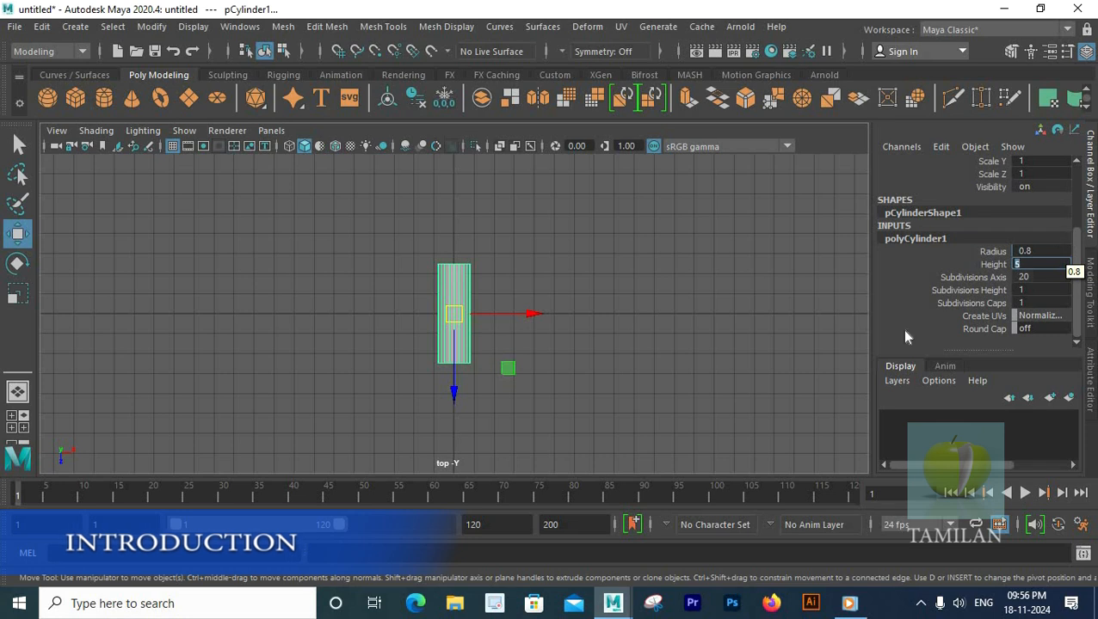
Set the cylinder's height to 5 and bring it into the perspective view
key("Return")
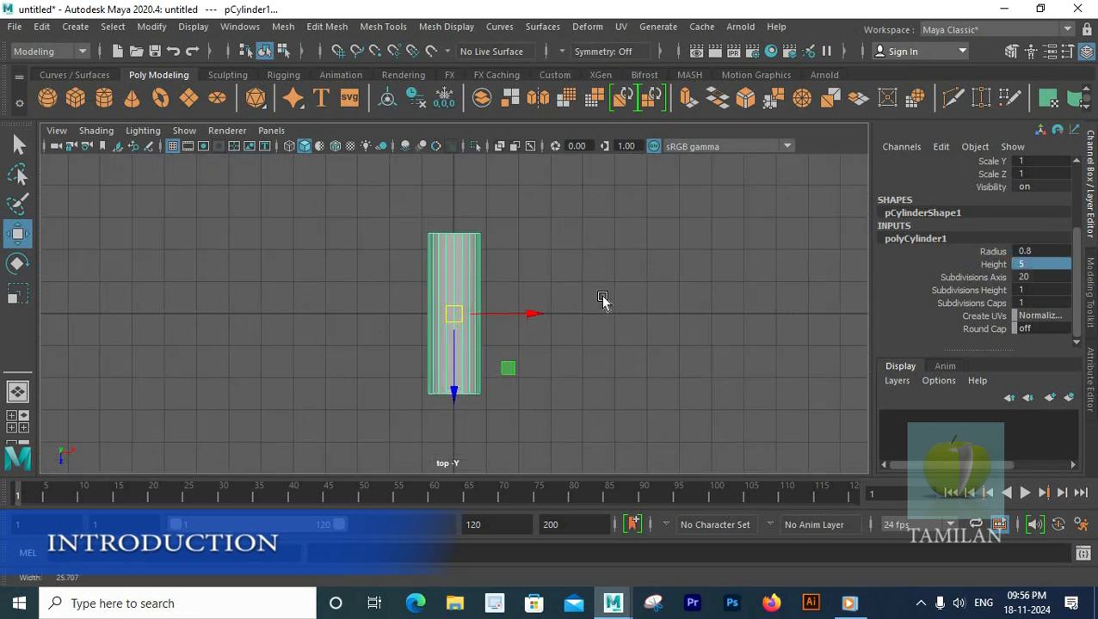
key("space")
key("space")
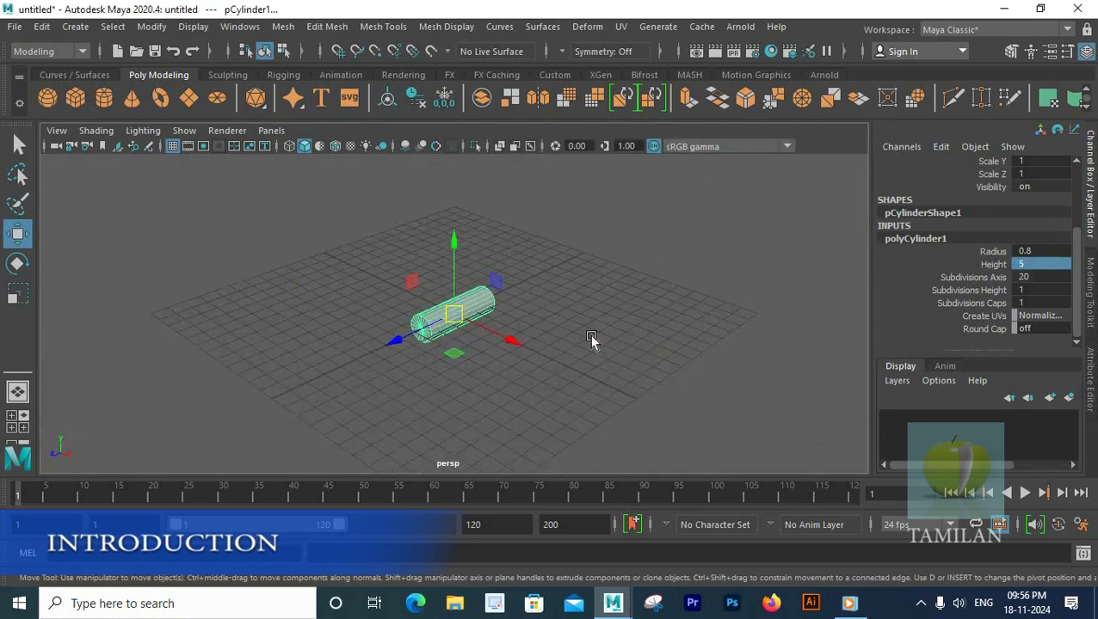
scroll(591, 339, "up", 2)
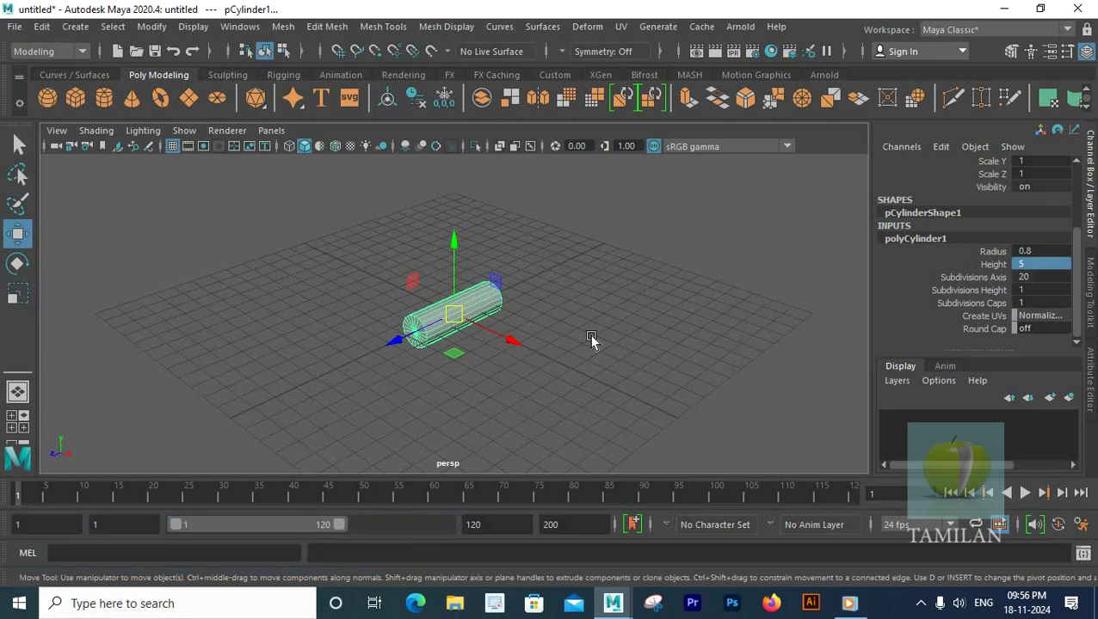
middle_click_drag(562, 304, 579, 309, "alt")
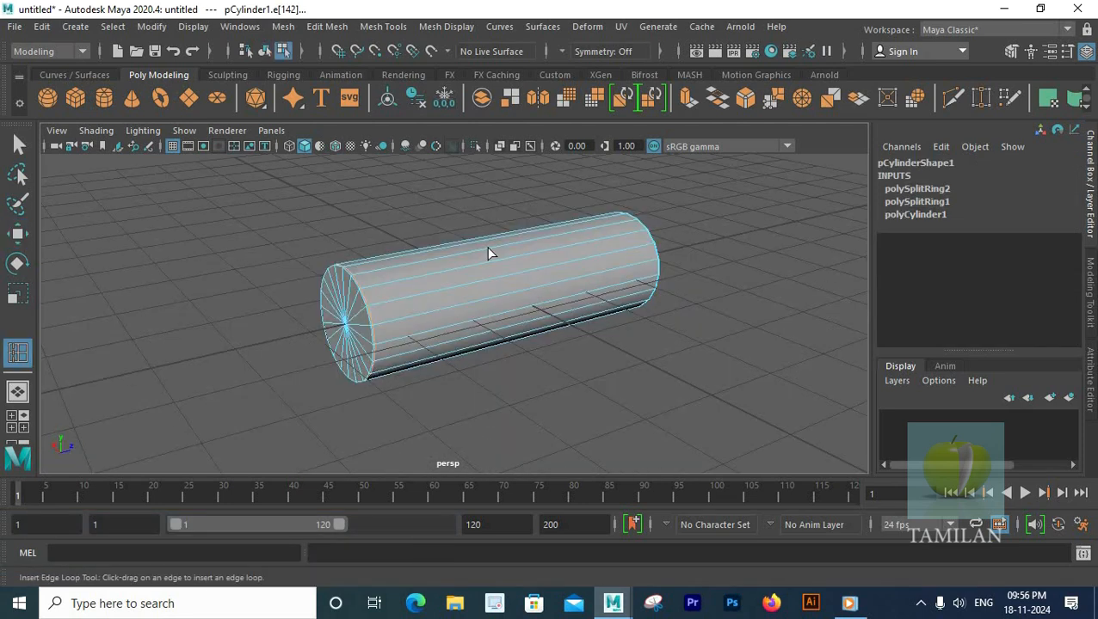
Return the battery body to object mode, turn on its smooth mesh preview and deselect it
right_click_drag(484, 160, 561, 138)
left_click_drag(365, 338, 486, 295, "alt")
key("q")
key("3")
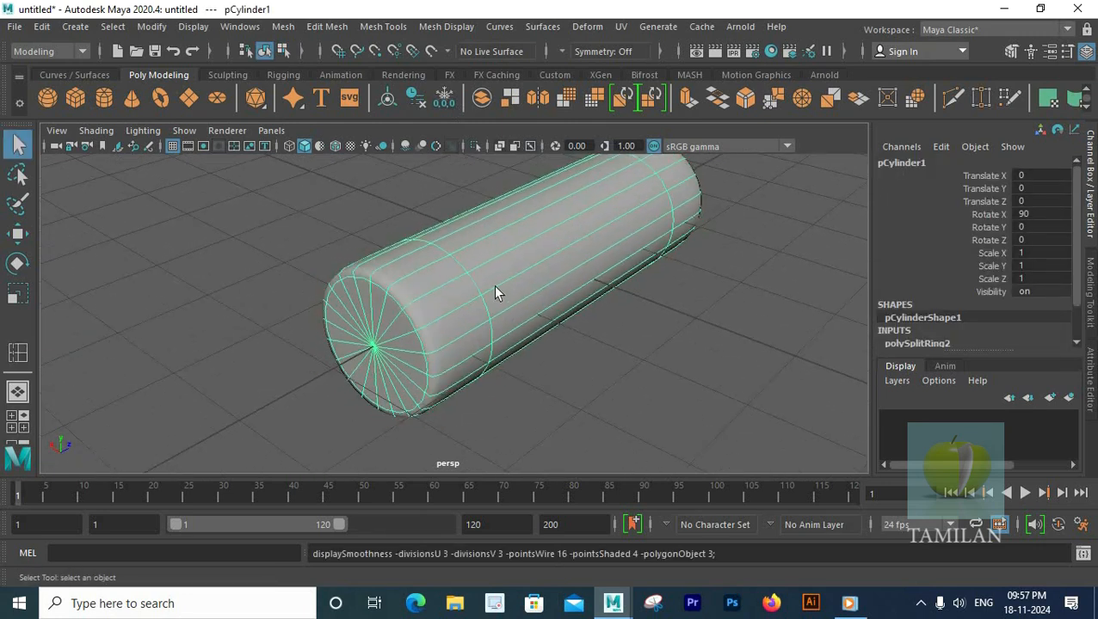
left_click(674, 385)
left_click_drag(674, 385, 549, 309, "alt")
scroll(549, 309, "down", 3)
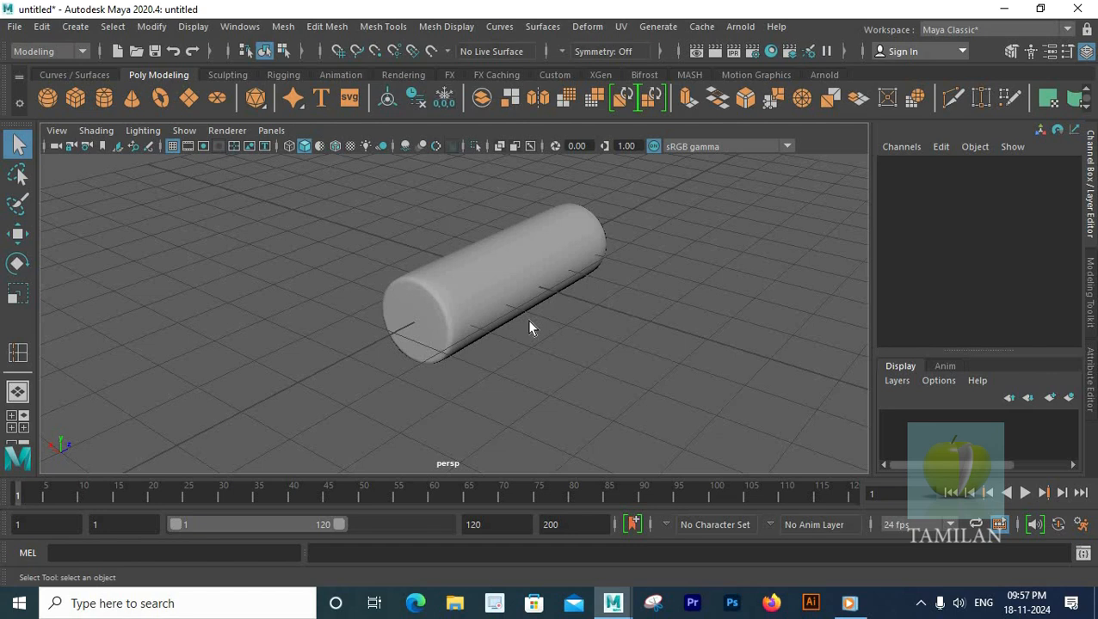
Create a second polygon cylinder and rotate it 90 degrees about the X axis in the front view
left_click(104, 99)
key("space")
left_click_drag(315, 367, 539, 358)
key("e")
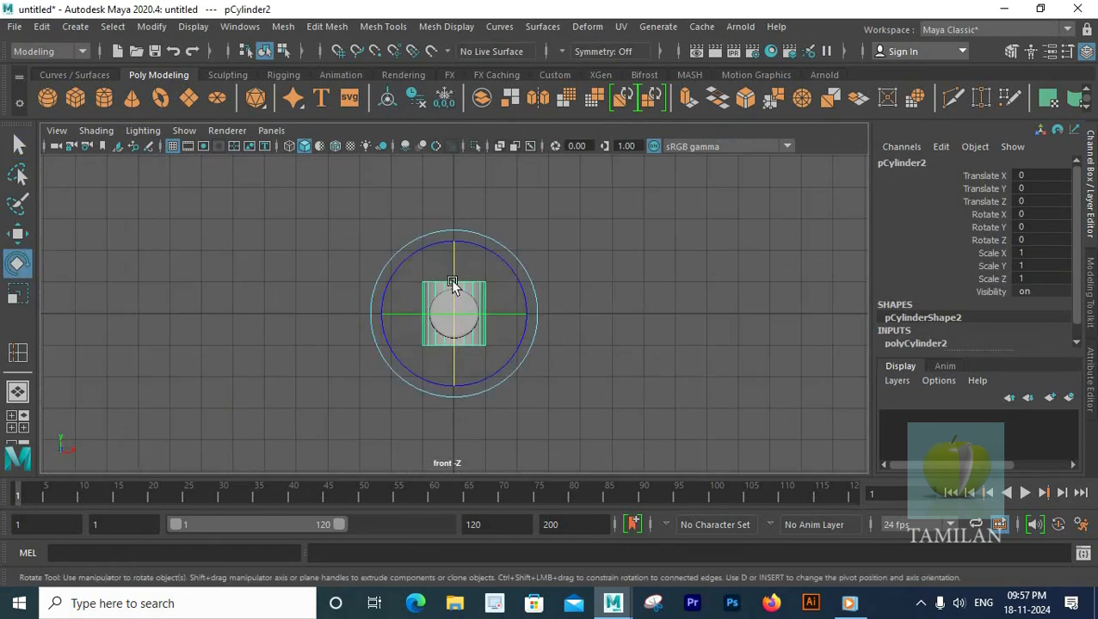
left_click_drag(452, 271, 454, 387)
type("90")
key("Return")
Move the second cylinder along Z in the top view to about 3.49, beyond the end of the body
key("space")
key("space")
key("w")
left_click_drag(456, 396, 466, 498)
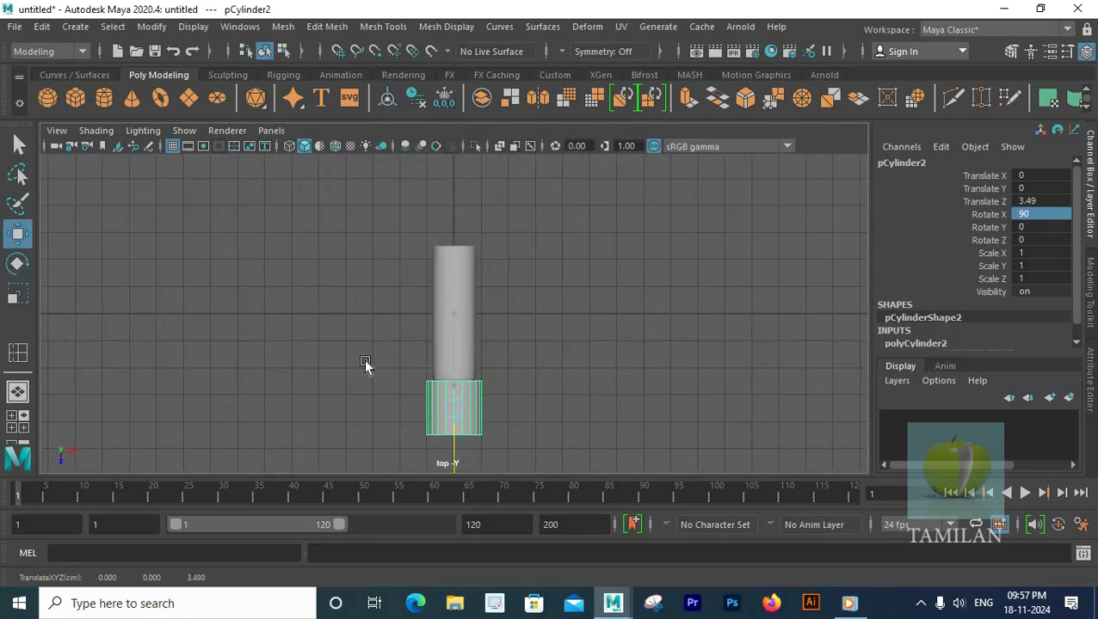
Set the second cylinder's radius to 0.6 and compare it with the body in the front view
key("space")
key("space")
scroll(1026, 305, "down", 3)
type("0.6")
key("Return")
scroll(506, 365, "up", 3)
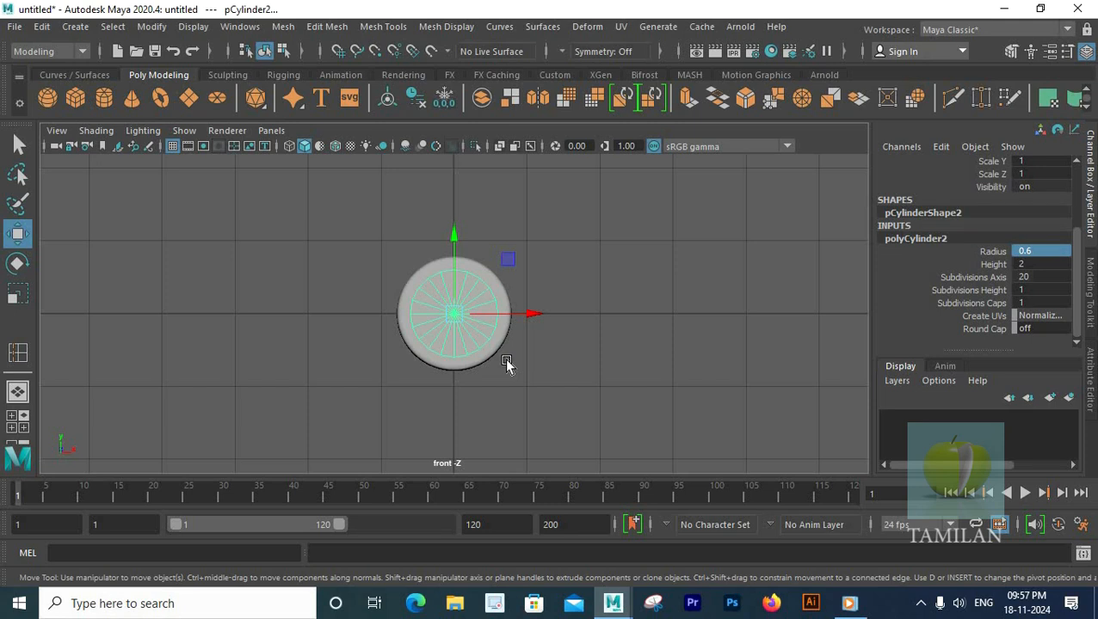
scroll(506, 365, "up", 3)
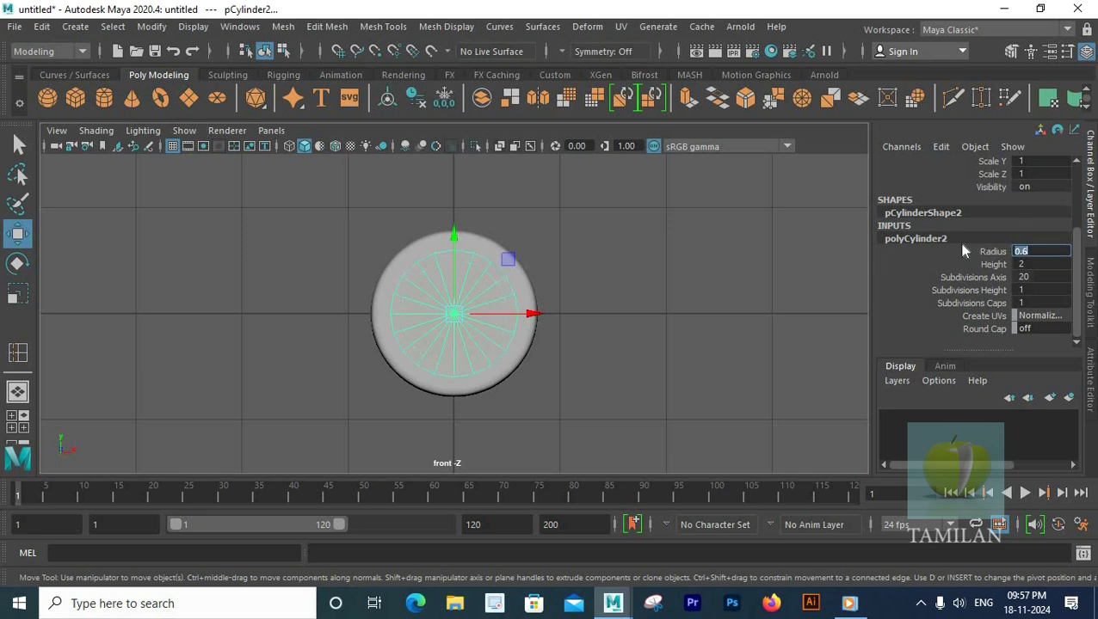
scroll(501, 327, "up", 1)
Switch the top view to wireframe and set the second cylinder's height to 0.1
key("space")
key("space")
scroll(536, 332, "up", 1)
key("space")
key("space")
key("space")
key("space")
left_click_drag(694, 243, 637, 284, "alt")
key("space")
key("space")
scroll(345, 237, "down", 2)
key("4")
scroll(421, 321, "up", 3)
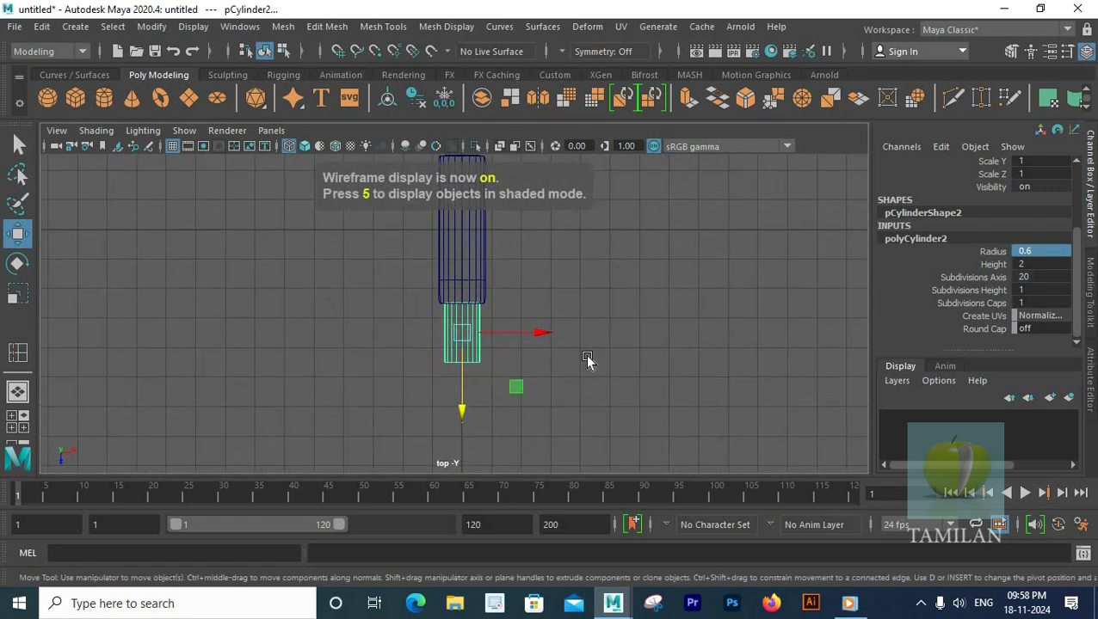
left_click(1032, 264)
type("0.1")
key("Return")
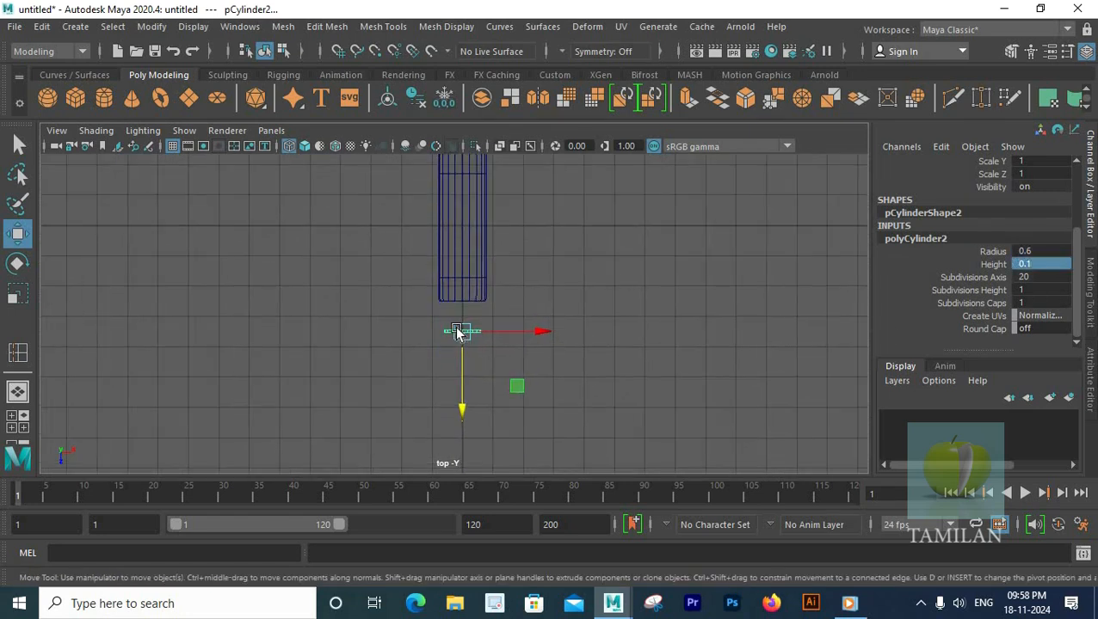
Move the thin disc closer to the body's end at Z 2.949 and display it without smoothing
left_click_drag(467, 406, 478, 377)
key("space")
key("space")
scroll(341, 379, "up", 4)
left_click_drag(341, 379, 405, 329, "alt")
left_click(458, 331)
left_click(427, 331)
key("1")
middle_click_drag(512, 401, 575, 433)
left_click_drag(574, 433, 609, 423, "alt")
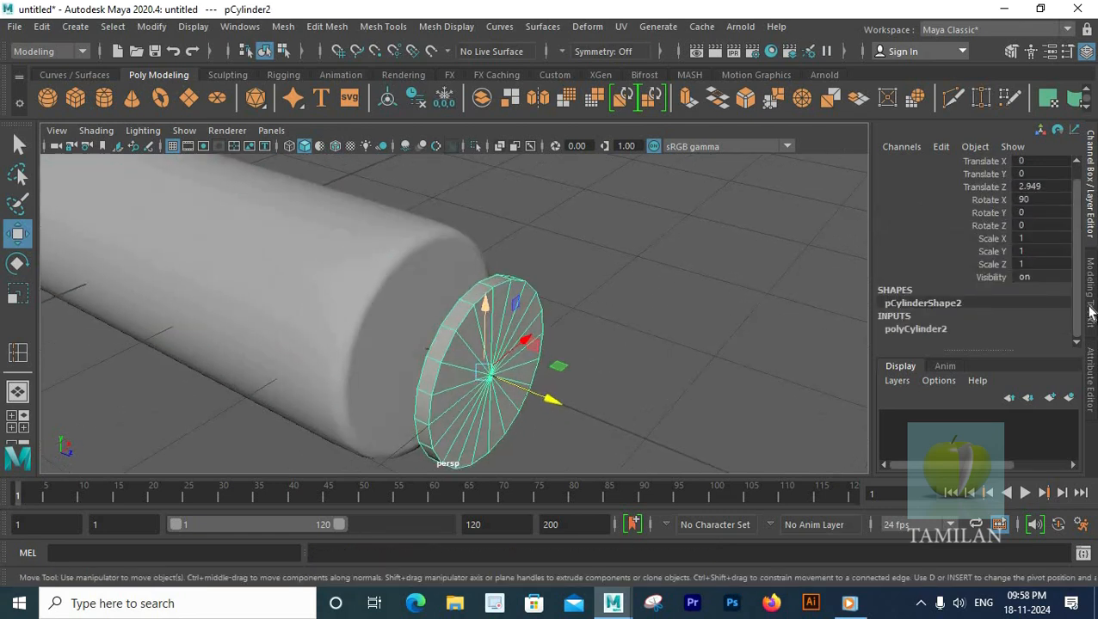
Insert edge loops close to both edges of the disc's rim and return to object selection
right_click_drag(478, 191, 365, 202, "shift")
scroll(466, 335, "up", 3)
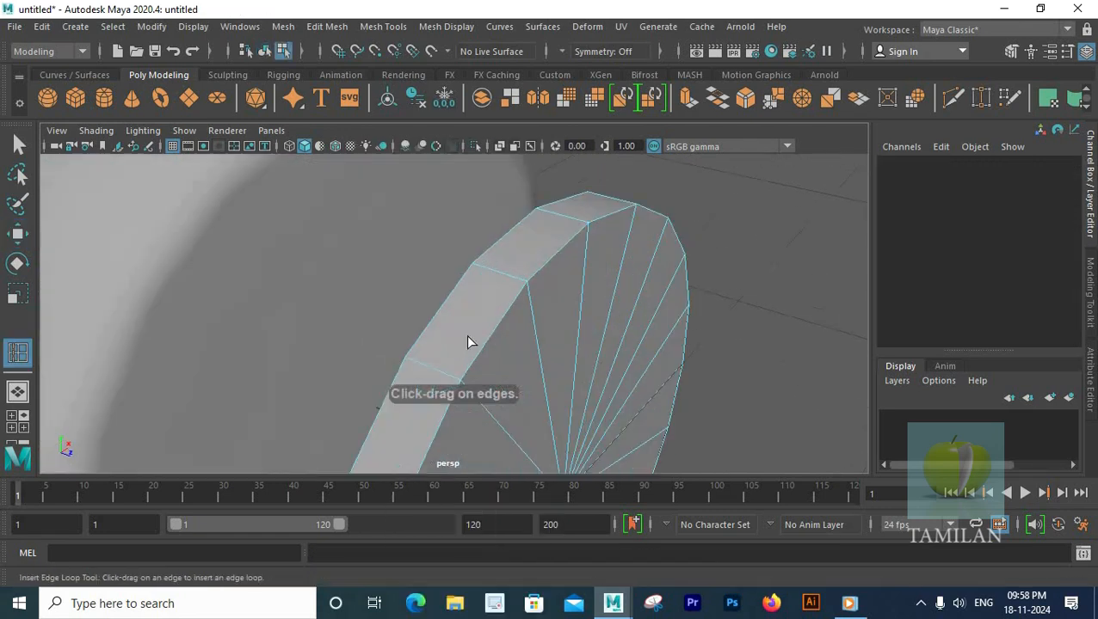
left_click(409, 363)
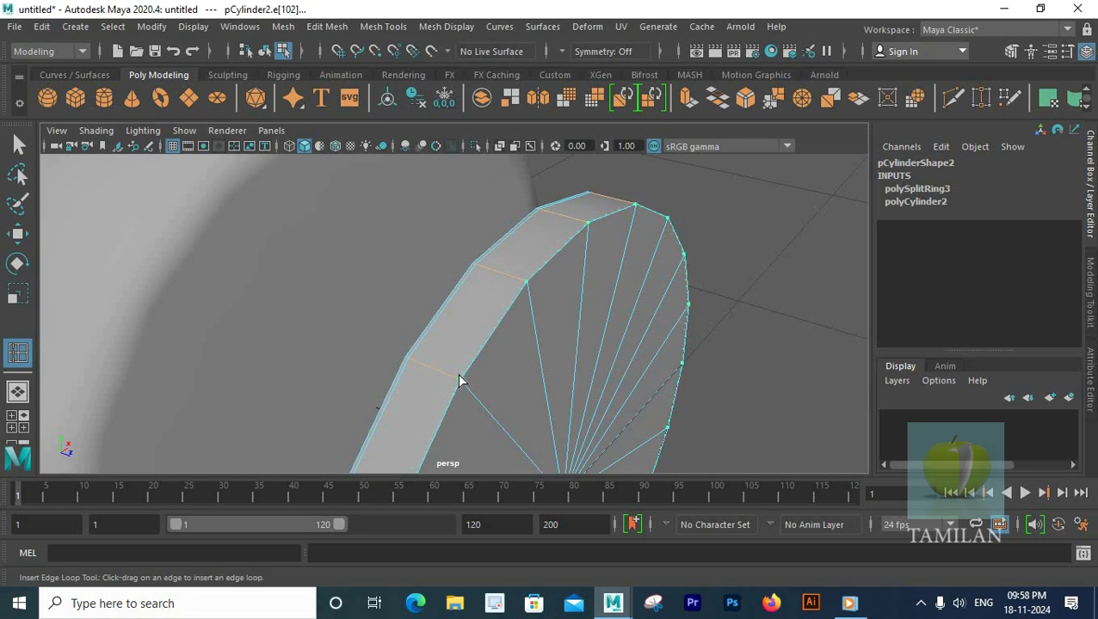
left_click(18, 139)
right_click_drag(534, 215, 610, 140)
scroll(592, 248, "down", 6)
left_click(635, 340)
left_click(491, 323)
Move the disc along Z to 2.487 so it sits partly embedded in the end of the body
key("space")
key("space")
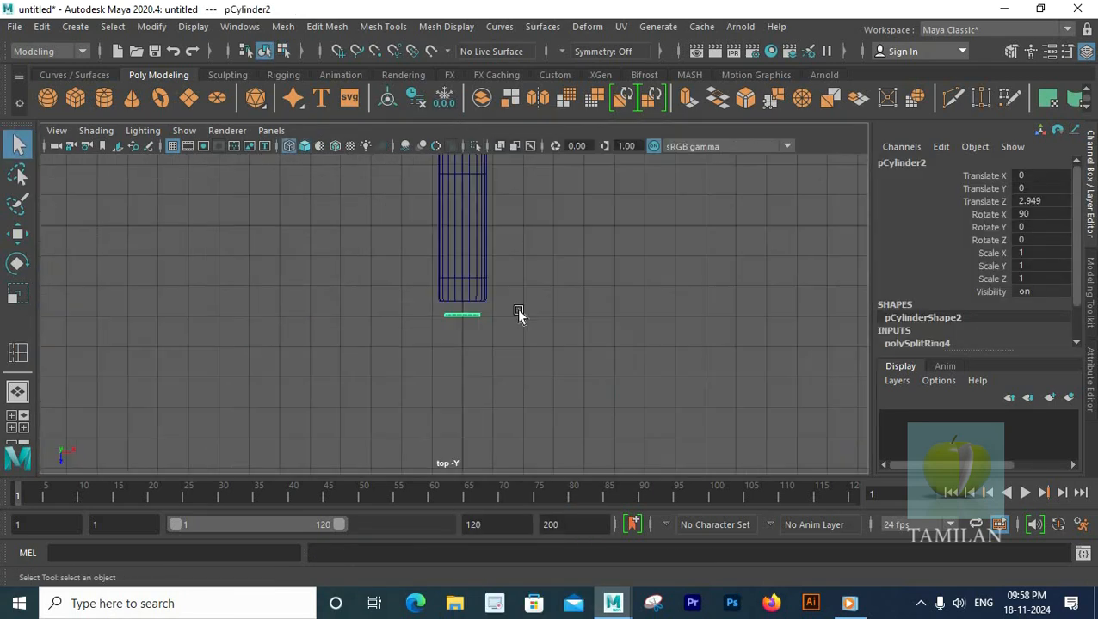
key("w")
scroll(512, 447, "up", 5)
scroll(513, 450, "up", 2)
left_click_drag(488, 363, 495, 342)
scroll(566, 347, "up", 2)
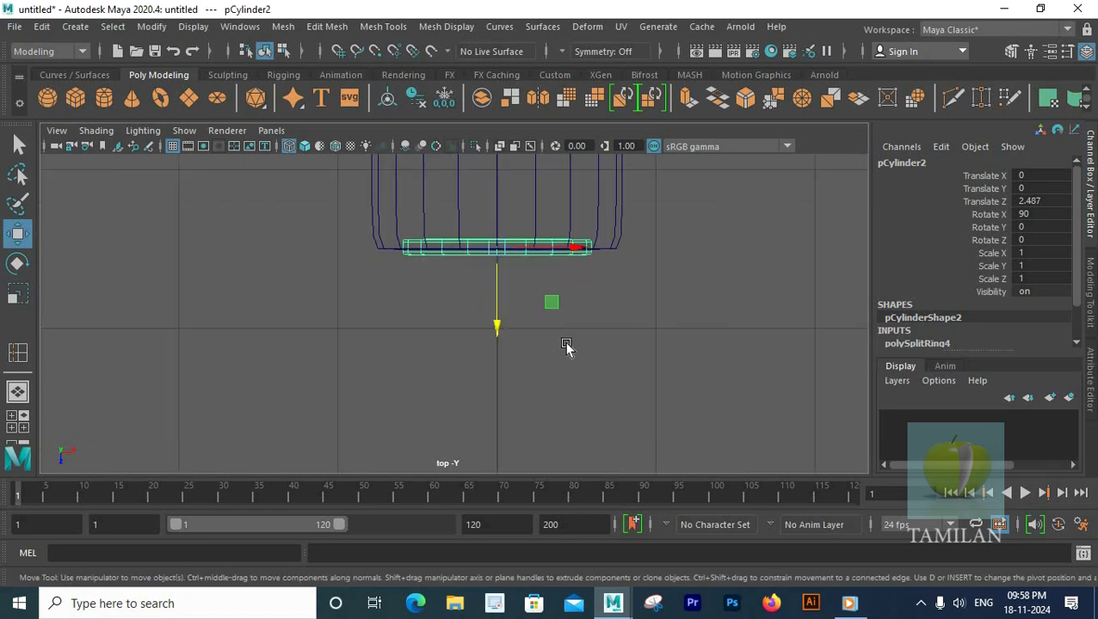
left_click(631, 308)
key("space")
key("space")
left_click_drag(319, 338, 551, 341, "alt")
left_click(477, 329)
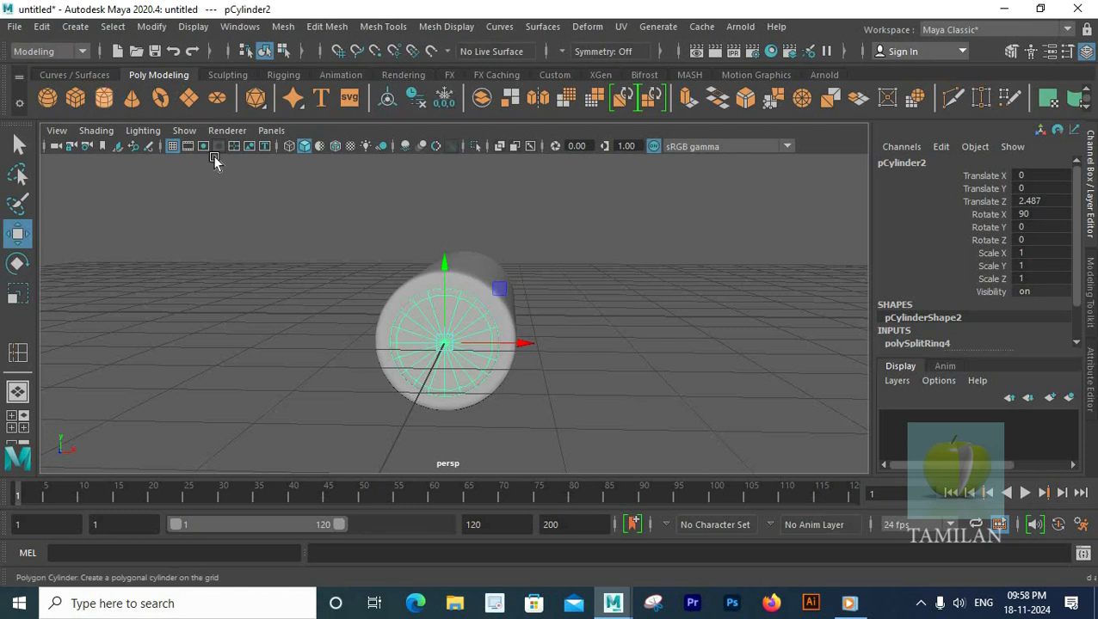
Create a third polygon cylinder and rotate it 90 degrees about the X axis in the front view
left_click(108, 97)
key("space")
left_click_drag(275, 374, 334, 390)
key("e")
left_click_drag(455, 262, 467, 351)
key("Return")
Move the third cylinder along Z to the body's end where the disc sits
key("space")
left_click_drag(401, 320, 479, 277)
scroll(479, 280, "down", 10)
key("w")
mouse_move(456, 374)
left_mouse_down()
mouse_move(463, 389)
mouse_move(465, 374)
left_mouse_up()
scroll(552, 368, "up", 8)
Set the third cylinder's radius to 0.3 and compare it with the disc in the front view
left_click(930, 345)
scroll(1009, 292, "down", 4)
left_click(1036, 252)
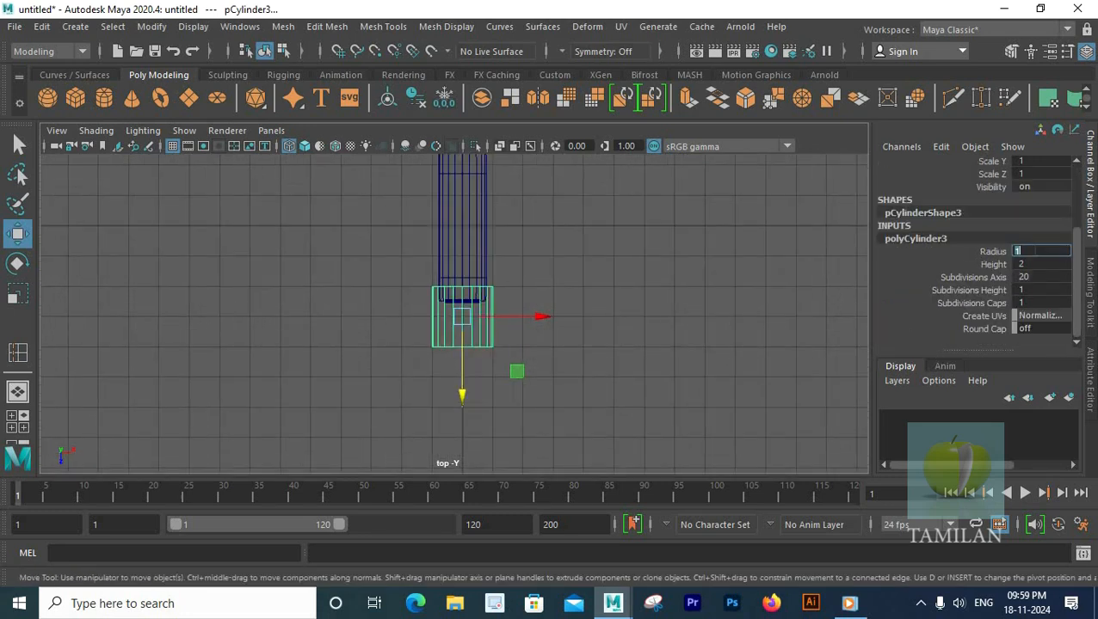
type("0.3")
key("Return")
scroll(432, 372, "up", 8)
key("space")
key("space")
scroll(674, 227, "up", 4)
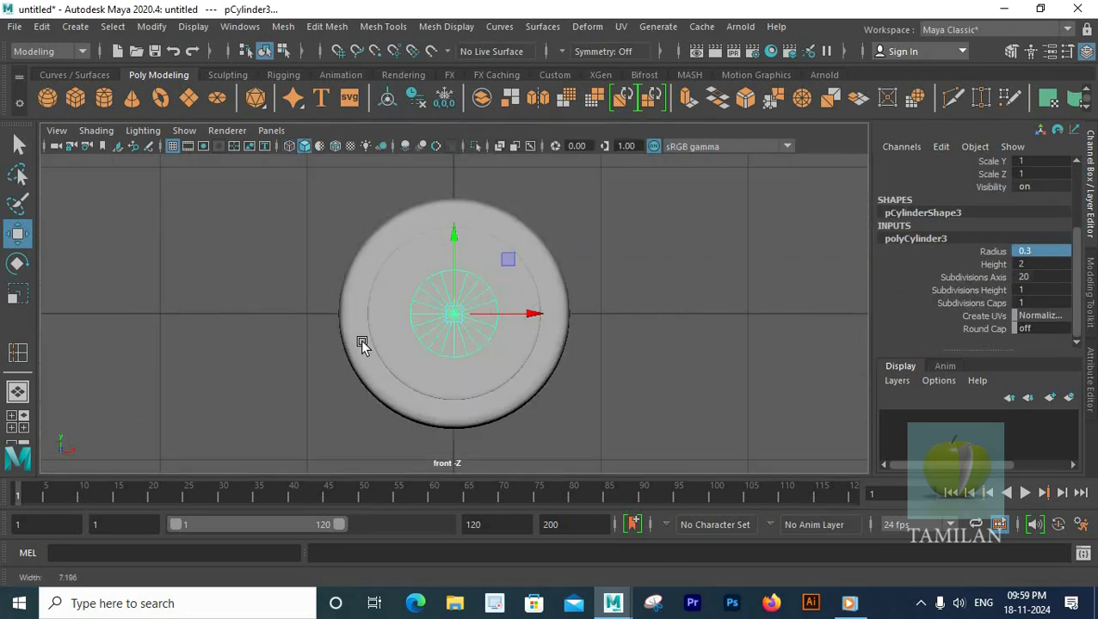
Set the third cylinder's height to 0.3 and slide it against the end disc as the terminal nub
key("space")
key("space")
scroll(508, 341, "down", 5)
type("0.3")
key("Return")
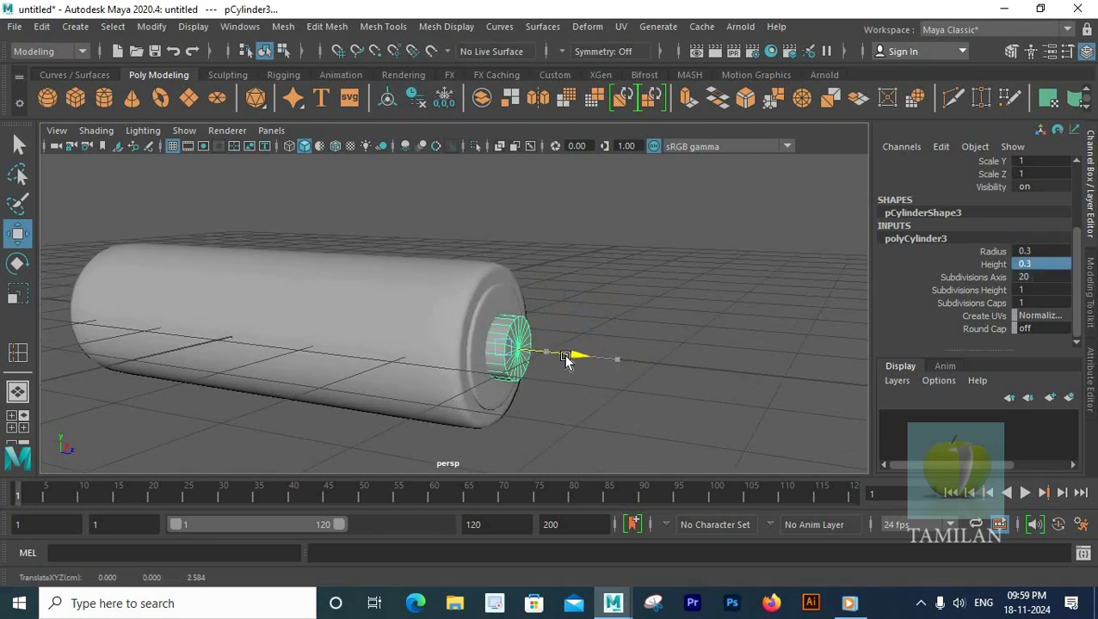
scroll(567, 365, "up", 5)
scroll(569, 409, "up", 6)
scroll(684, 367, "down", 4)
Insert edge loops near the terminal nub's edges, return to object mode and deselect it
right_click_drag(645, 364, 547, 200, "shift")
left_click(655, 364)
left_click(658, 365)
scroll(551, 344, "down", 5)
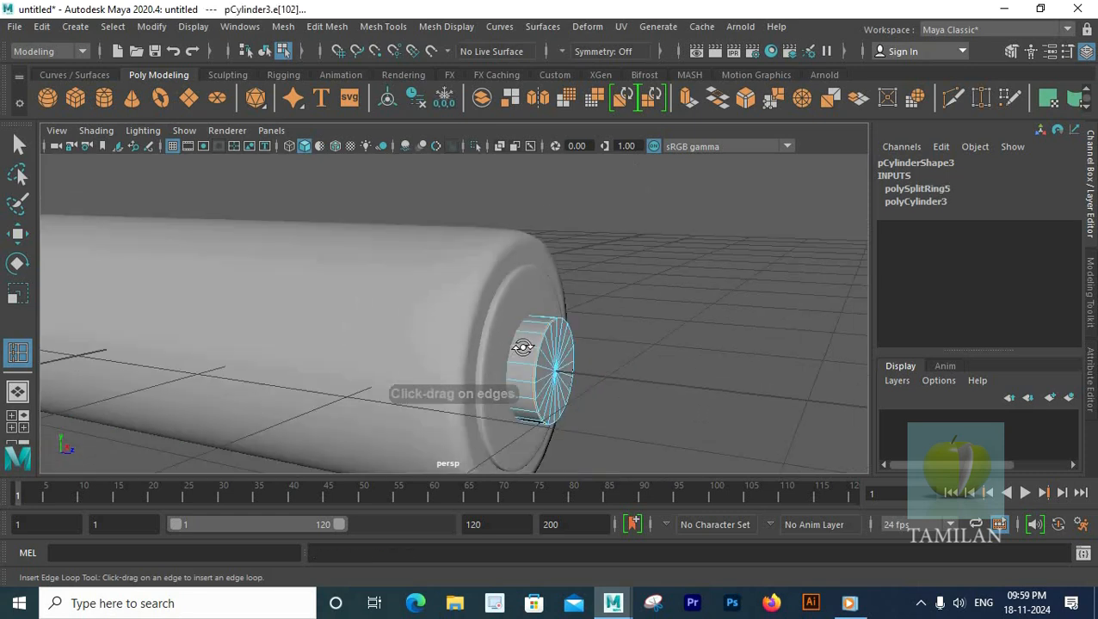
left_click(18, 145)
right_click_drag(555, 359, 632, 135)
left_click(672, 401)
left_click_drag(672, 401, 500, 371, "alt")
scroll(547, 367, "down", 5)
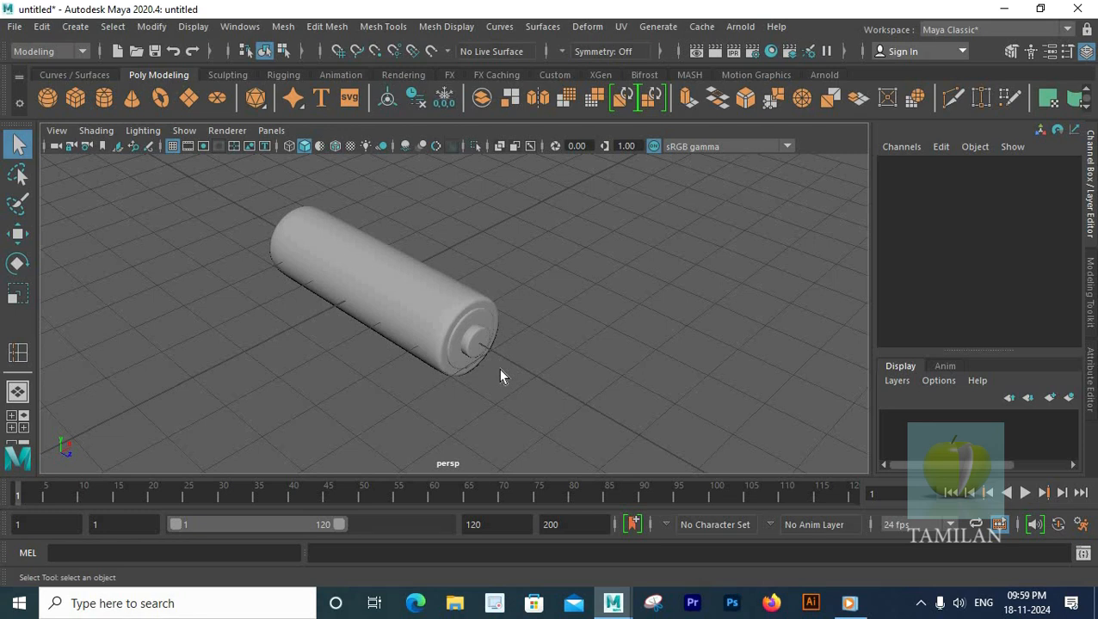
Duplicate the end disc and move the copy along Z to the opposite end of the body
left_click(478, 329)
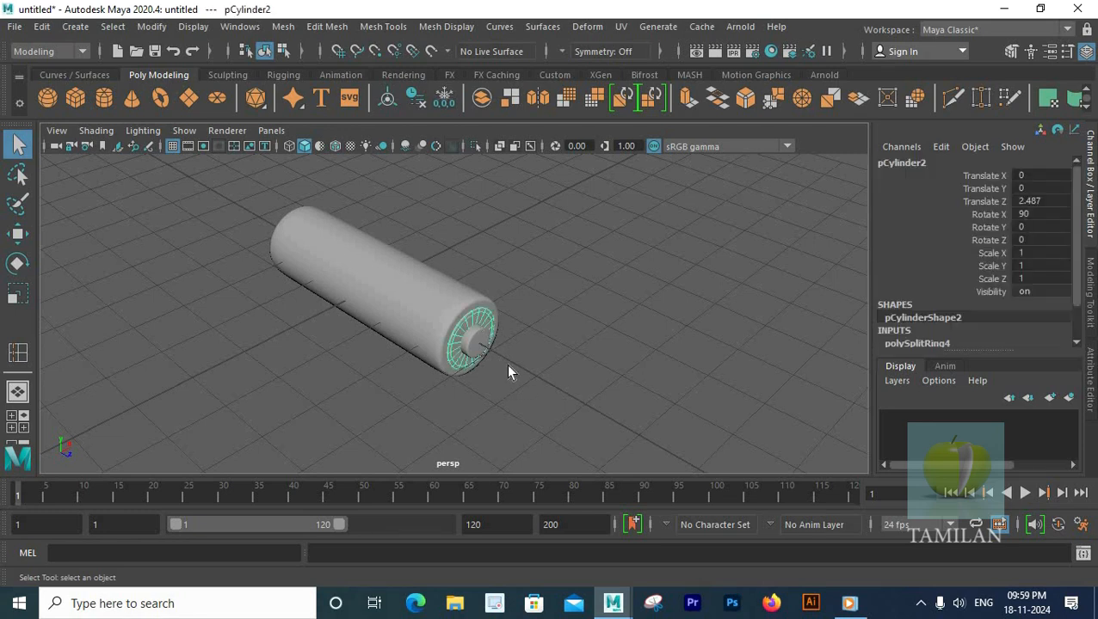
key("space")
key("space")
key("w")
scroll(492, 392, "up", 3)
key("ctrl+d")
left_click_drag(449, 457, 458, 353)
Fine-tune the duplicate disc's position along Z to -2.476, slightly embedded in the body's opposite end
key("space")
key("space")
left_click_drag(327, 320, 481, 342, "alt")
scroll(441, 336, "up", 3)
key("space")
key("space")
scroll(475, 286, "up", 5)
middle_click_drag(475, 285, 554, 219, "alt")
left_click_drag(372, 378, 373, 381)
Display the duplicate disc without smoothing and switch it to face selection
key("space")
key("space")
left_click_drag(437, 330, 423, 343, "alt")
key("1")
right_click(493, 230, "shift")
right_click_drag(496, 237, 492, 177, "shift")
right_click_drag(472, 159, 472, 210)
Extrude all outer cap faces of the duplicate disc and scale the extrusion uniformly to 0.6
left_click(479, 228)
left_click(501, 255, "shift")
left_click(507, 285, "shift")
left_click(514, 324, "shift")
left_click(509, 339, "shift")
left_click(478, 376, "shift")
left_click(462, 377, "shift")
left_click(439, 386, "shift")
left_click(418, 388, "shift")
left_click(397, 370, "shift")
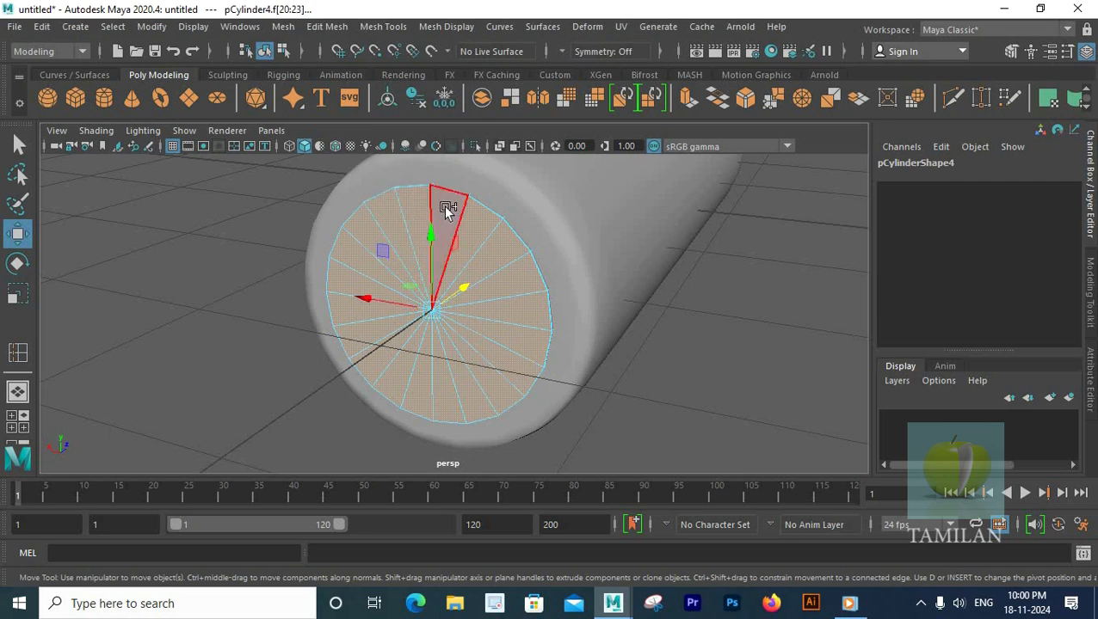
right_click_drag(476, 221, 465, 256, "shift")
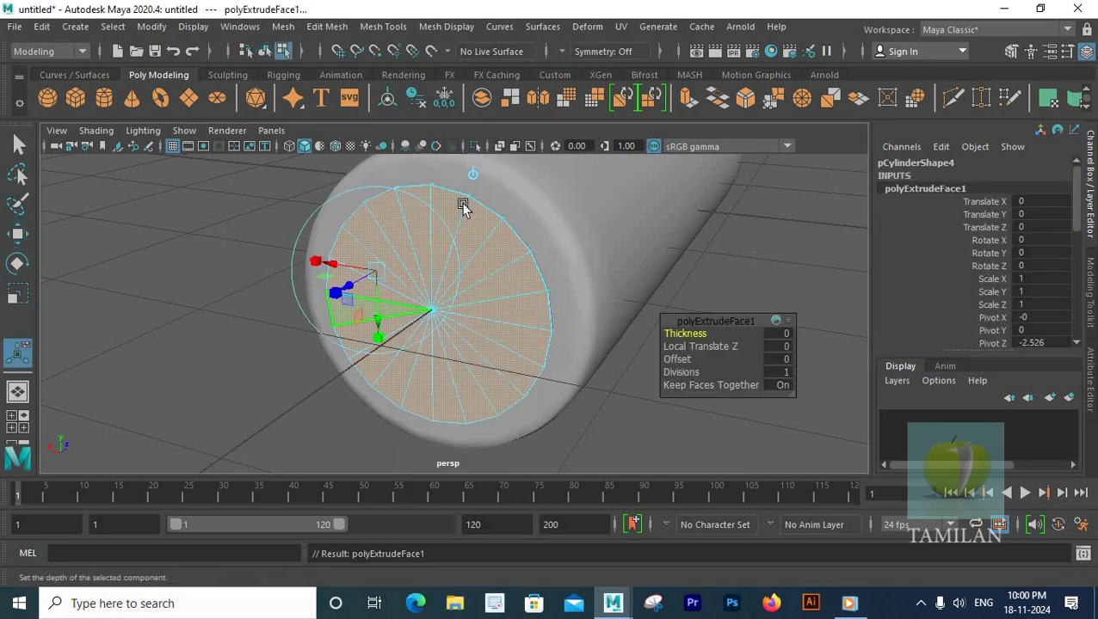
left_click(473, 176)
left_click_drag(433, 303, 404, 318)
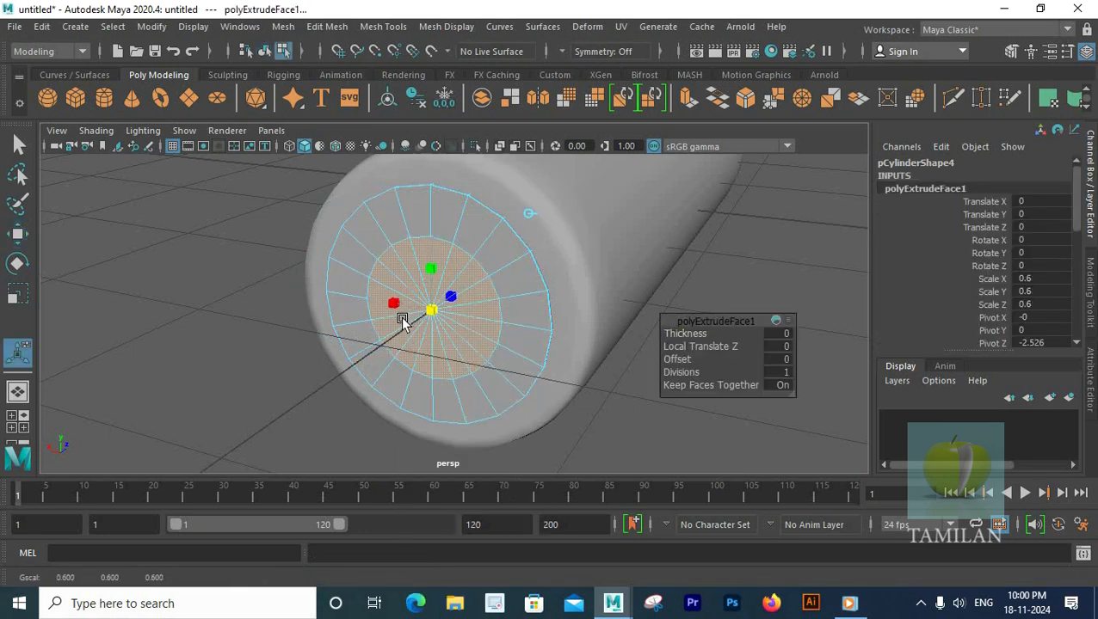
Extrude the inner circle of faces twice more to form a ring, and show the disc smoothed in object mode
mouse_move(468, 341)
left_mouse_down("alt")
mouse_move(458, 350)
mouse_move(469, 334)
left_mouse_up("alt")
key("g")
mouse_move(400, 321)
left_mouse_down()
mouse_move(402, 313)
mouse_move(393, 320)
left_mouse_up()
key("g")
right_click_drag(463, 248, 542, 135)
key("q")
key("3")
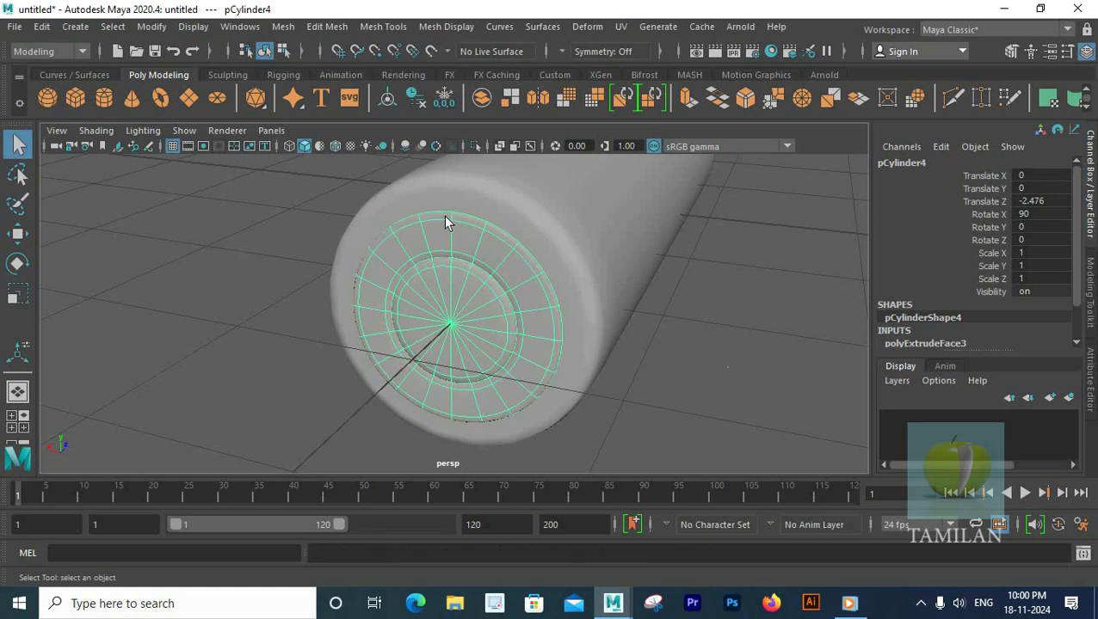
Select the battery body and display it without smoothing, framed for editing
left_click(398, 174)
scroll(456, 318, "down", 6)
mouse_move(465, 333)
left_mouse_down("alt")
mouse_move(497, 337)
mouse_move(426, 330)
mouse_move(429, 348)
mouse_move(407, 374)
mouse_move(479, 324)
left_mouse_up("alt")
left_click(480, 324)
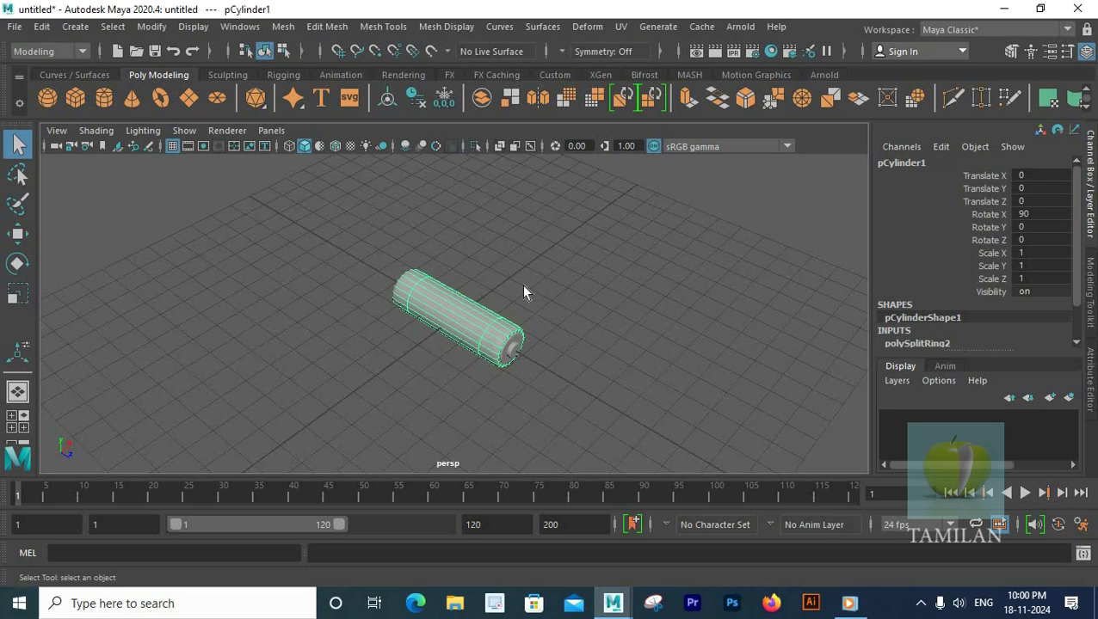
key("1")
key("f")
Insert an edge loop around the body's side, just behind the rim at the terminal end
scroll(624, 364, "up", 5)
left_click_drag(616, 361, 516, 319, "alt")
right_click_drag(594, 178, 520, 227, "shift")
left_click_drag(679, 348, 380, 286, "alt")
scroll(380, 287, "up", 2)
left_click(382, 265)
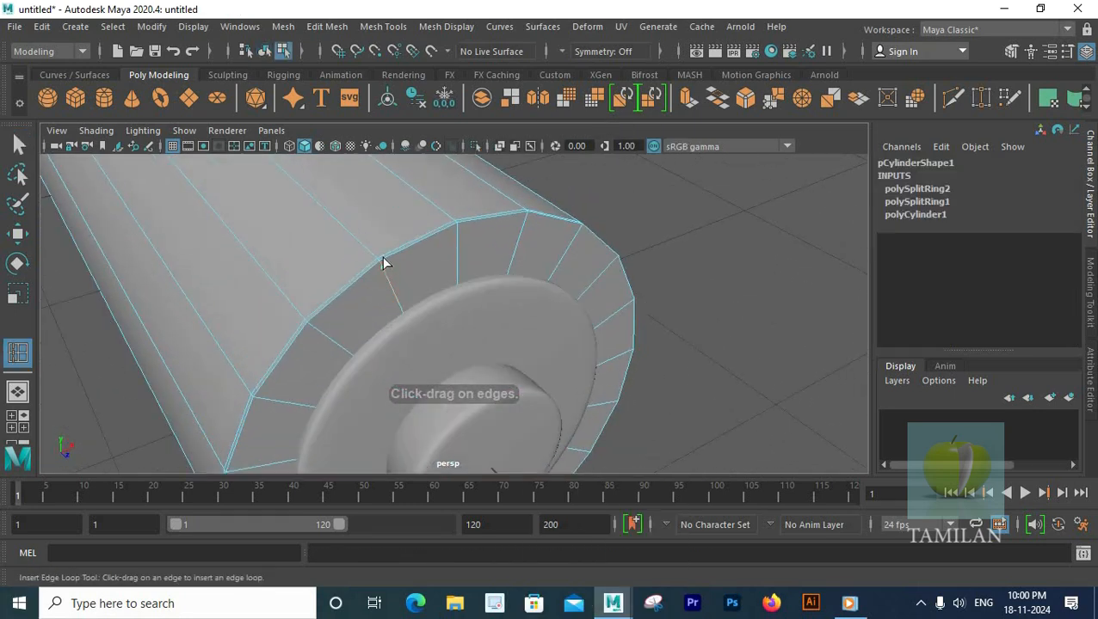
middle_click_drag(382, 264, 431, 287, "alt")
scroll(431, 286, "up", 3)
left_click(442, 289)
Insert a matching edge loop around the body's side, close to the existing loop at the opposite end
scroll(422, 351, "down", 5)
left_click_drag(422, 351, 718, 310, "alt")
scroll(719, 310, "up", 3)
middle_click_drag(719, 309, 469, 315, "alt")
scroll(465, 316, "up", 2)
scroll(447, 344, "up", 2)
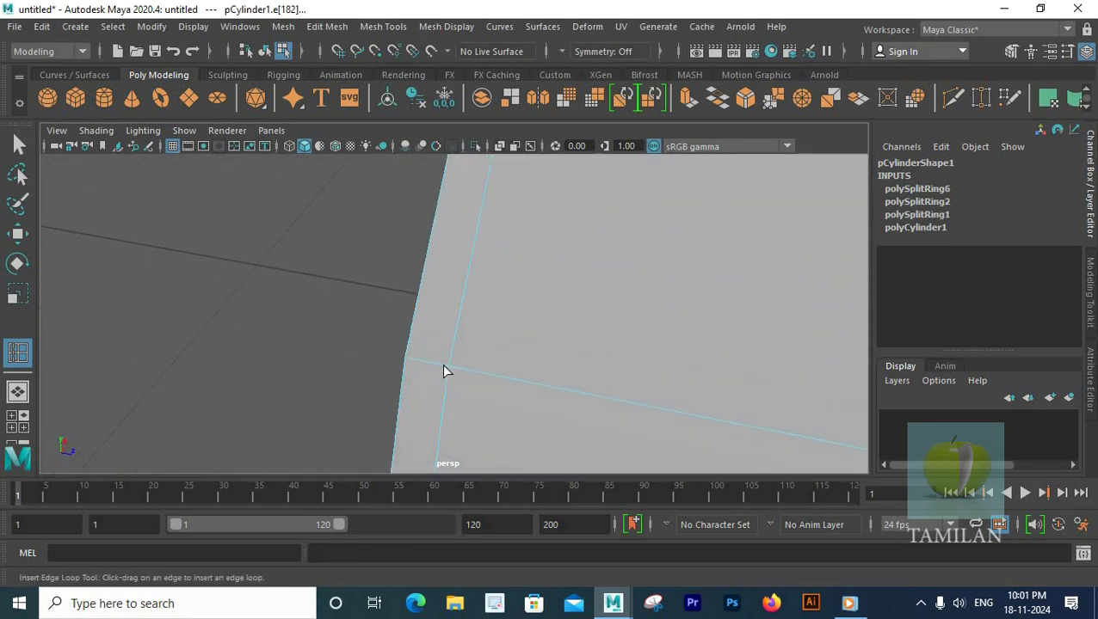
left_click(465, 375)
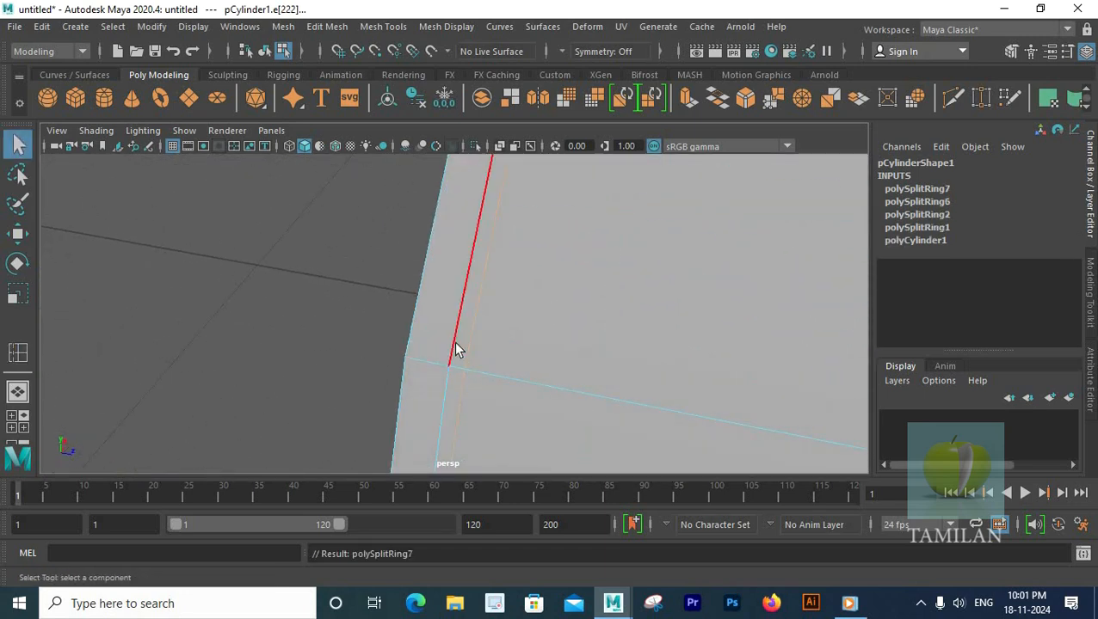
Move the new edge loop slightly along the body's axis and return to object mode with nothing selected
key("w")
scroll(482, 344, "down", 4)
scroll(610, 341, "up", 2)
left_click_drag(608, 333, 598, 333)
right_click_drag(533, 238, 607, 139)
scroll(516, 293, "down", 5)
left_click_drag(405, 321, 574, 293, "alt")
left_click(623, 382)
middle_click_drag(574, 292, 426, 211, "alt")
left_click_drag(426, 211, 280, 290, "alt")
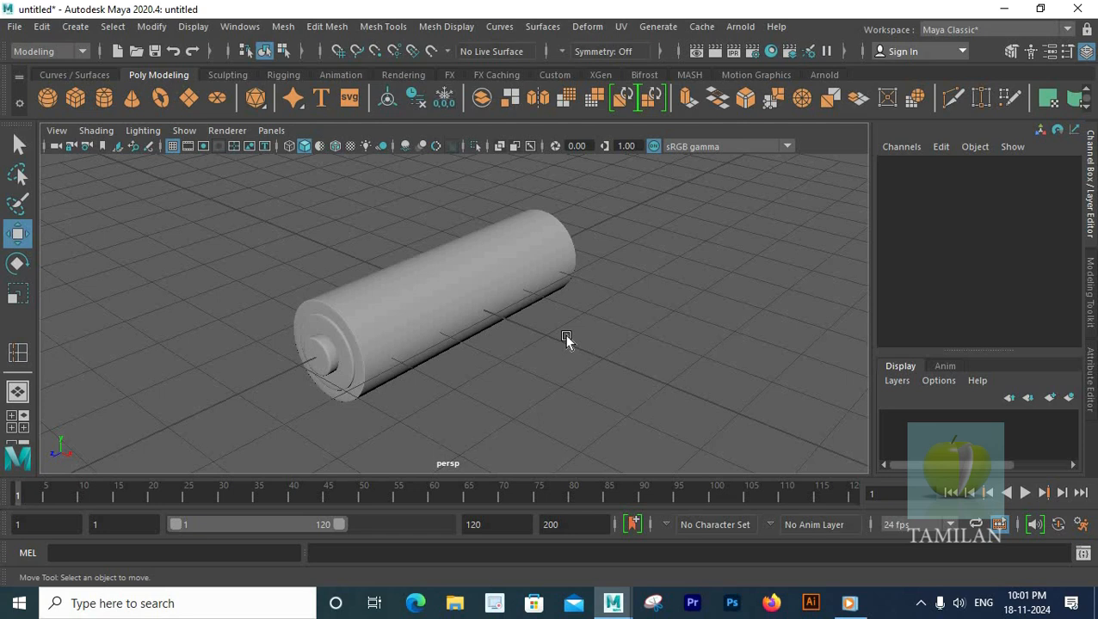
Preview the body smoothed, return it to unsmoothed display and switch it to edge selection at the terminal end
left_click(404, 299)
scroll(478, 298, "up", 5)
key("3")
key("1")
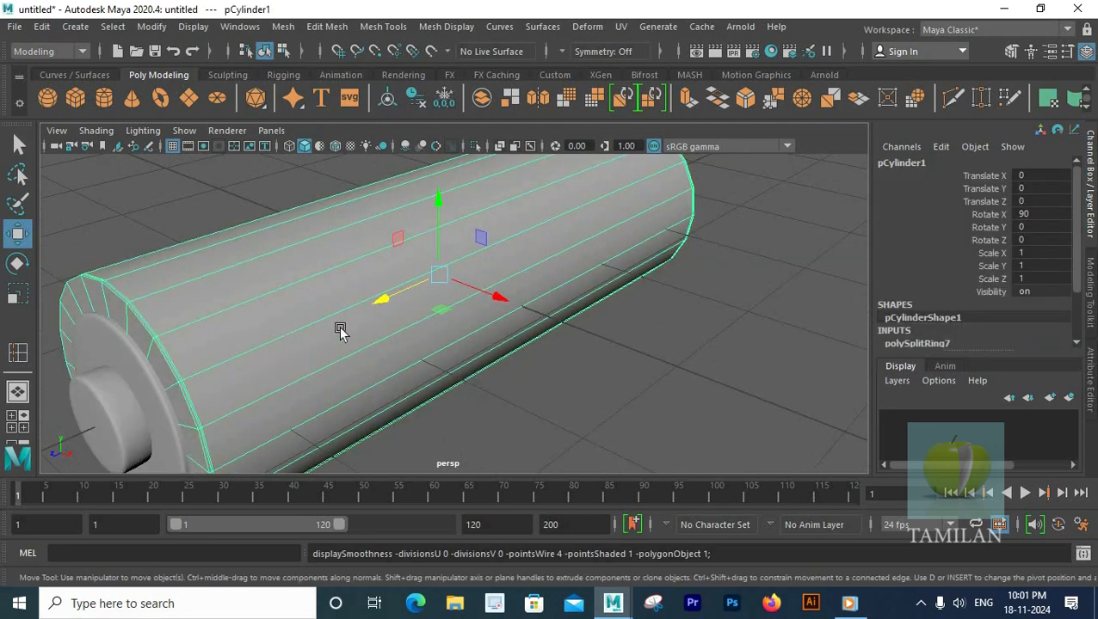
left_click_drag(261, 338, 539, 270, "alt")
scroll(602, 237, "down", 3)
left_click_drag(625, 227, 416, 245, "alt")
scroll(547, 237, "up", 4)
right_click_drag(416, 245, 417, 113)
Scale the terminal-end rim edge loop down slightly, move it outward along Z and return to object mode
double_click(411, 238)
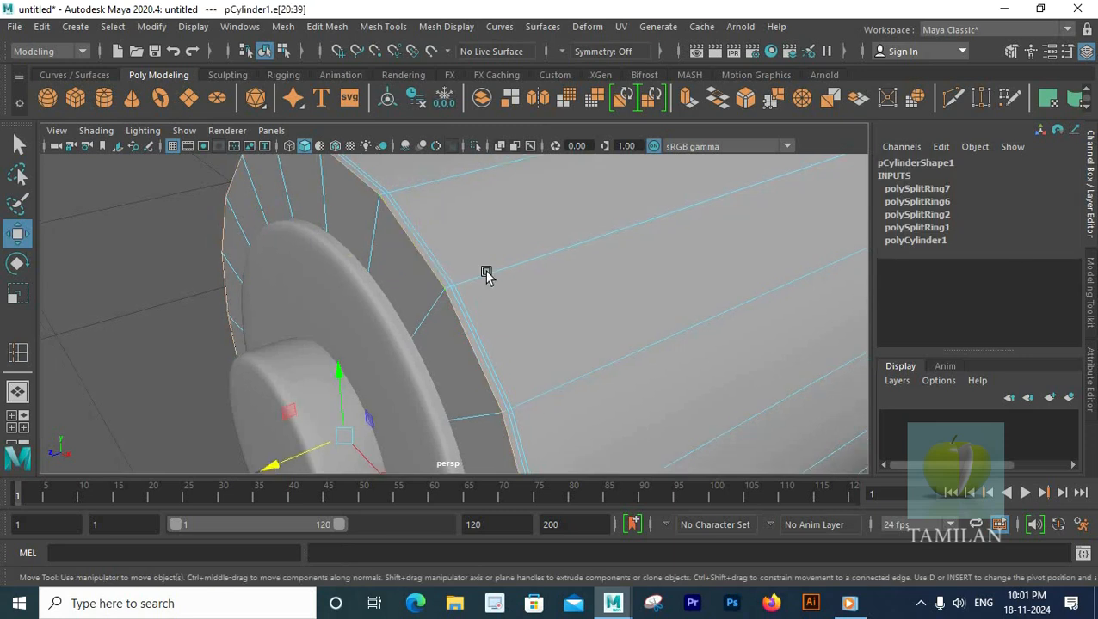
key("r")
left_click_drag(334, 434, 319, 432)
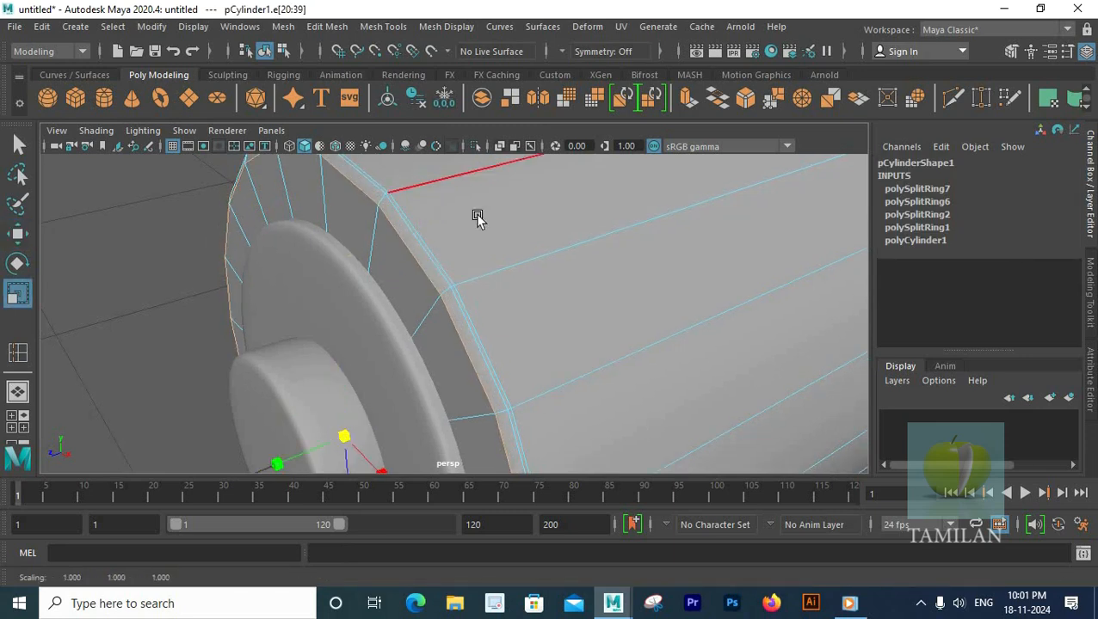
key("w")
left_click_drag(271, 469, 264, 465)
right_click_drag(482, 233, 541, 155)
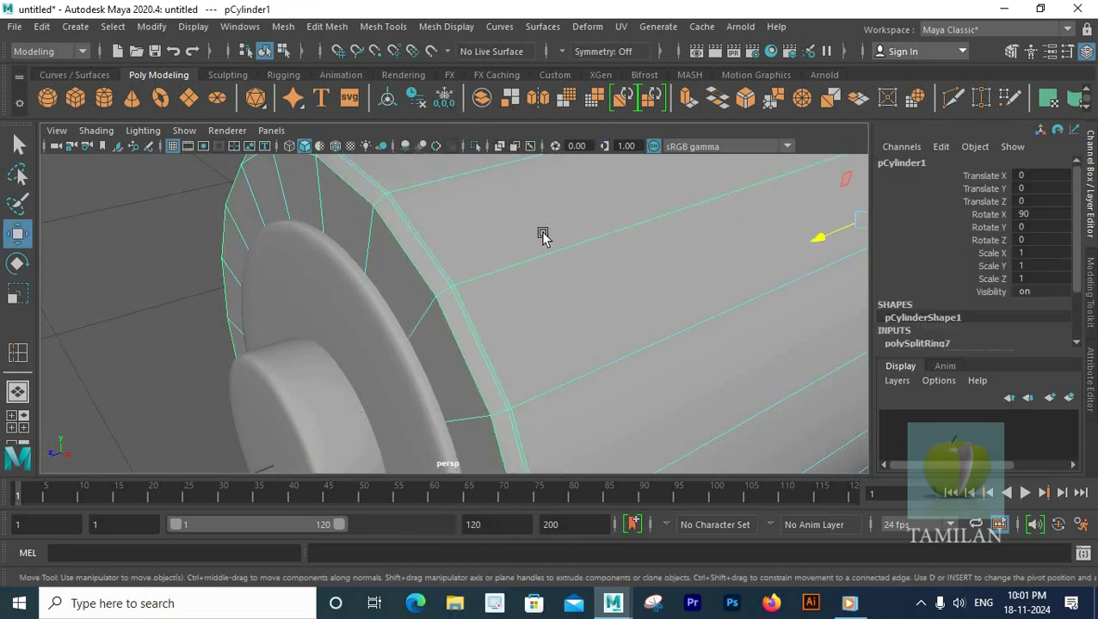
Preview the smoothed rim, then move the support loop behind it slightly farther along the body
key("3")
scroll(541, 235, "down", 6)
key("1")
scroll(386, 297, "up", 4)
scroll(386, 298, "up", 3)
right_click_drag(432, 159, 427, 117)
double_click(413, 234)
left_click_drag(273, 463, 284, 460)
double_click(427, 245)
right_click_drag(505, 256, 572, 153)
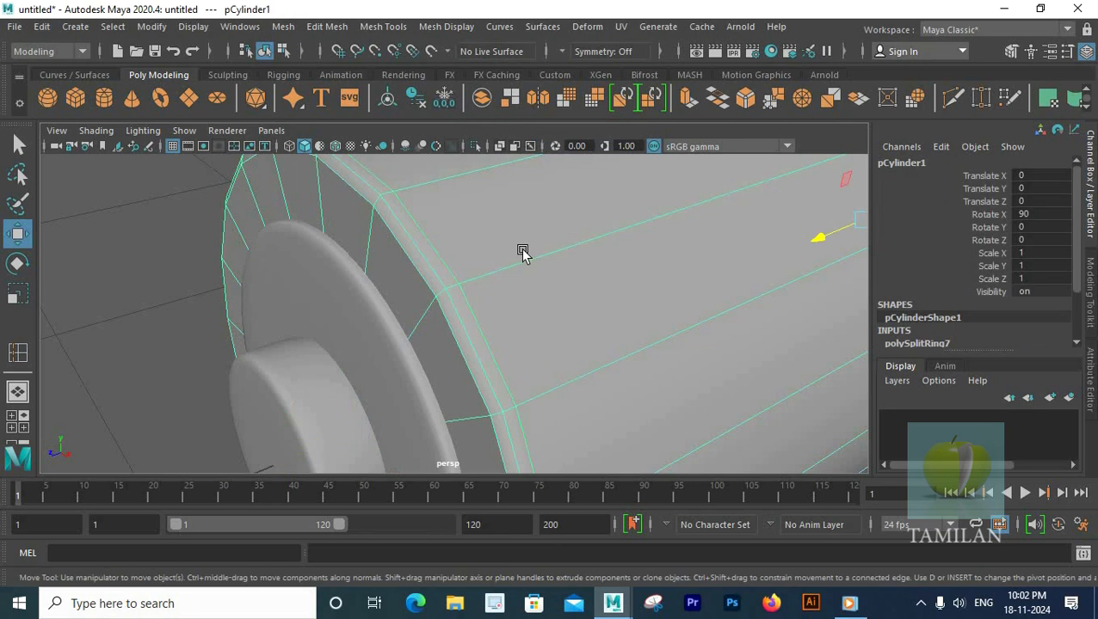
Display the body unsmoothed and remove the extra edge loop beside the terminal-end rim
scroll(523, 254, "down", 8)
left_click(500, 376)
scroll(499, 372, "up", 5)
scroll(499, 372, "up", 3)
left_click(503, 271)
key("1")
scroll(458, 299, "up", 2)
middle_click_drag(459, 299, 389, 354, "alt")
scroll(388, 355, "up", 2)
left_click_drag(389, 355, 294, 265, "alt")
right_click_drag(294, 265, 291, 123)
left_click(300, 284)
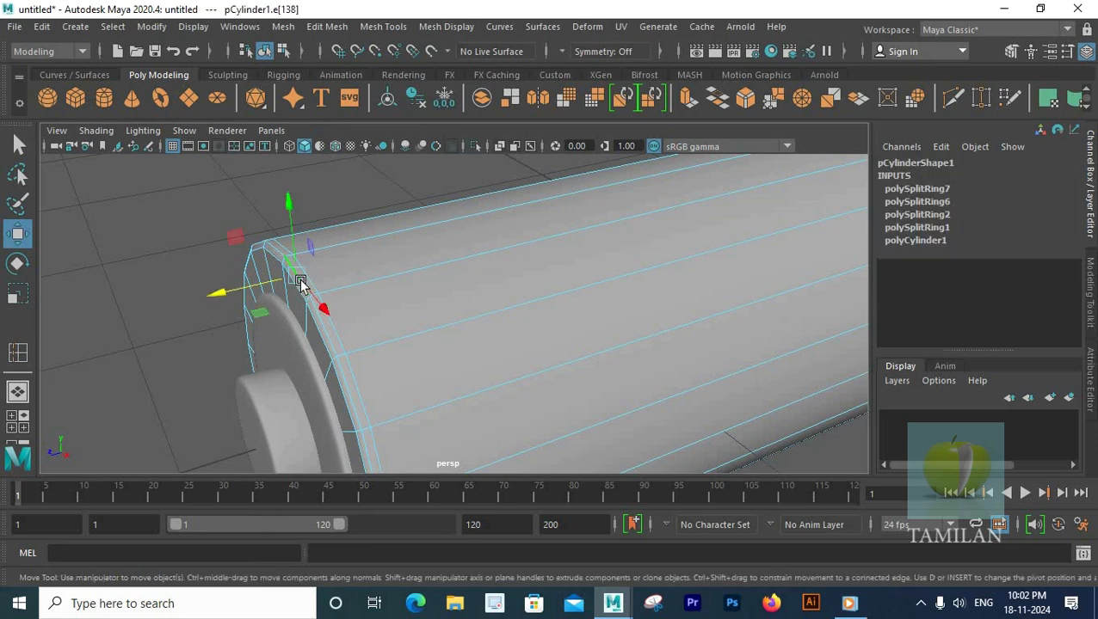
key("ctrl+z")
Delete the leftover vertices of the removed loop at the terminal end and show the body smoothed in object mode
right_click_drag(307, 246, 240, 160)
key("space")
key("space")
scroll(413, 379, "down", 5)
scroll(413, 380, "down", 2)
middle_click_drag(413, 379, 439, 262, "alt")
scroll(294, 247, "up", 6)
middle_click_drag(359, 298, 387, 181, "alt")
left_click_drag(388, 181, 774, 272)
left_click(687, 288)
key("space")
key("space")
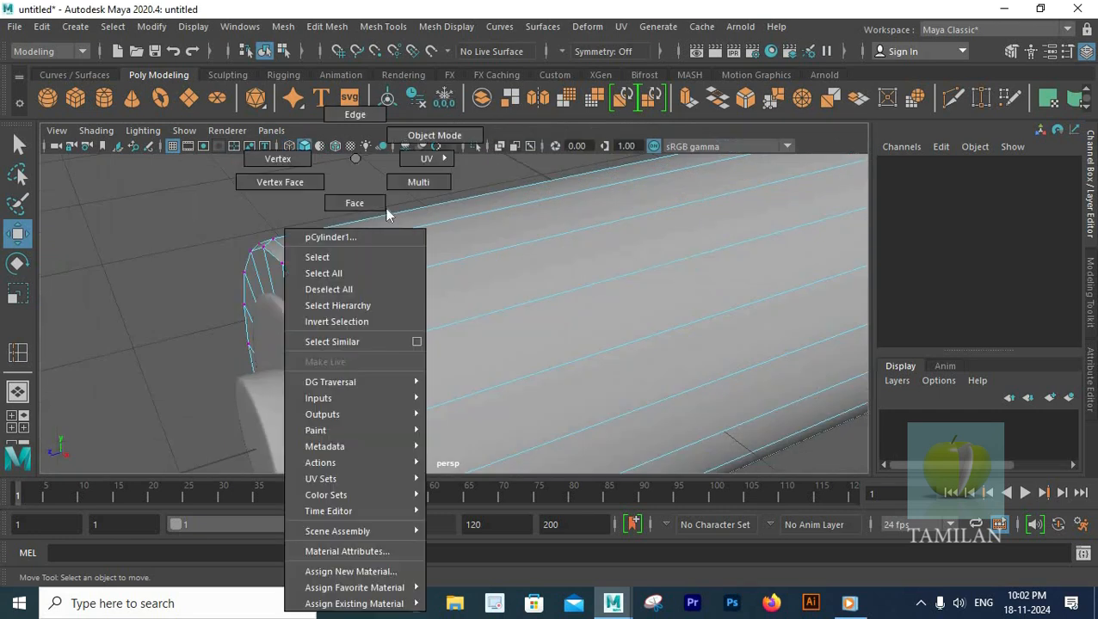
right_click_drag(360, 240, 422, 137)
key("3")
Examine the smoothed rims and end discs at both ends of the battery
left_click(245, 321)
scroll(504, 324, "down", 5)
left_click_drag(504, 325, 720, 305, "alt")
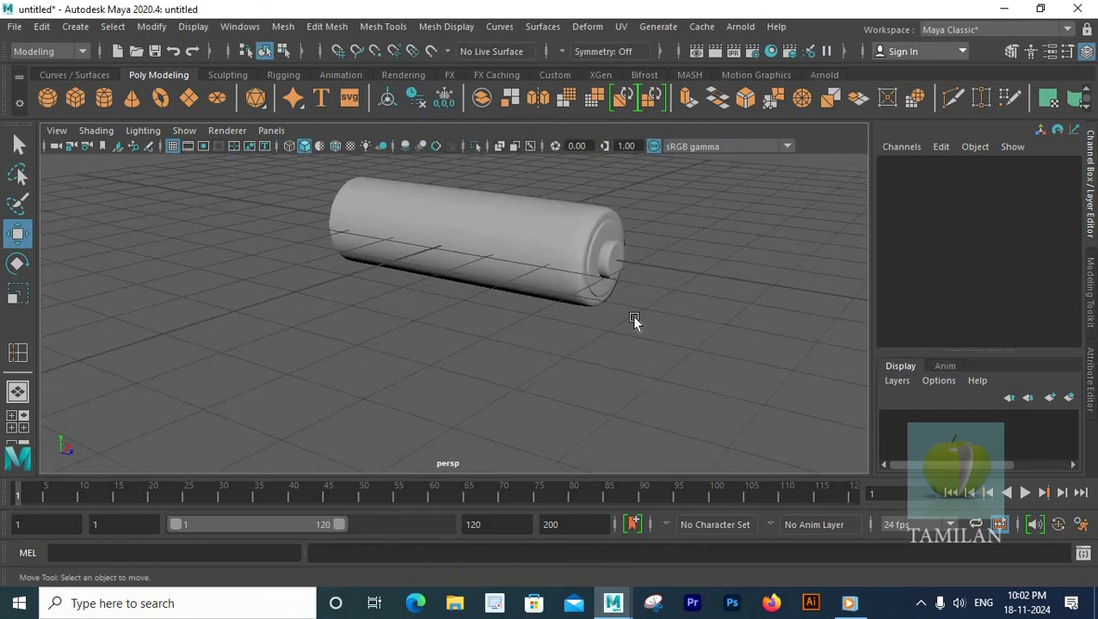
mouse_move(529, 269)
left_mouse_down("alt")
mouse_move(396, 350)
mouse_move(540, 287)
left_mouse_up("alt")
left_click(546, 305)
key("r")
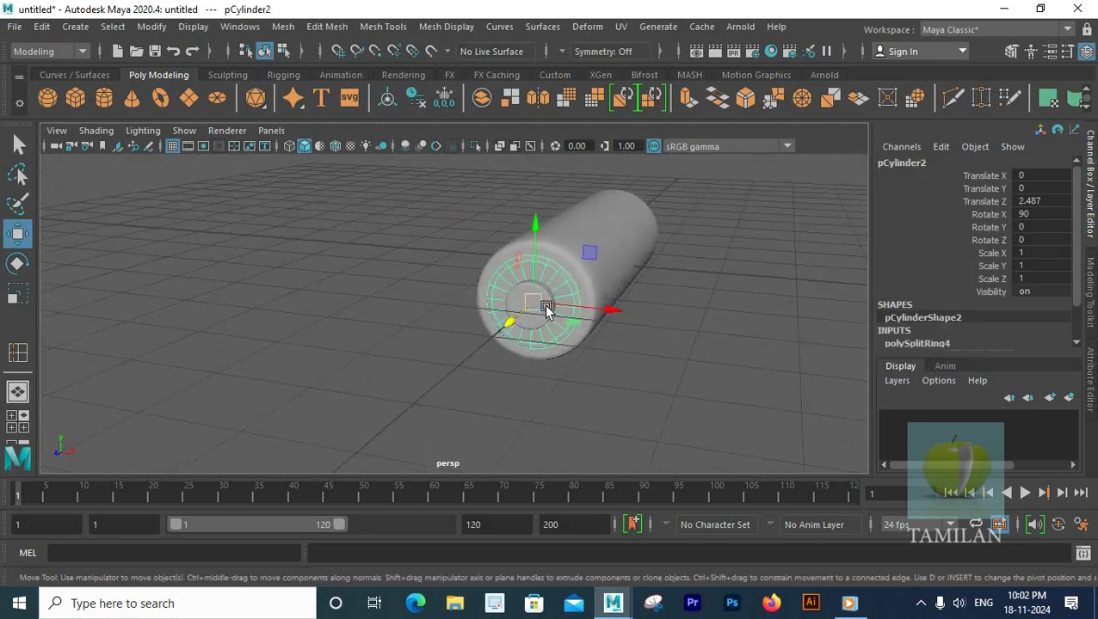
scroll(779, 263, "up", 5)
left_click_drag(750, 307, 589, 288, "alt")
left_click_drag(527, 257, 416, 343)
left_click(327, 285)
scroll(508, 273, "down", 5)
Delete the extra edge loop beside the rim at the body's negative end
left_click(480, 329)
scroll(480, 329, "up", 5)
left_click_drag(480, 329, 454, 257, "alt")
right_click_drag(454, 168, 456, 120)
left_click(482, 325)
key("Delete")
Delete the removed loop's leftover vertices at the negative end and show the body smoothed in object mode
right_click_drag(442, 246, 370, 162)
scroll(404, 279, "down", 10)
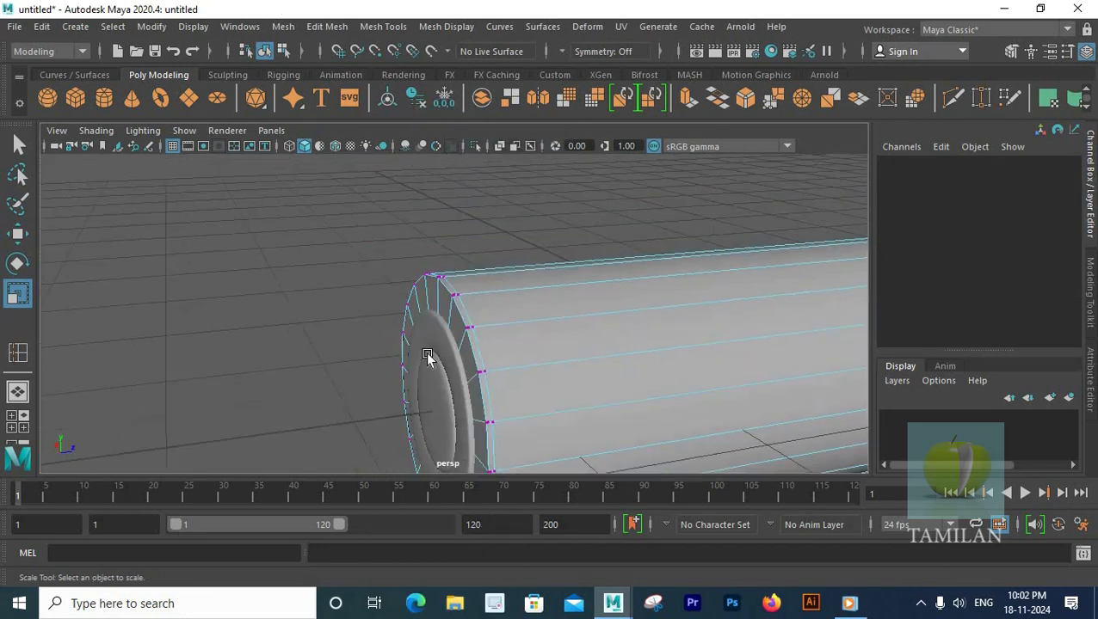
left_click_drag(392, 271, 507, 417)
scroll(510, 421, "up", 10)
left_click(517, 373)
right_click_drag(515, 368, 594, 134)
scroll(583, 262, "down", 1)
key("3")
Display the body unsmoothed and switch it to face selection at the negative end
scroll(581, 263, "down", 3)
left_click(516, 245)
left_click_drag(517, 246, 533, 314, "alt")
middle_click_drag(534, 314, 355, 351, "alt")
left_click_drag(355, 352, 436, 289, "alt")
left_click(465, 301)
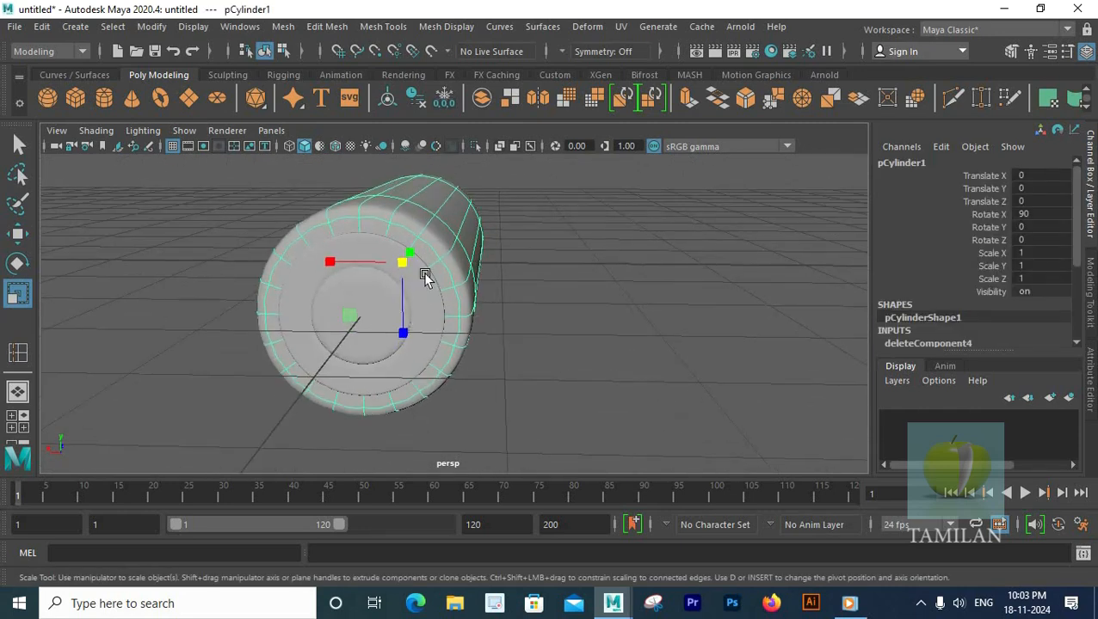
scroll(490, 357, "up", 3)
middle_click_drag(492, 354, 491, 377, "alt")
right_click_drag(437, 230, 436, 209)
Extrude all cap faces around the body's negative-end disc and scale the extrusion uniformly to about 0.9
left_click(413, 225)
left_click(437, 270, "shift")
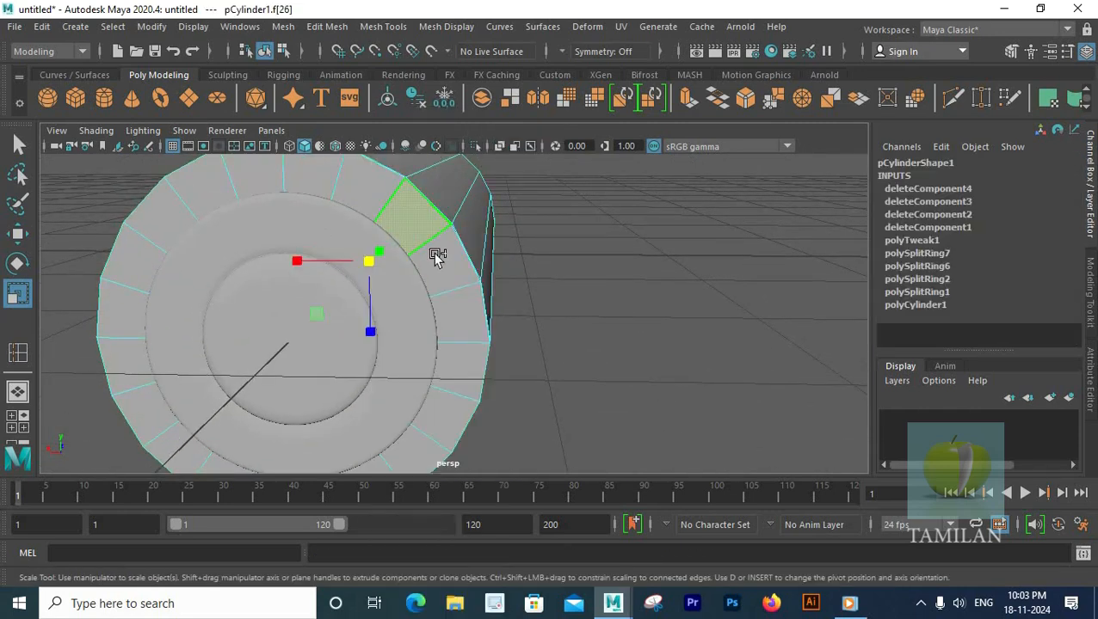
left_click_drag(372, 343, 422, 362, "alt")
scroll(434, 344, "up", 1)
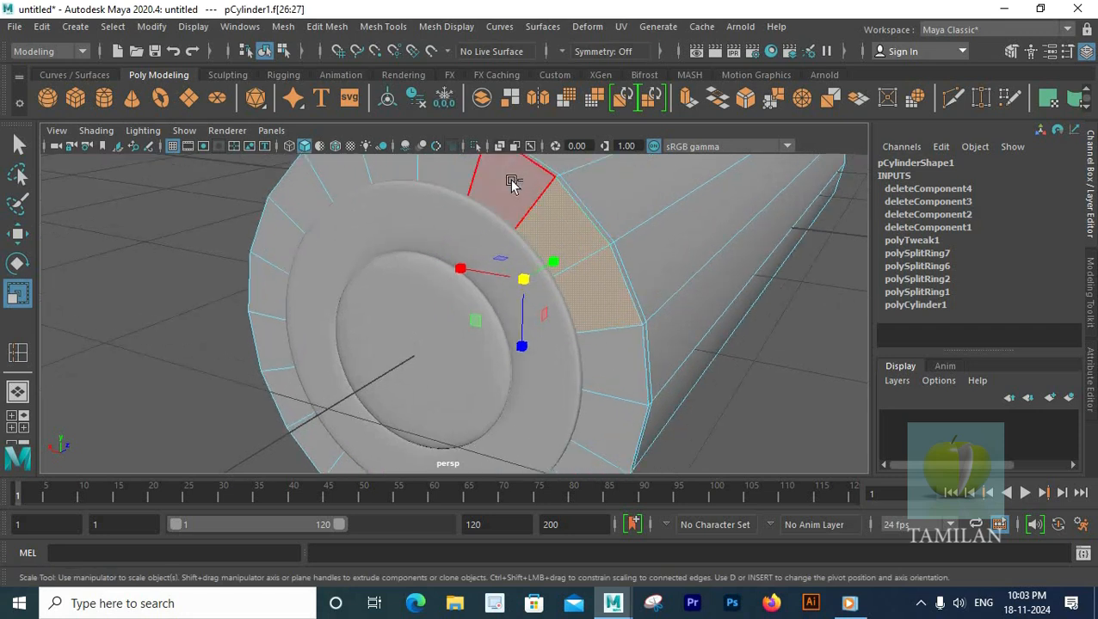
left_click(514, 184, "shift")
scroll(465, 239, "down", 3)
mouse_move(533, 346)
left_mouse_down("shift")
mouse_move(517, 392)
mouse_move(477, 424)
mouse_move(421, 417)
mouse_move(385, 391)
mouse_move(357, 303)
left_mouse_up("shift")
right_click_drag(417, 230, 413, 269, "shift")
left_click(482, 199)
left_click_drag(438, 332, 454, 315)
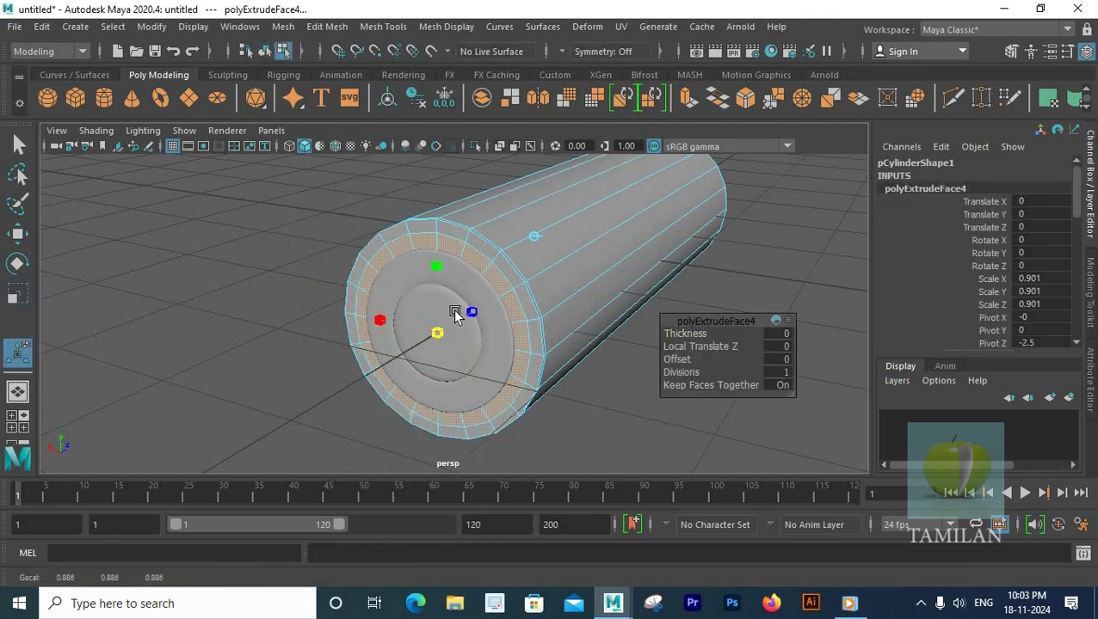
Extrude the negative-end cap faces once more, offset the extrusion slightly and return the body to object mode
key("ctrl+e")
left_click_drag(355, 315, 350, 307)
right_click_drag(489, 233, 564, 135)
left_click(337, 259)
mouse_move(464, 293)
left_mouse_down("alt")
mouse_move(534, 343)
mouse_move(474, 304)
left_mouse_up("alt")
scroll(476, 306, "down", 5)
left_click_drag(566, 300, 542, 285, "alt")
scroll(404, 305, "up", 5)
Select the edge loop around the body's negative-end cap, move it slightly along the battery's axis and return to object mode
left_click(467, 275)
right_click_drag(467, 275, 472, 117)
left_click(454, 262)
key("r")
key("w")
left_click_drag(504, 431, 508, 430)
right_click_drag(538, 221, 627, 326)
scroll(627, 327, "down", 5)
left_click_drag(620, 327, 292, 337, "alt")
scroll(456, 201, "up", 5)
Display the body unsmoothed and switch it to face selection at the positive end
left_click(456, 200)
scroll(456, 200, "down", 4)
left_click_drag(430, 207, 421, 281, "alt")
left_click(369, 323)
key("1")
scroll(514, 311, "up", 4)
right_click_drag(466, 159, 473, 205)
left_click_drag(473, 205, 270, 251, "alt")
left_click(313, 279)
scroll(440, 340, "up", 4)
key("q")
Select the ring of cap faces around the positive-end disc on the body
left_click_drag(443, 343, 378, 298, "alt")
left_click(372, 204, "shift")
left_click(400, 255, "shift")
left_click(406, 313, "shift")
left_click(415, 373, "shift")
left_click(402, 435, "shift")
left_click(382, 456, "shift")
scroll(382, 456, "down", 4)
left_click_drag(382, 456, 504, 342, "alt")
scroll(517, 343, "up", 3)
left_click(544, 344, "shift")
left_click_drag(415, 326, 452, 350, "alt")
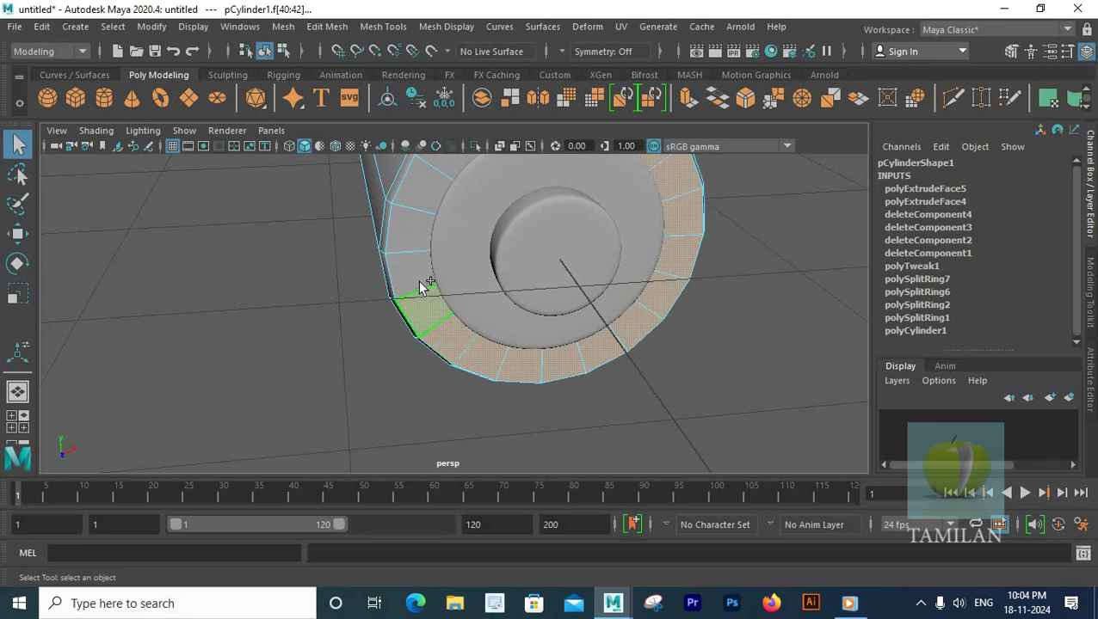
left_click_drag(439, 224, 441, 353, "alt")
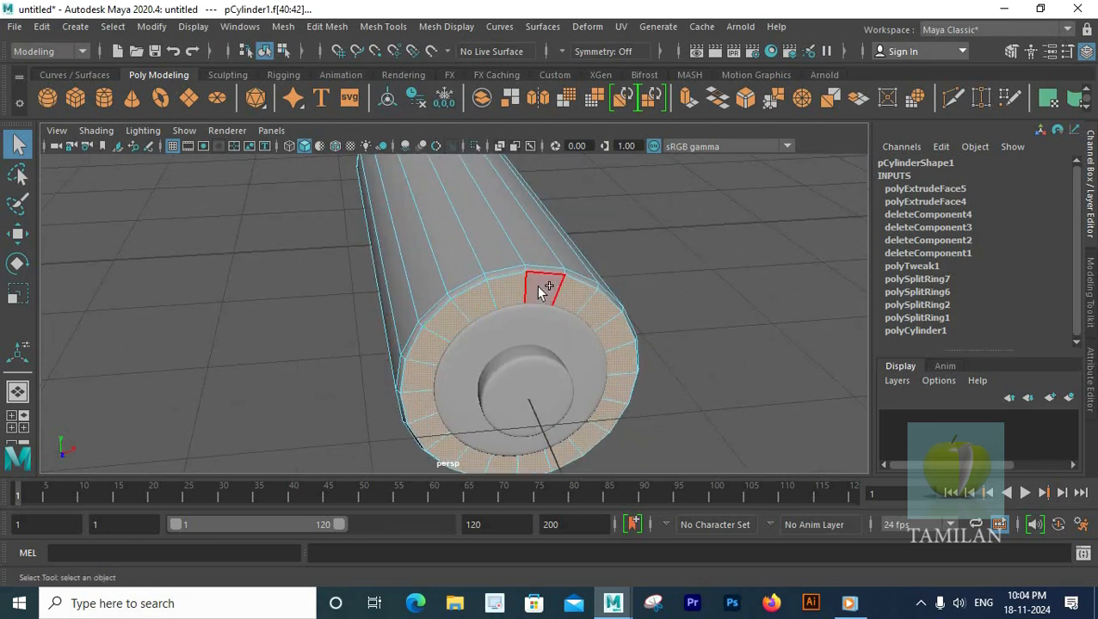
left_click_drag(536, 285, 393, 238, "alt")
right_click_drag(422, 218, 436, 257, "shift")
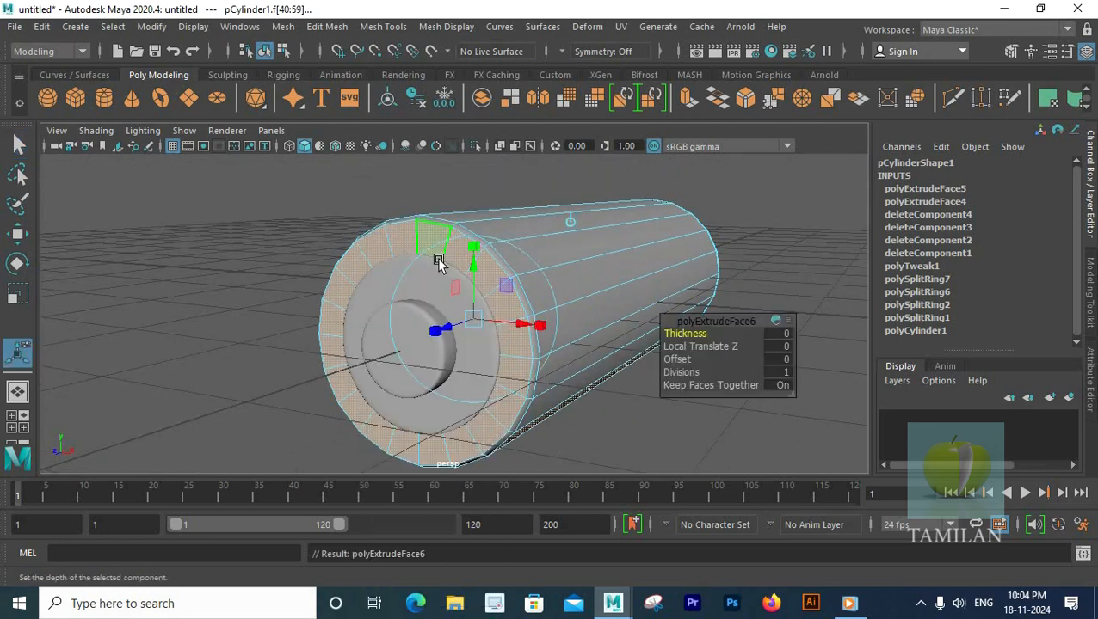
left_click(573, 222)
left_click(569, 225)
key("4")
key("3")
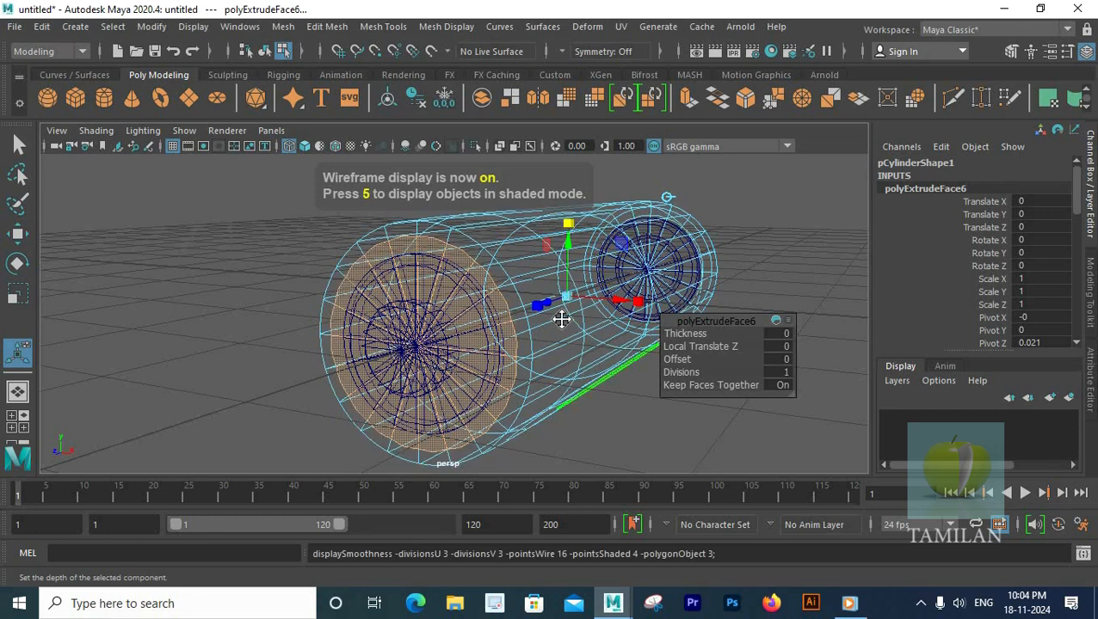
left_click_drag(579, 340, 613, 350, "alt")
key("ctrl+z")
key("1")
left_click_drag(459, 406, 523, 375, "alt")
key("ctrl+z")
key("ctrl+z")
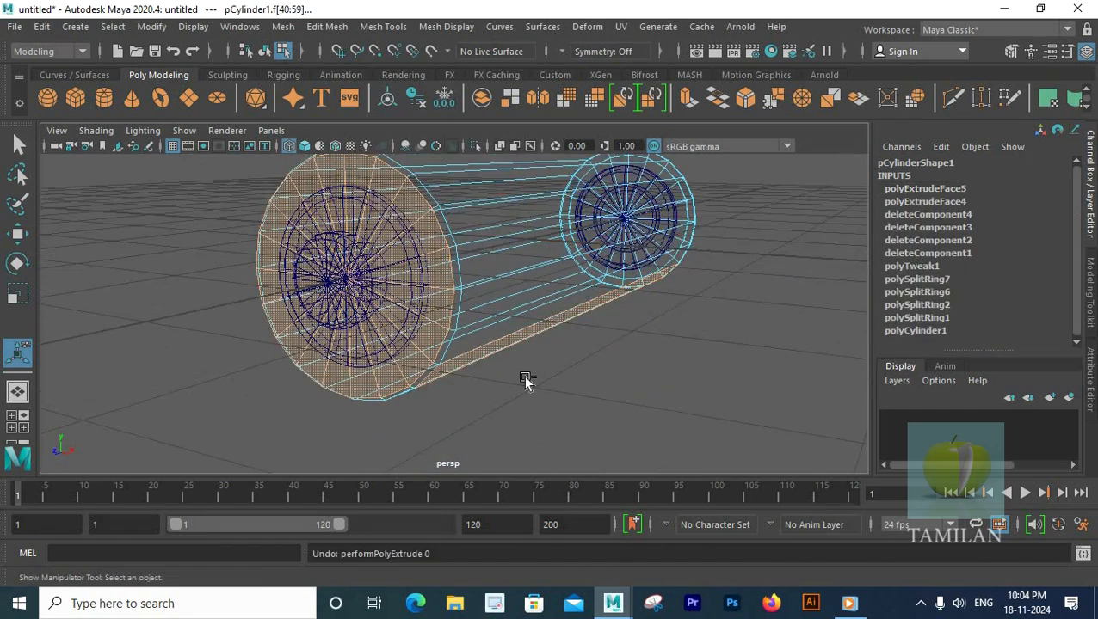
Restore shaded display, extrude the full ring of positive-end cap faces and scale the extrusion uniformly to 0.95
left_click_drag(522, 326, 505, 360, "alt")
key("4")
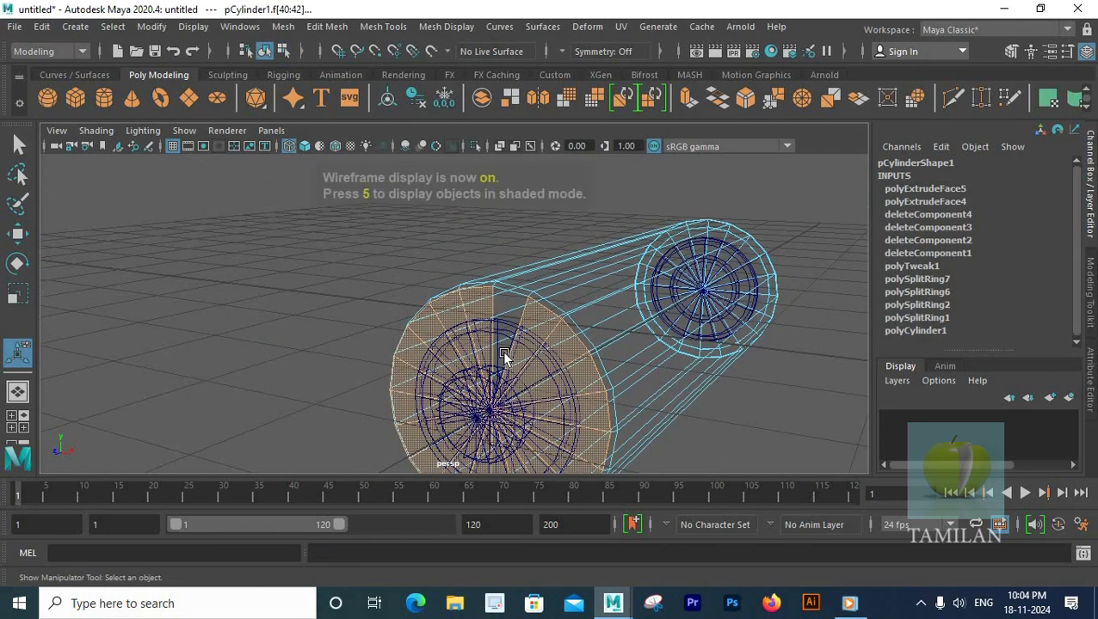
key("5")
right_click_drag(512, 225, 502, 265, "shift")
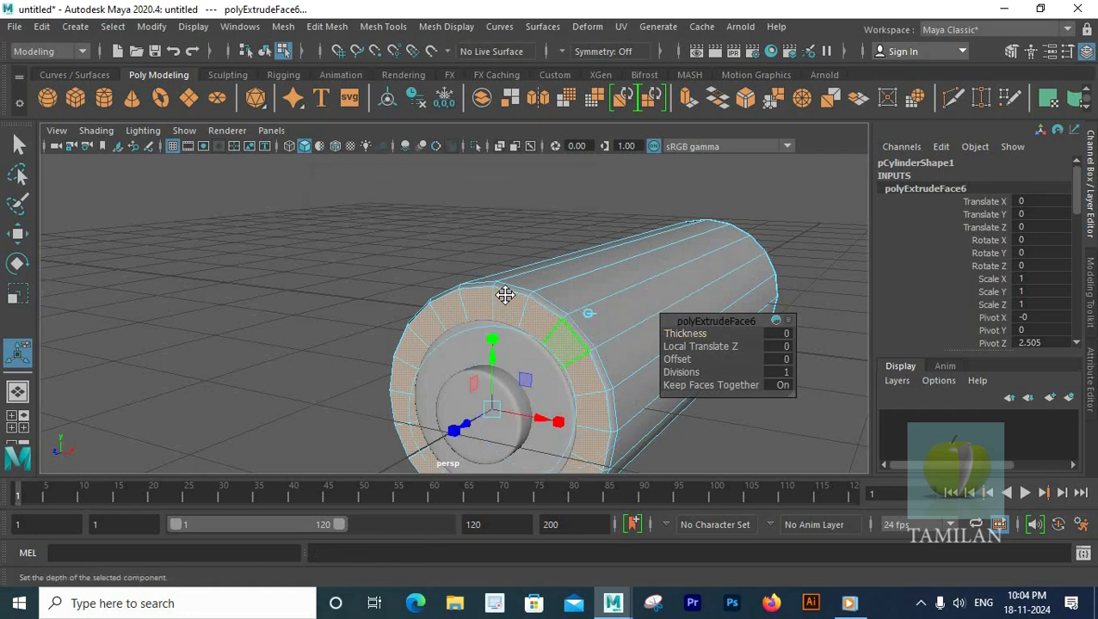
left_click_drag(504, 338, 496, 264, "alt")
left_click_drag(499, 332, 493, 352)
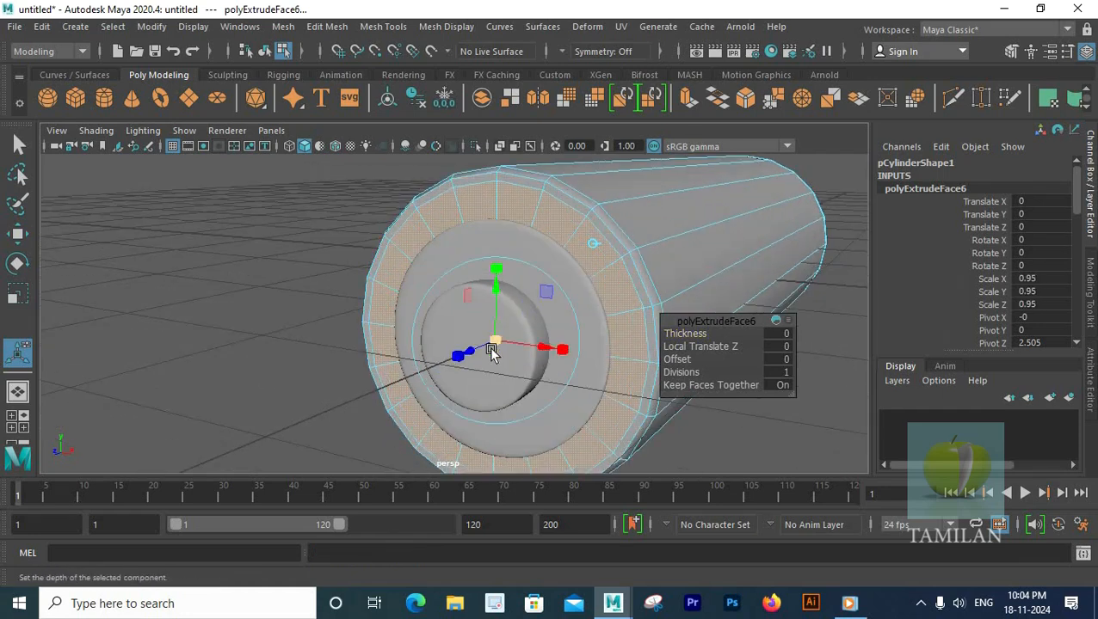
Extrude the positive-end cap faces again, scaling them to 0.967 and moving them -0.015 in Z
key("ctrl+e")
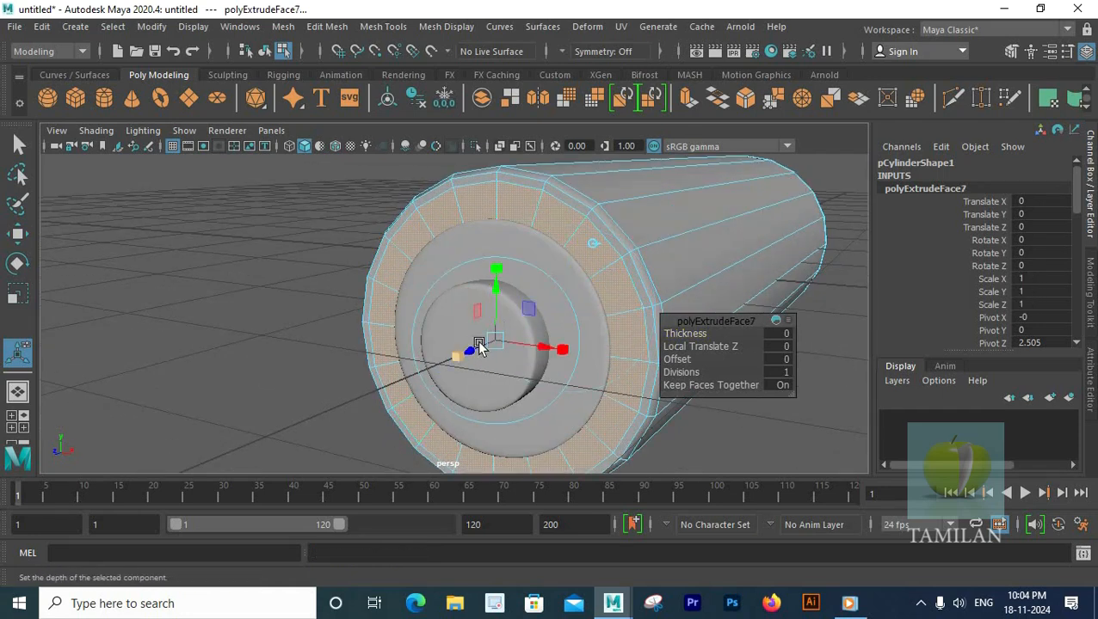
left_click_drag(496, 264, 496, 252)
key("ctrl+z")
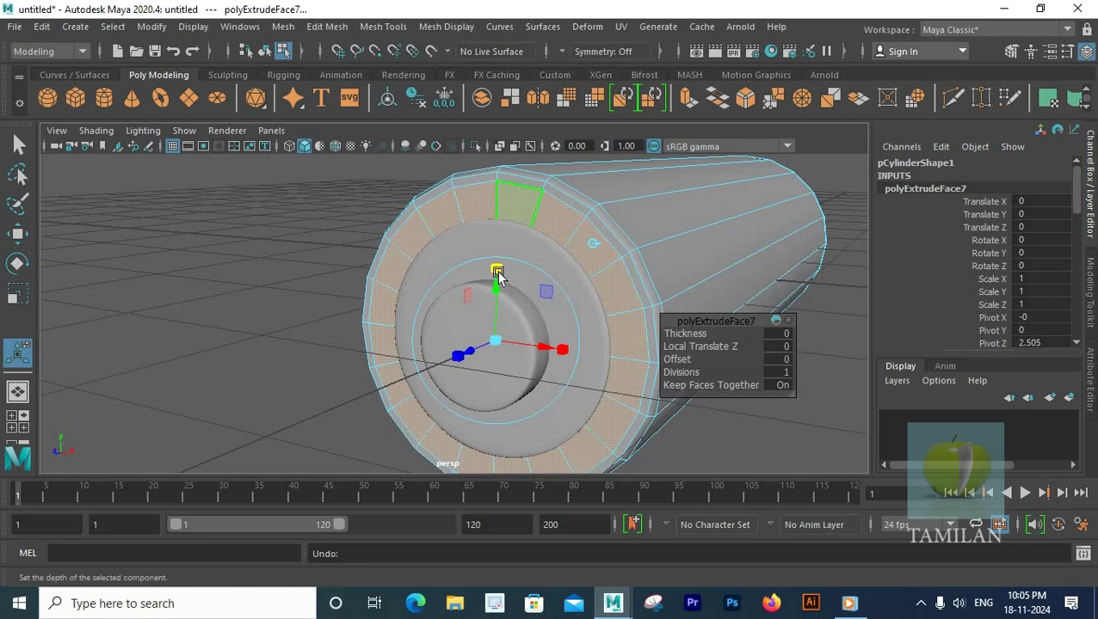
mouse_move(490, 344)
left_mouse_down()
mouse_move(458, 353)
mouse_move(478, 347)
mouse_move(469, 347)
left_mouse_up()
Preview the body smoothed in object mode, inspect the positive end and undo back to the extruded cap faces
right_click_drag(551, 222, 609, 164)
key("3")
scroll(518, 250, "down", 5)
left_click(521, 248)
left_click_drag(550, 258, 506, 295, "alt")
scroll(468, 319, "up", 1)
scroll(467, 320, "up", 5)
scroll(534, 273, "up", 5)
scroll(560, 286, "down", 5)
left_click(578, 257)
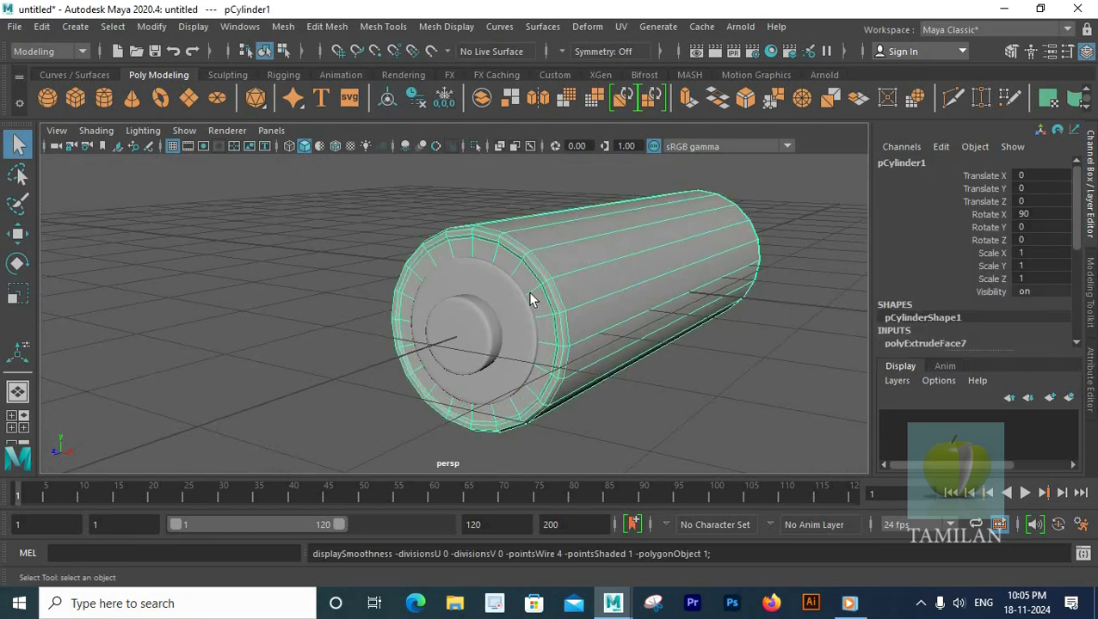
scroll(691, 303, "up", 5)
key("ctrl+z")
key("ctrl+z")
scroll(685, 302, "down", 5)
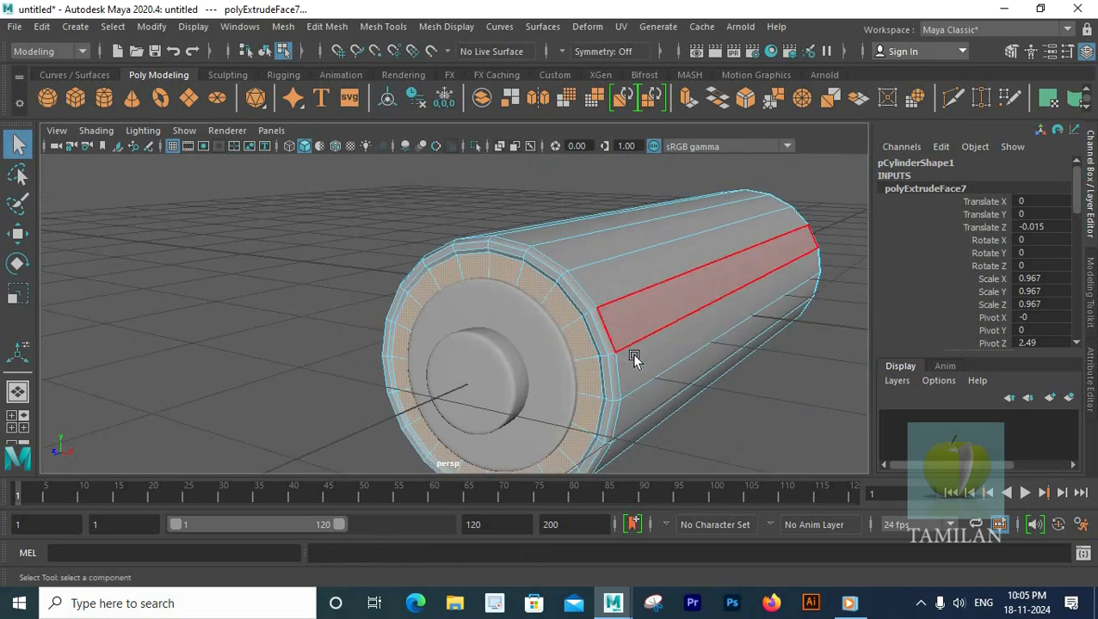
Return the body to object mode, display it smoothed and deselect it
key("r")
key("w")
left_click_drag(503, 330, 437, 392, "alt")
right_click_drag(531, 256, 586, 164)
key("3")
left_click(277, 305)
Switch the body to edge selection and shift the inner edge loop around the positive-end disc slightly along the battery's axis
left_click_drag(519, 303, 496, 266, "alt")
left_click(429, 328)
right_click_drag(497, 266, 497, 181)
double_click(533, 287)
key("r")
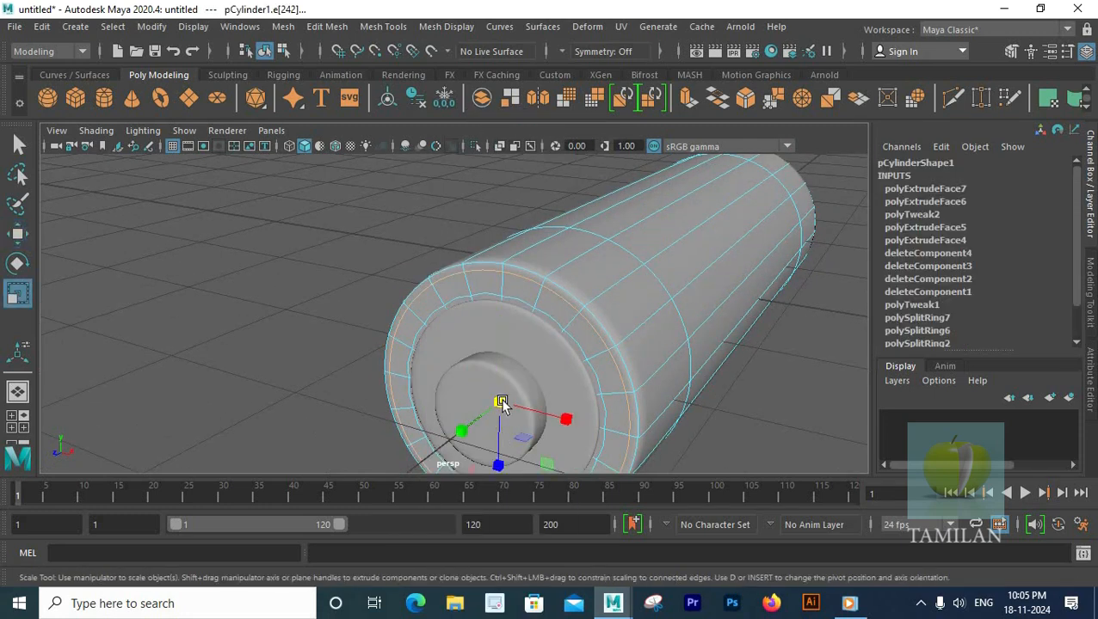
key("w")
mouse_move(456, 440)
left_mouse_down()
mouse_move(445, 431)
mouse_move(453, 437)
left_mouse_up()
double_click(523, 290)
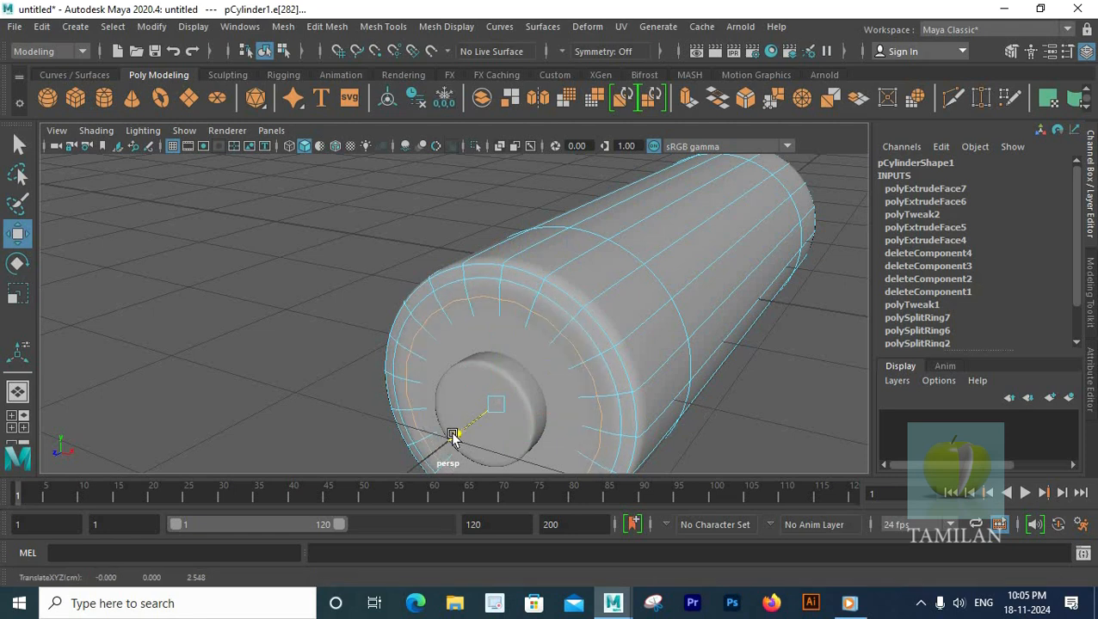
Scale the outer edge loop of the positive-end cap to about 0.987, nudge it along the axis and return to object mode
double_click(555, 310)
key("r")
left_click_drag(497, 399, 506, 387)
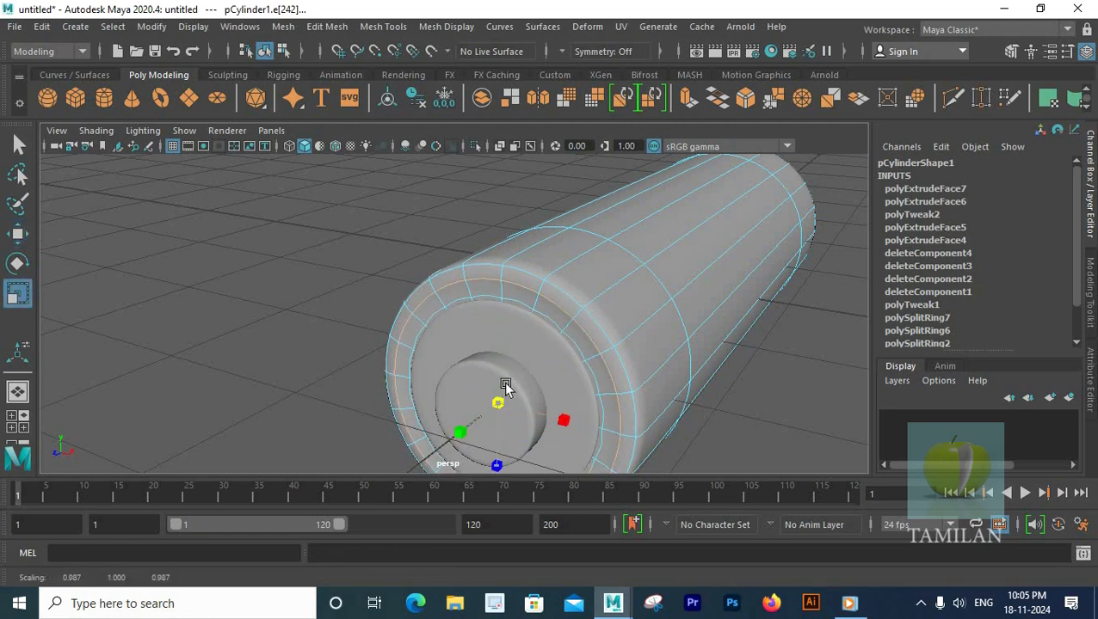
key("w")
left_click_drag(453, 434, 455, 437)
right_click_drag(529, 267, 606, 136)
left_click(433, 250)
Open the Save As dialog for the untitled battery scene and dismiss it
scroll(433, 251, "down", 8)
left_click_drag(433, 250, 564, 378, "alt")
scroll(593, 311, "up", 3)
key("q")
key("ctrl+s")
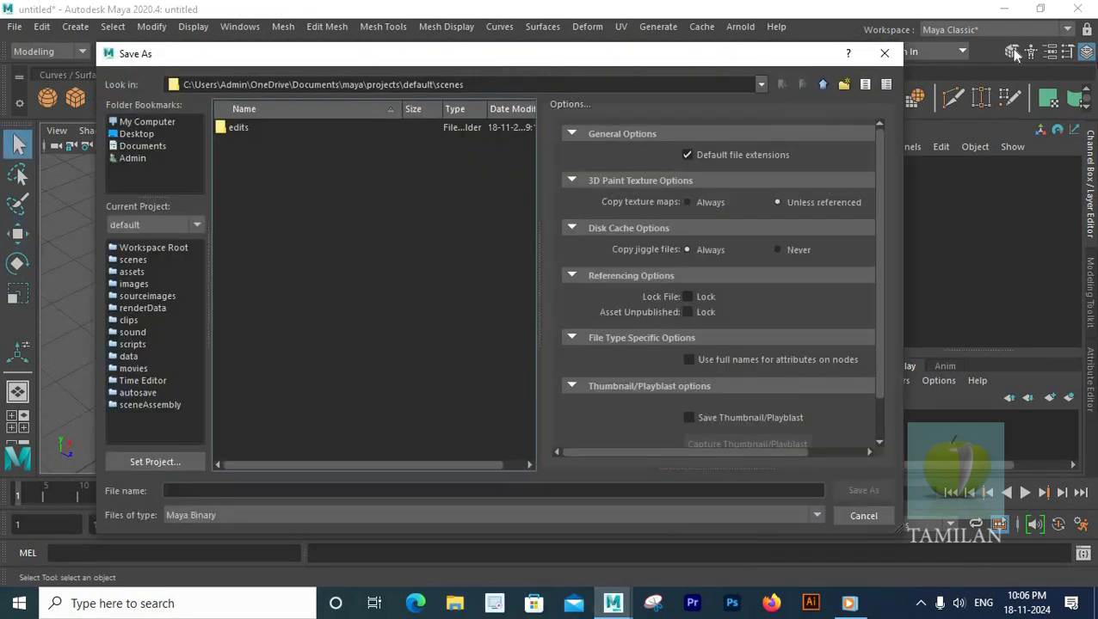
key("Escape")
key("w")
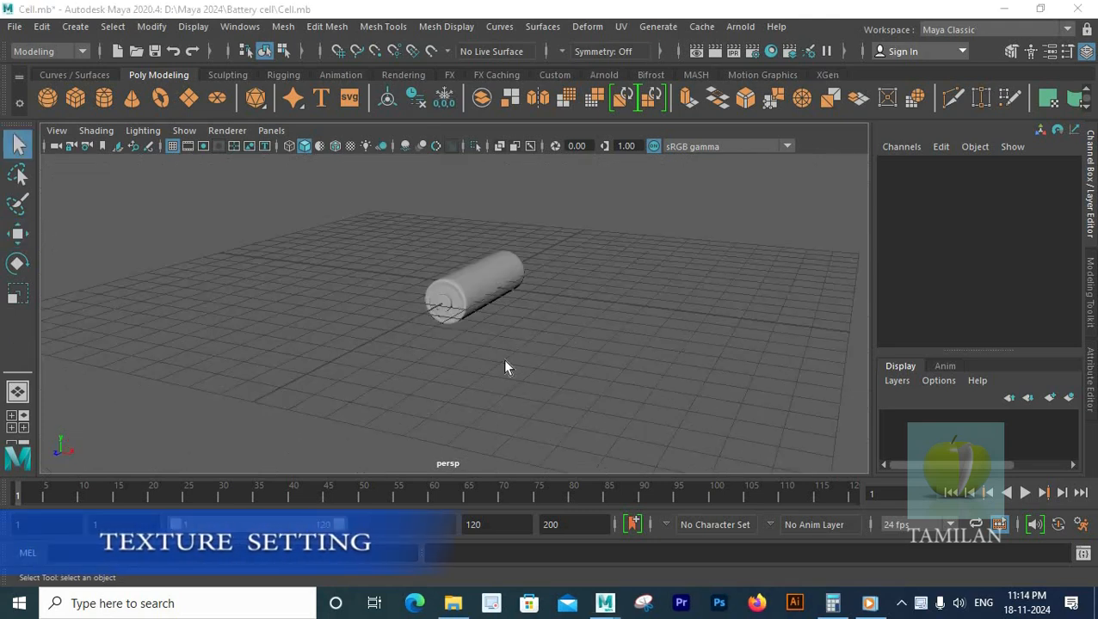
Select the battery body and assign it a new Arnold aiStandardSurface material
scroll(505, 367, "up", 5)
scroll(505, 365, "down", 6)
left_click_drag(576, 336, 618, 306, "alt")
scroll(618, 306, "up", 2)
left_click(525, 301)
left_click_drag(497, 389, 456, 409, "alt")
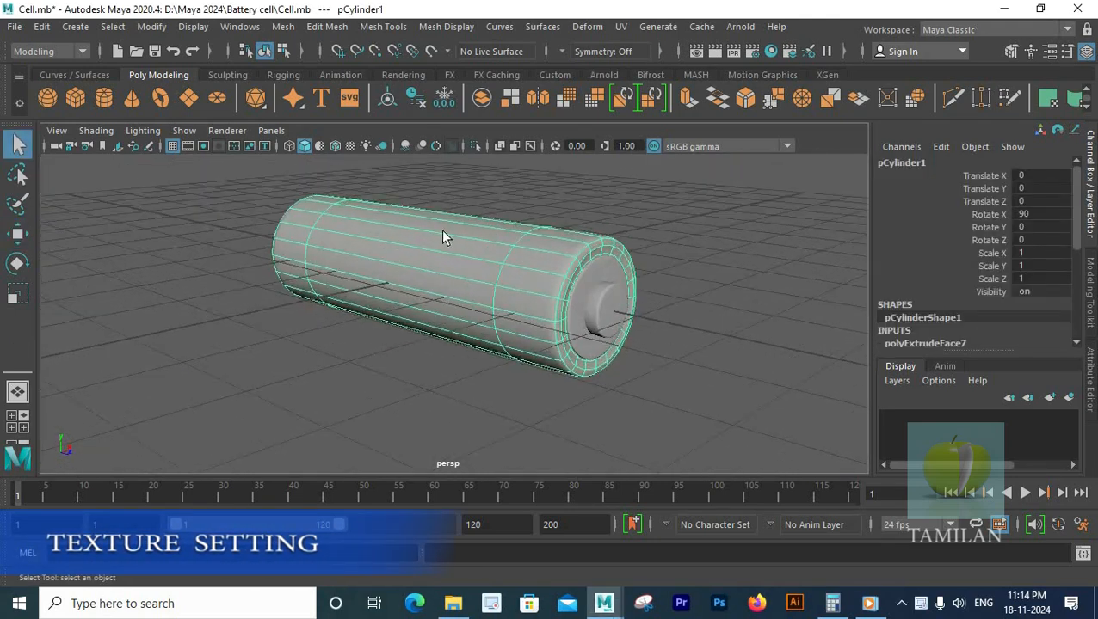
right_click_drag(439, 231, 454, 571)
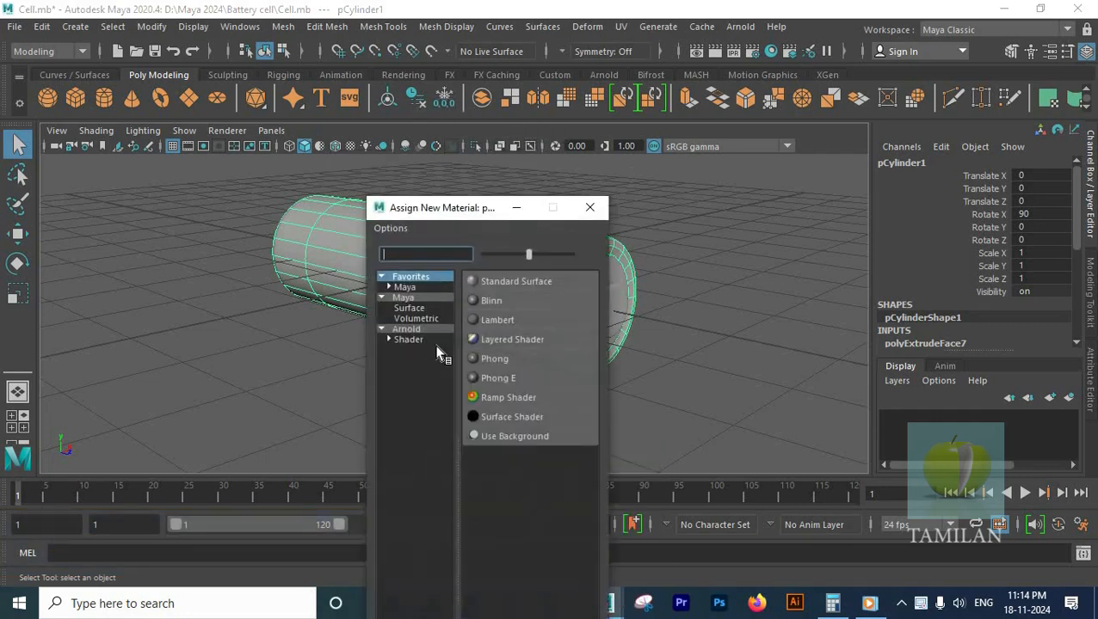
left_click(408, 329)
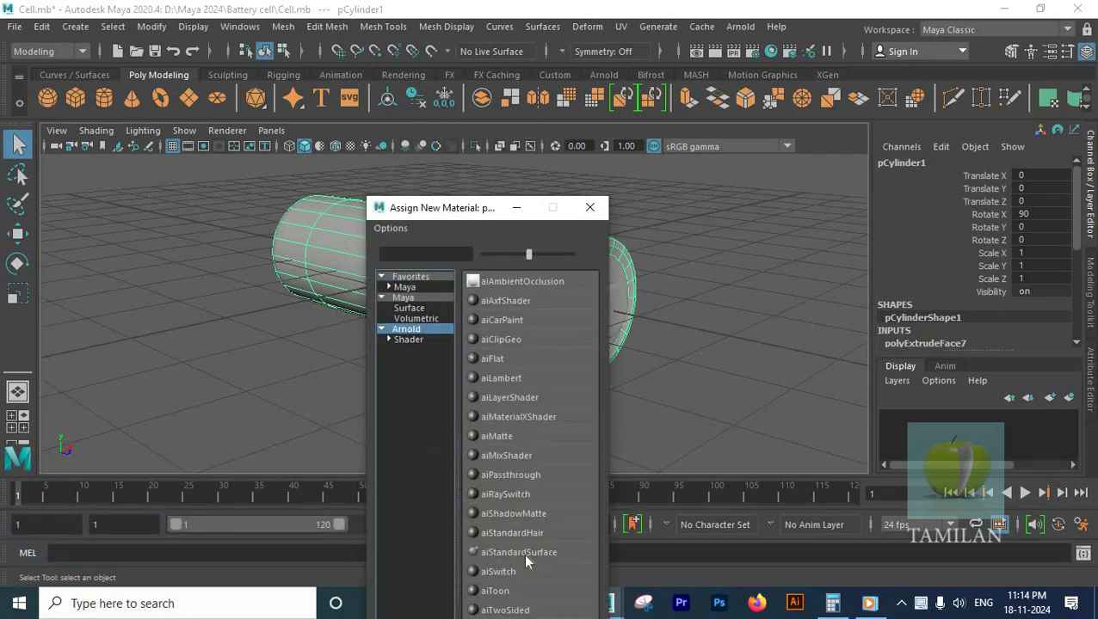
left_click(524, 554)
Name the body's material "Battery outer cover" and blend the Chrome preset into it at 75%
right_click_drag(376, 277, 364, 551)
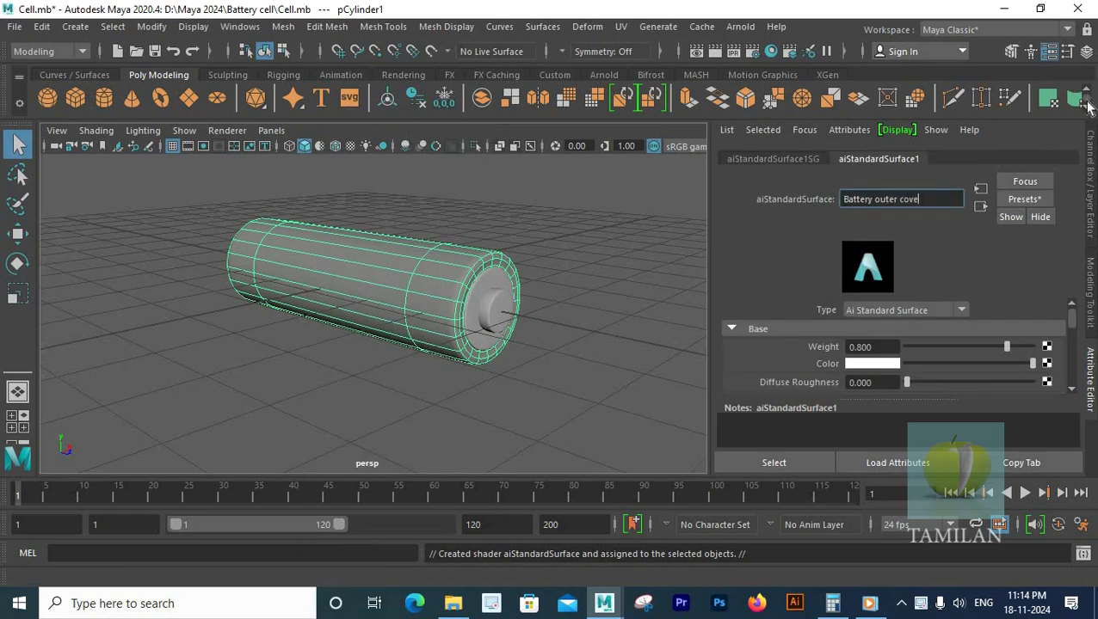
key("Return")
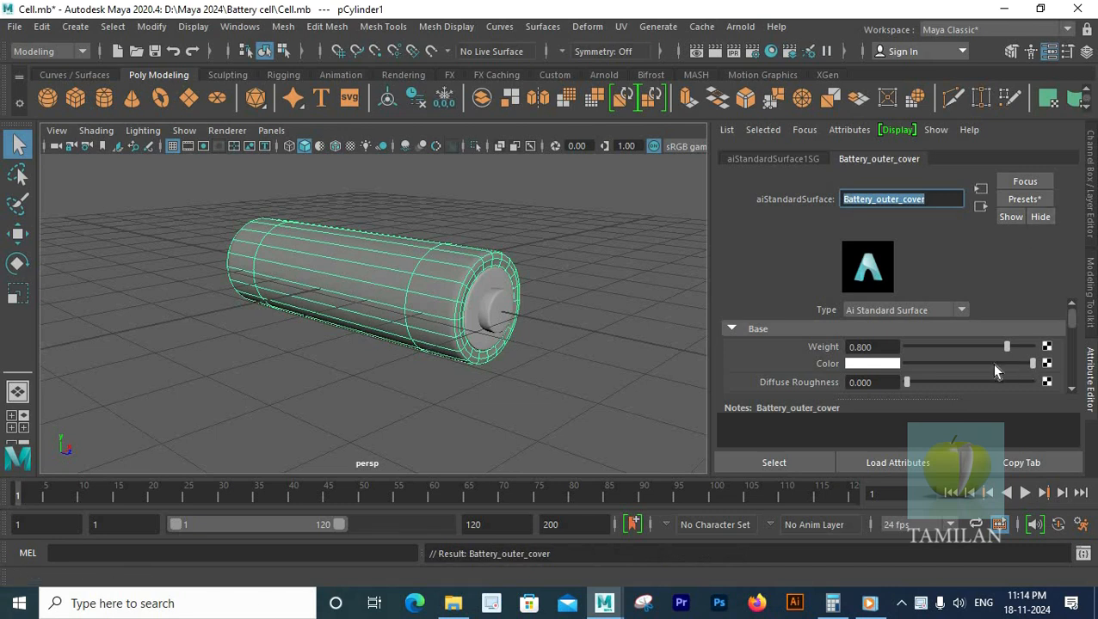
left_click(1025, 200)
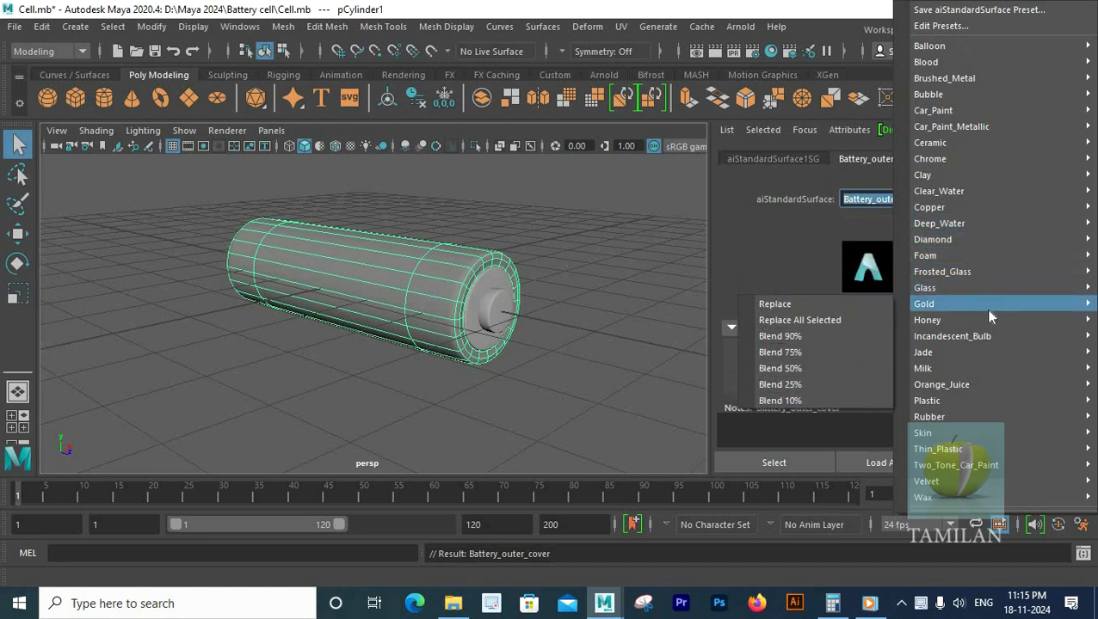
mouse_move(946, 158)
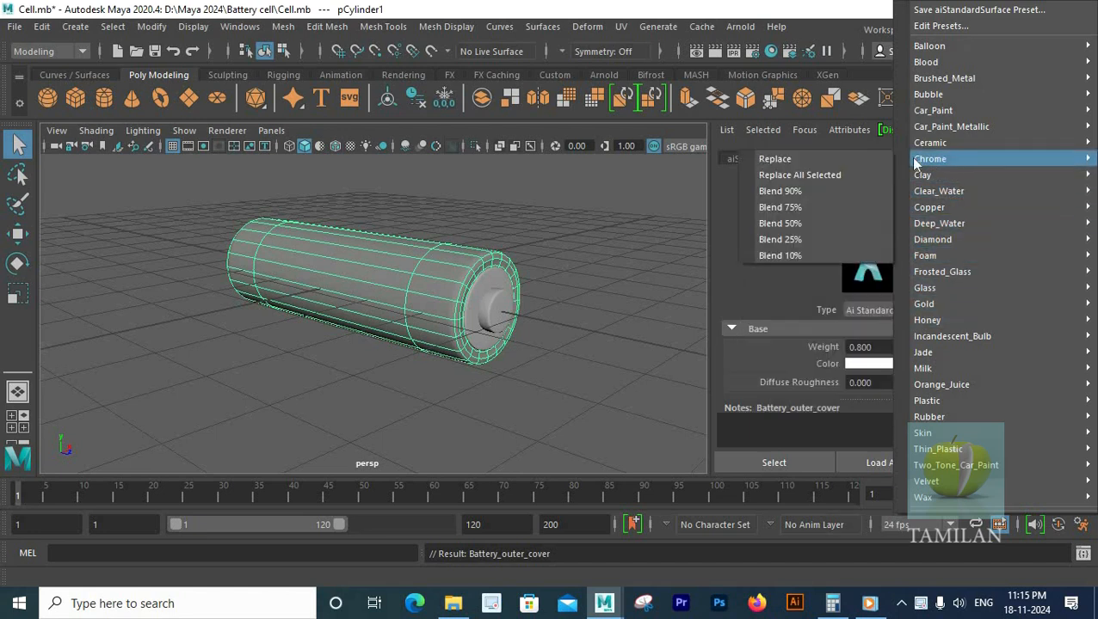
left_click(776, 208)
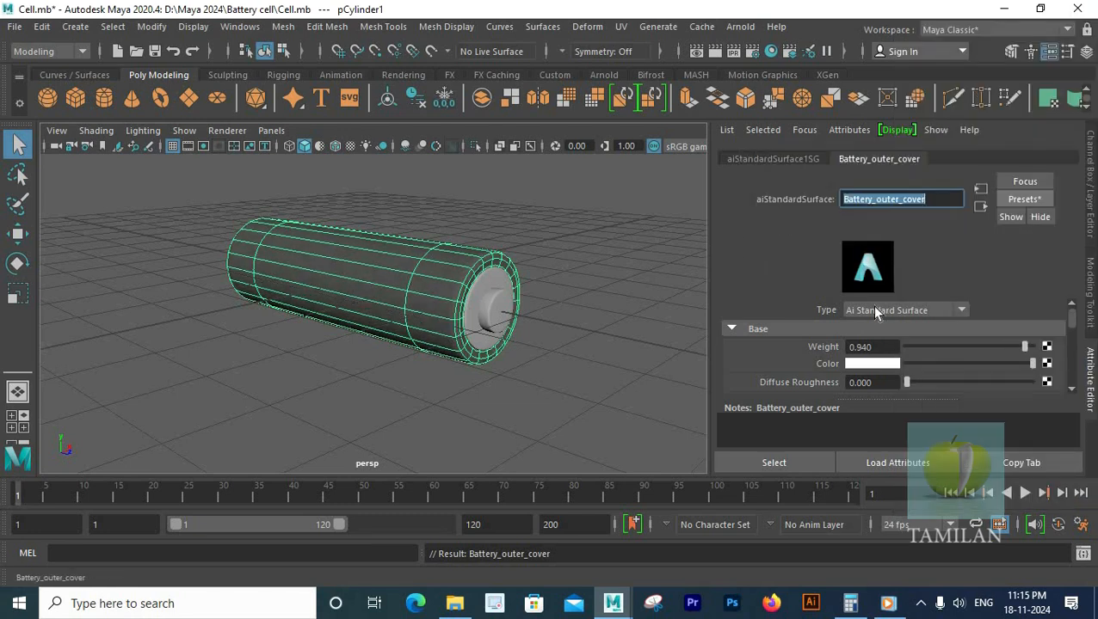
Set the base color of the Battery_outer_cover material to a strongly saturated red
scroll(946, 351, "down", 2)
scroll(944, 355, "up", 2)
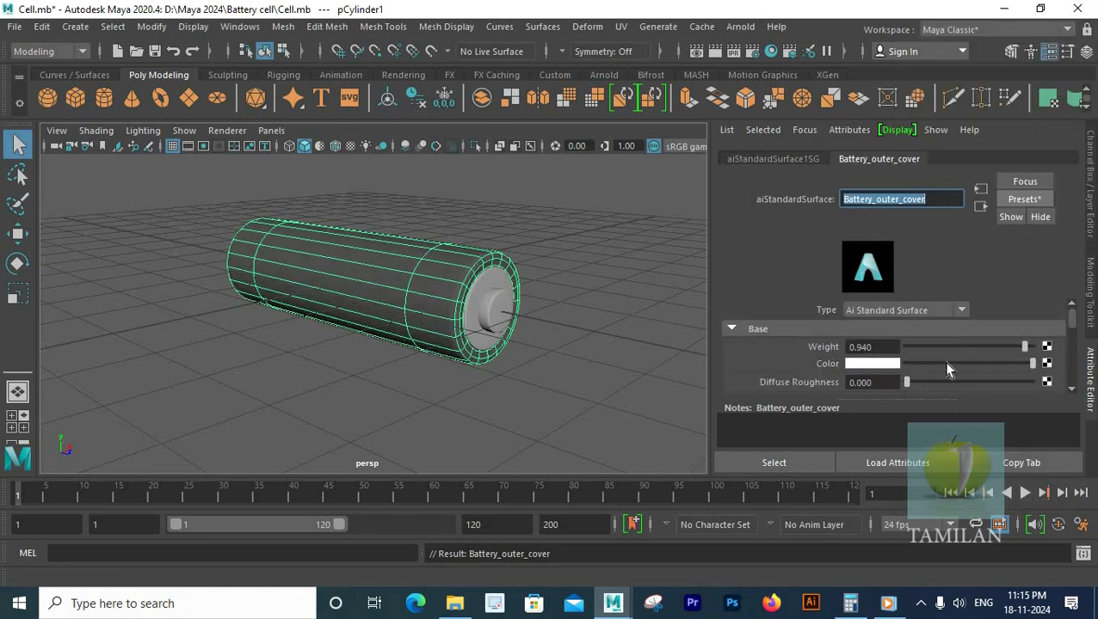
left_click(875, 365)
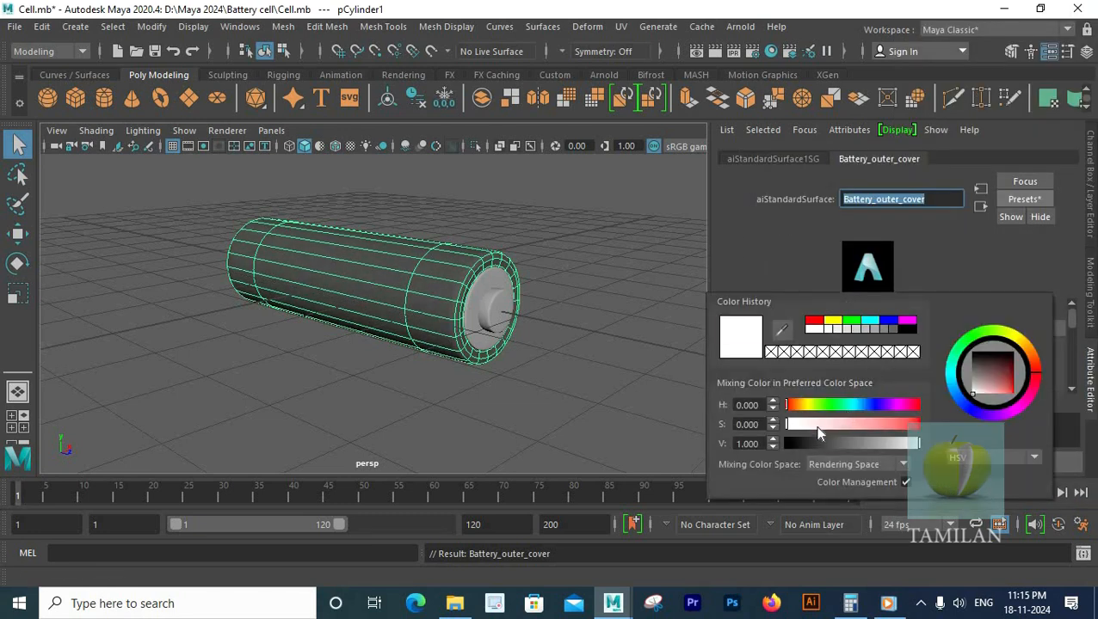
left_click(818, 426)
left_click_drag(800, 427, 807, 411)
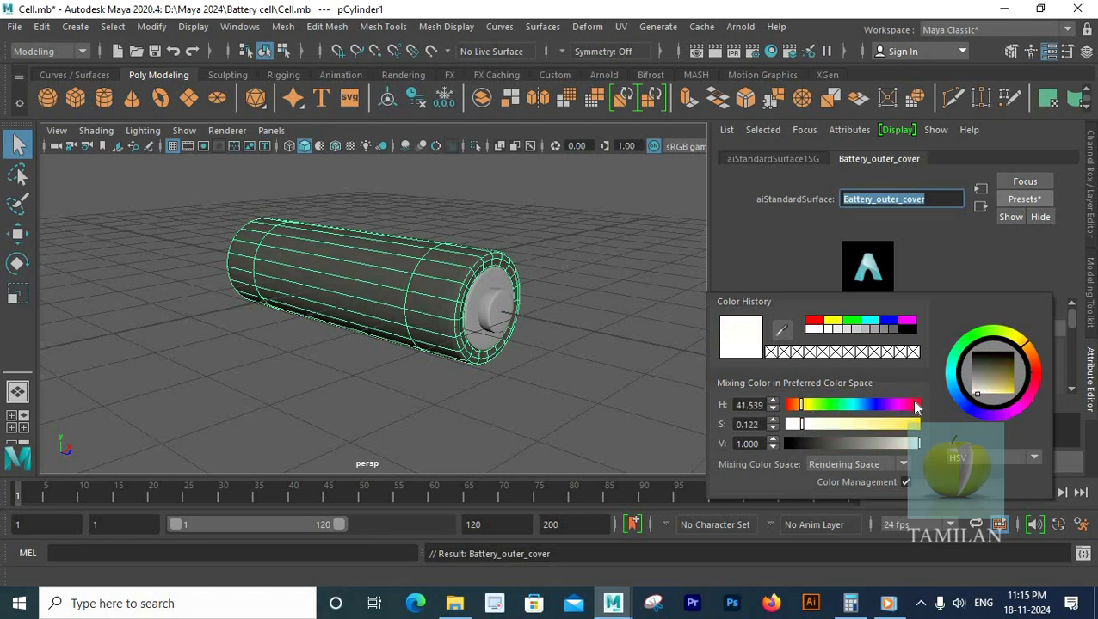
left_click(916, 406)
mouse_move(889, 421)
left_mouse_down()
mouse_move(874, 425)
mouse_move(899, 424)
left_mouse_up()
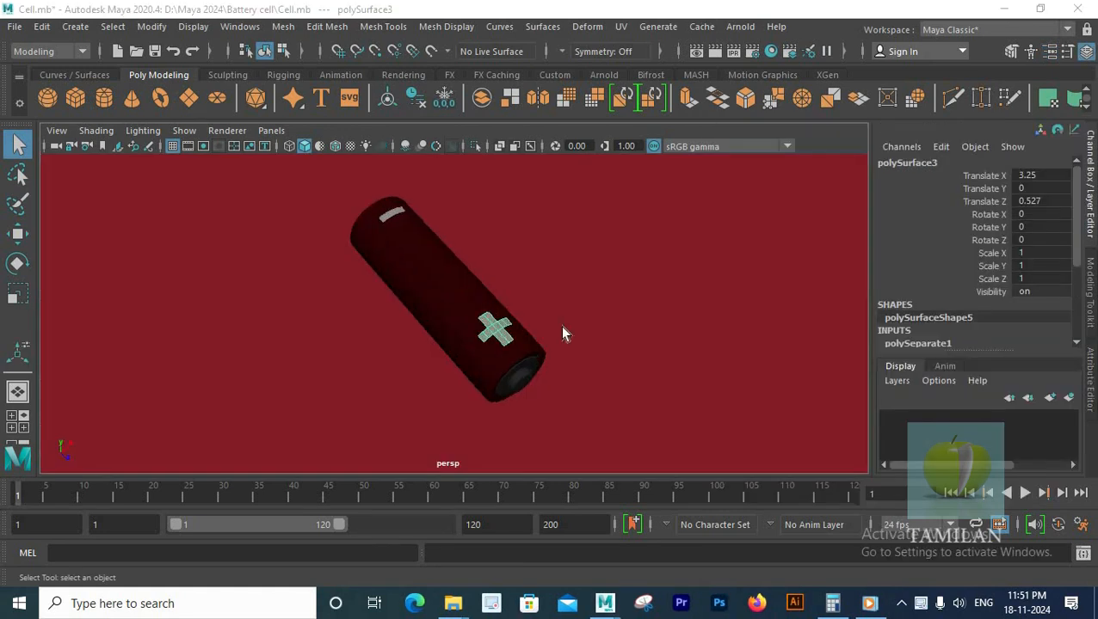
In the top view, narrow the plus symbol's lengthwise bar by moving the vertices along both its long sides toward its centreline
scroll(560, 326, "up", 5)
scroll(623, 308, "up", 2)
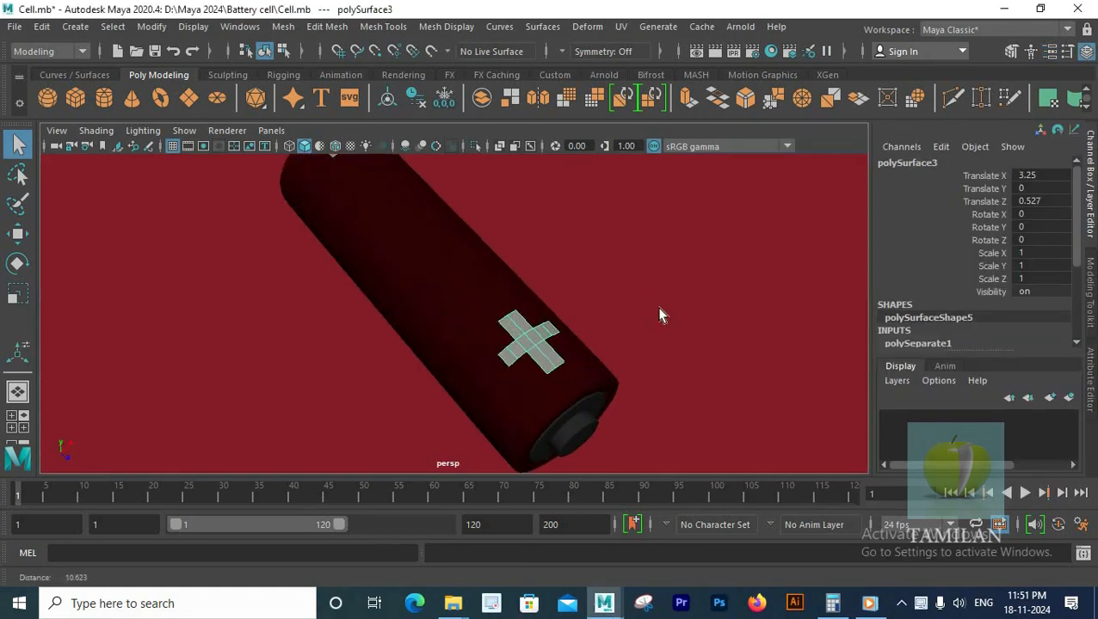
key("ctrl+space")
key("ctrl+space")
scroll(572, 338, "up", 2)
key("space")
key("space")
scroll(511, 308, "up", 2)
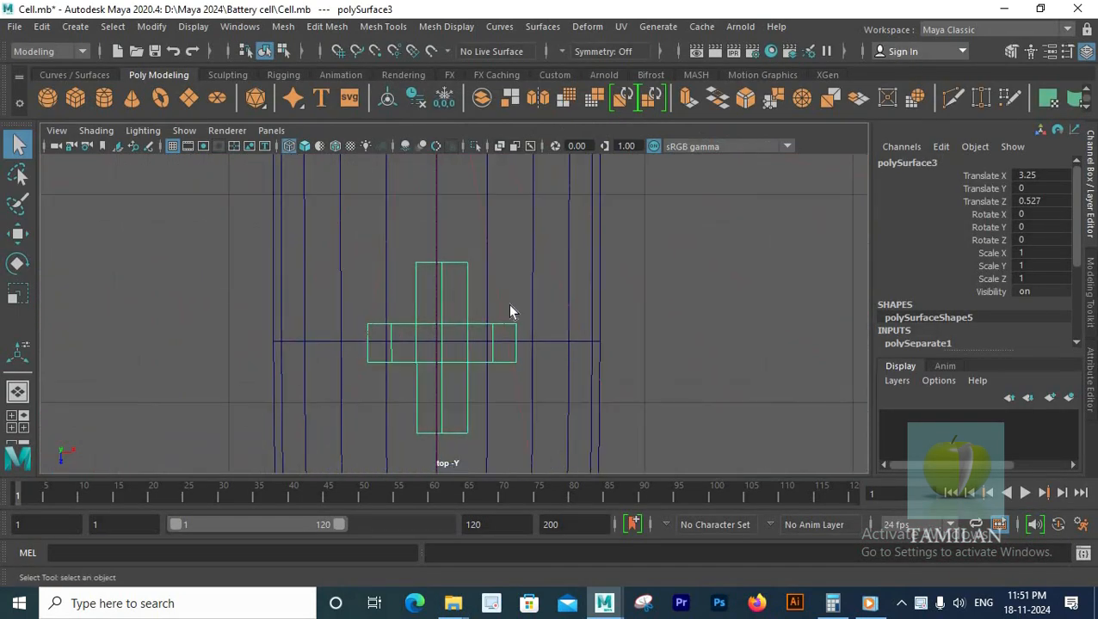
right_click_drag(477, 159, 408, 160)
scroll(485, 269, "up", 1)
left_click_drag(463, 227, 485, 507)
key("w")
left_click_drag(543, 352, 542, 352)
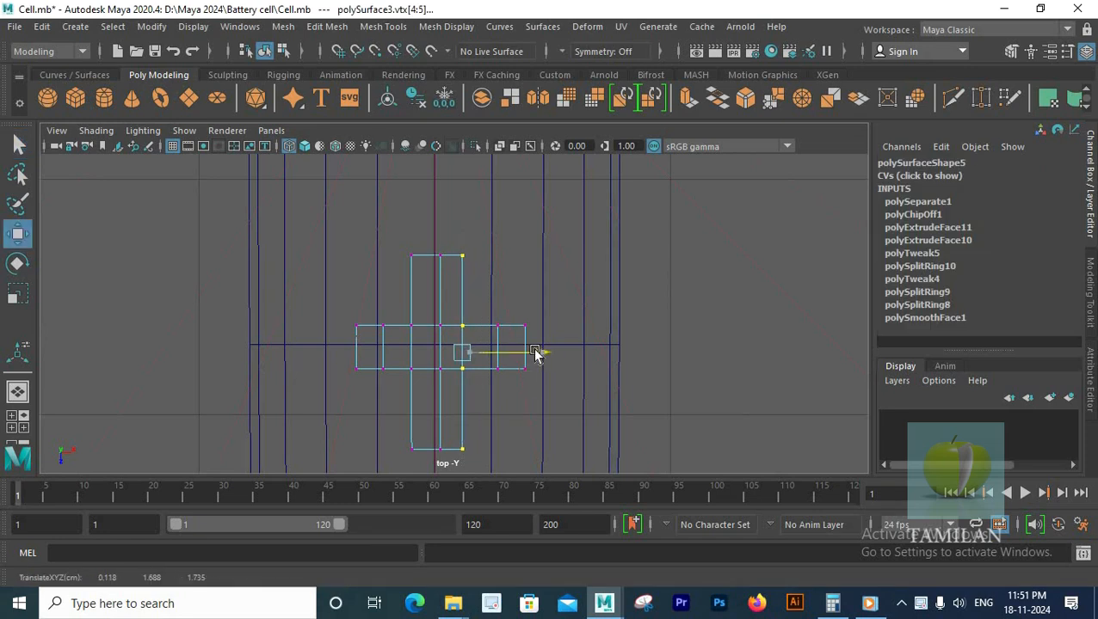
left_click_drag(444, 449, 431, 482)
left_click_drag(484, 345, 491, 341)
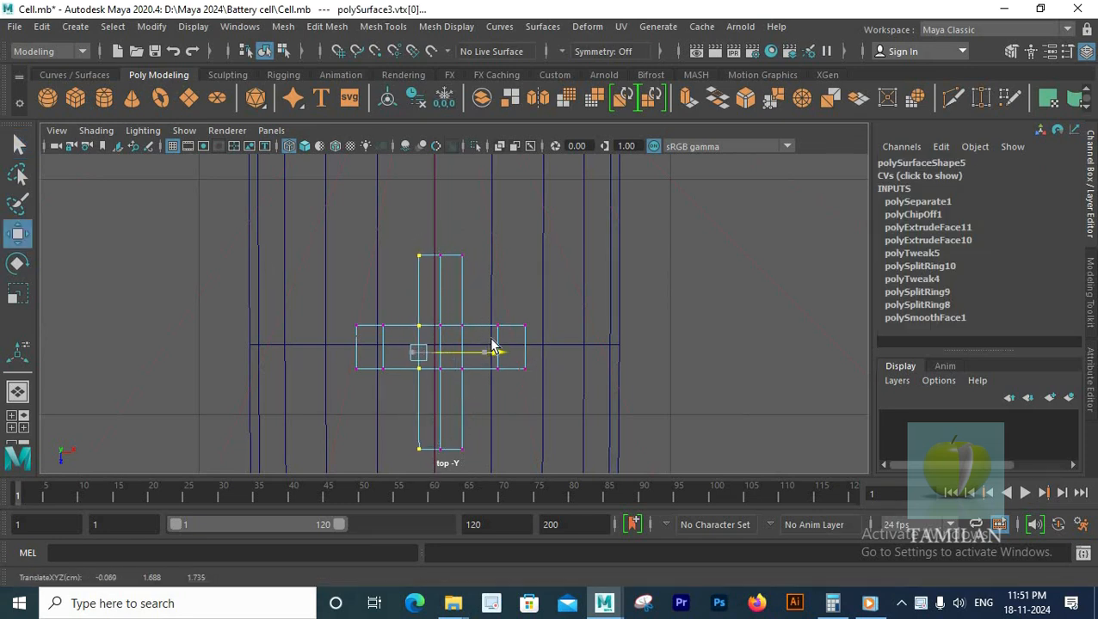
middle_click_drag(520, 301, 555, 242, "alt")
left_click_drag(527, 368, 437, 418)
left_click(476, 420)
key("ctrl+z")
left_click(486, 444)
middle_click_drag(498, 400, 539, 308, "alt")
left_click(533, 265)
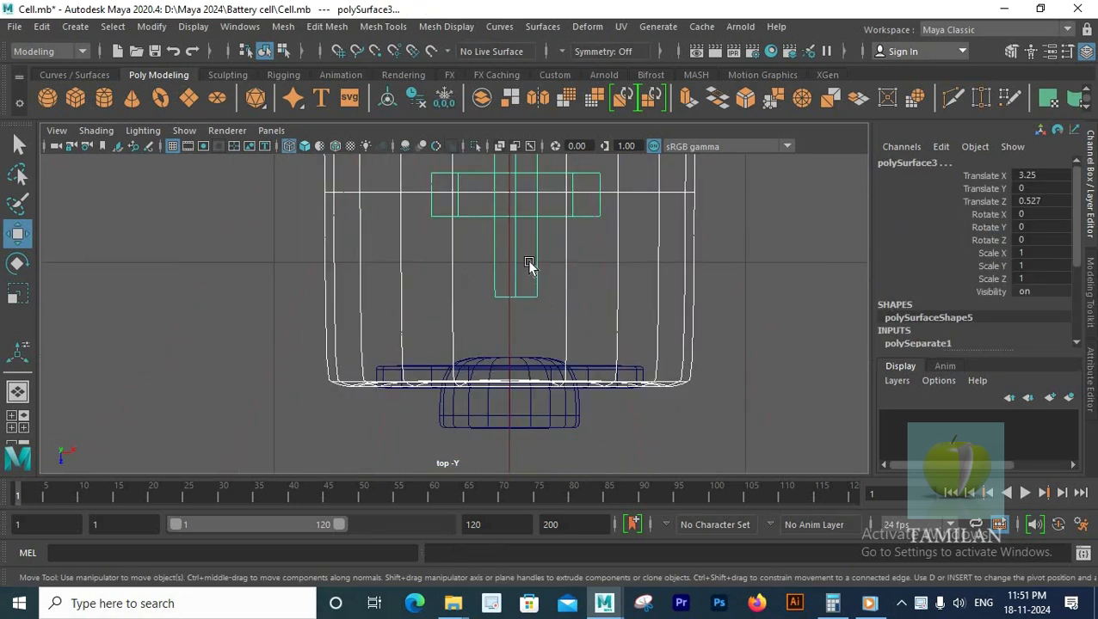
Shorten the plus symbol's lengthwise bar by moving the vertices at both of its ends toward the crossbar
middle_click_drag(530, 265, 549, 321, "alt")
right_click_drag(549, 157, 479, 160)
left_click(516, 430)
key("ctrl+z")
mouse_move(524, 429)
left_mouse_down()
mouse_move(524, 399)
mouse_move(523, 411)
left_mouse_up()
middle_click_drag(510, 323, 508, 390, "alt")
left_click_drag(476, 210, 592, 248)
left_click_drag(524, 306, 528, 324)
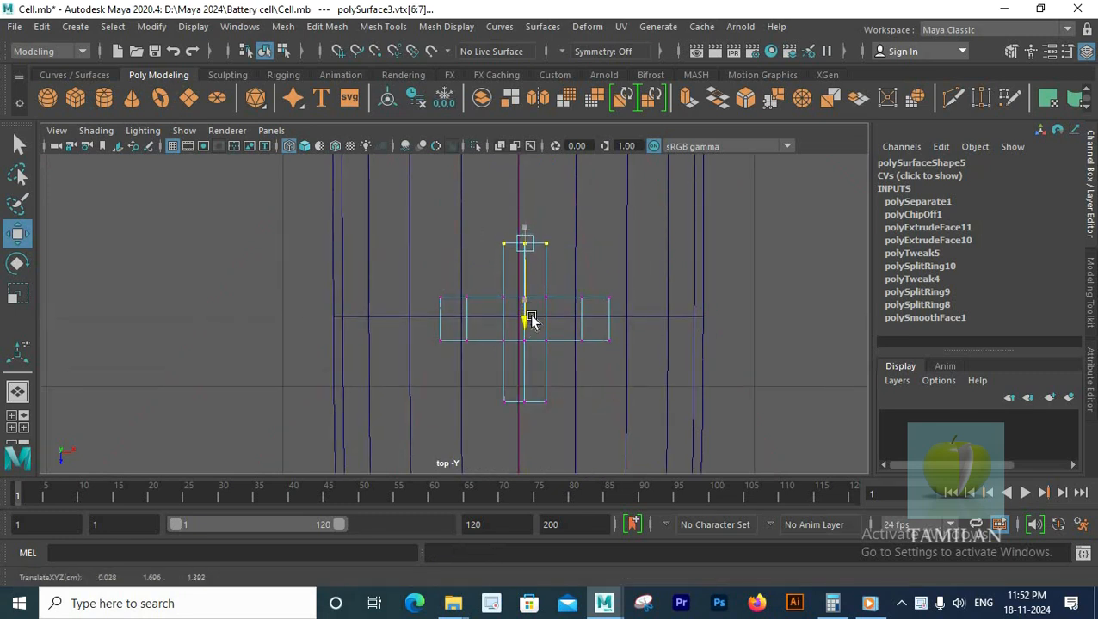
Center the minus symbol's pivot and shift the symbol sideways toward the battery's centreline, to Translate X 3.208
right_click_drag(542, 252, 583, 231)
key("5")
key("6")
scroll(539, 268, "down", 10)
mouse_move(454, 198)
middle_mouse_down("alt")
mouse_move(447, 328)
mouse_move(471, 261)
middle_mouse_up("alt")
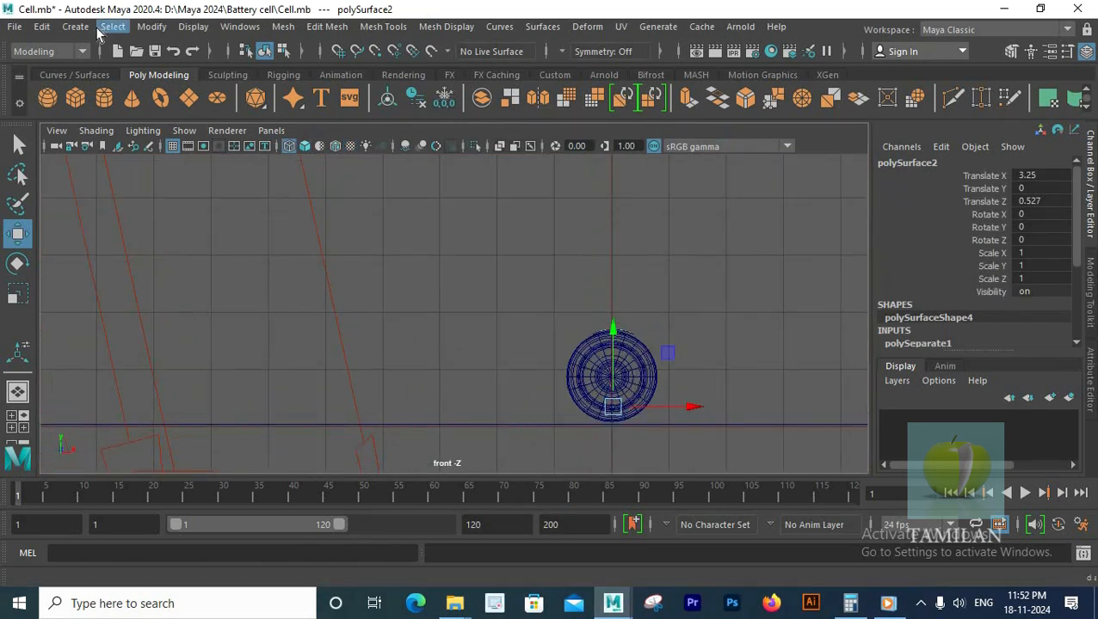
left_click(152, 26)
left_click(172, 142)
scroll(648, 292, "up", 5)
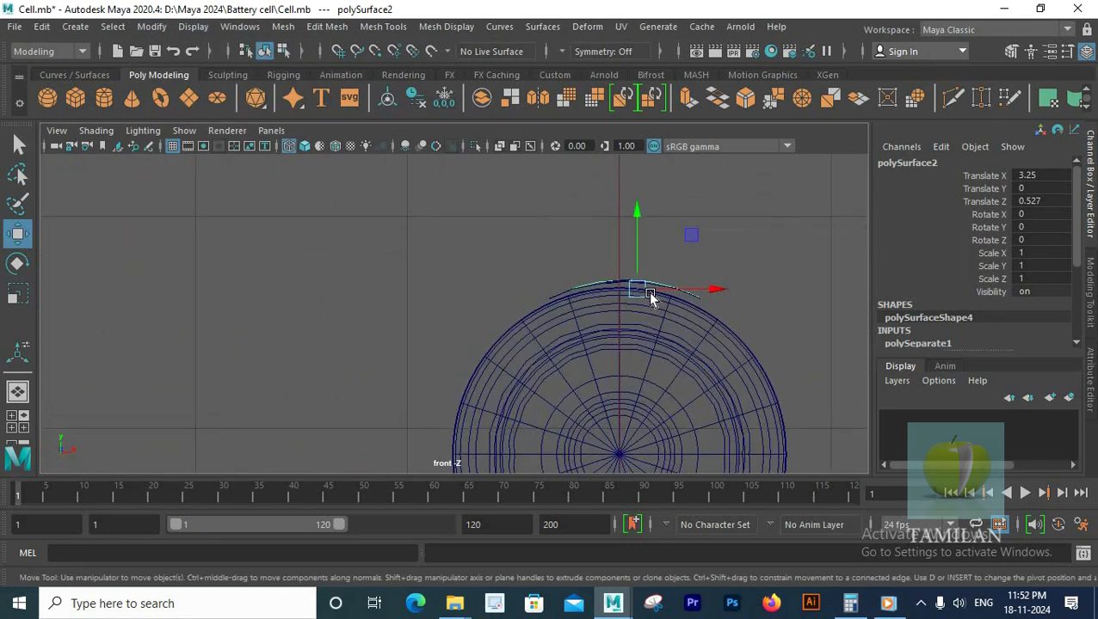
left_click_drag(716, 292, 714, 292)
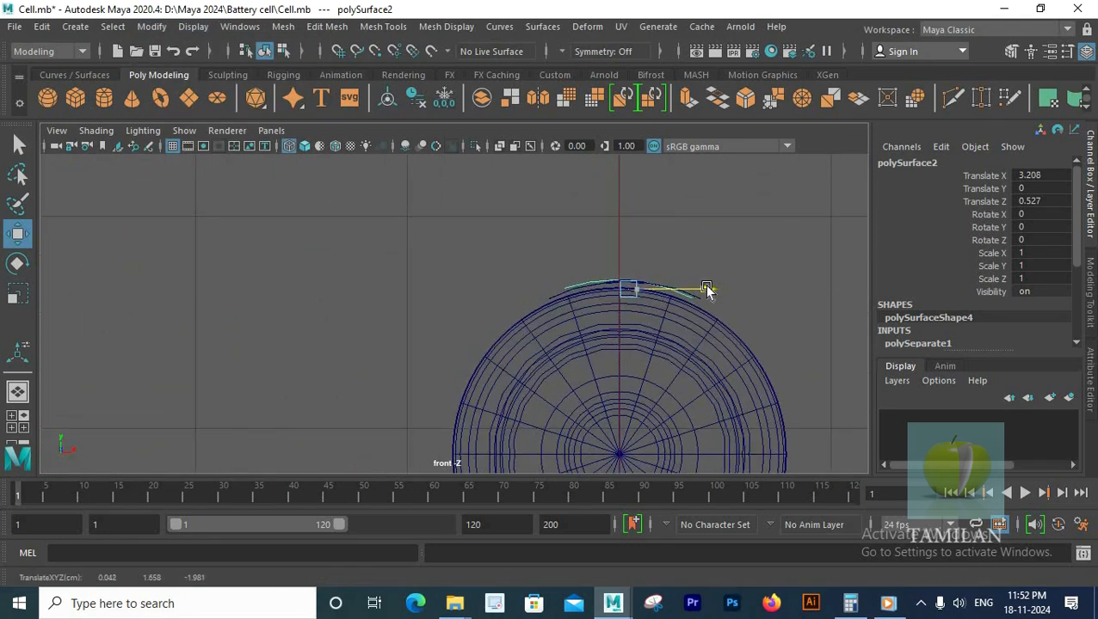
left_click(151, 26)
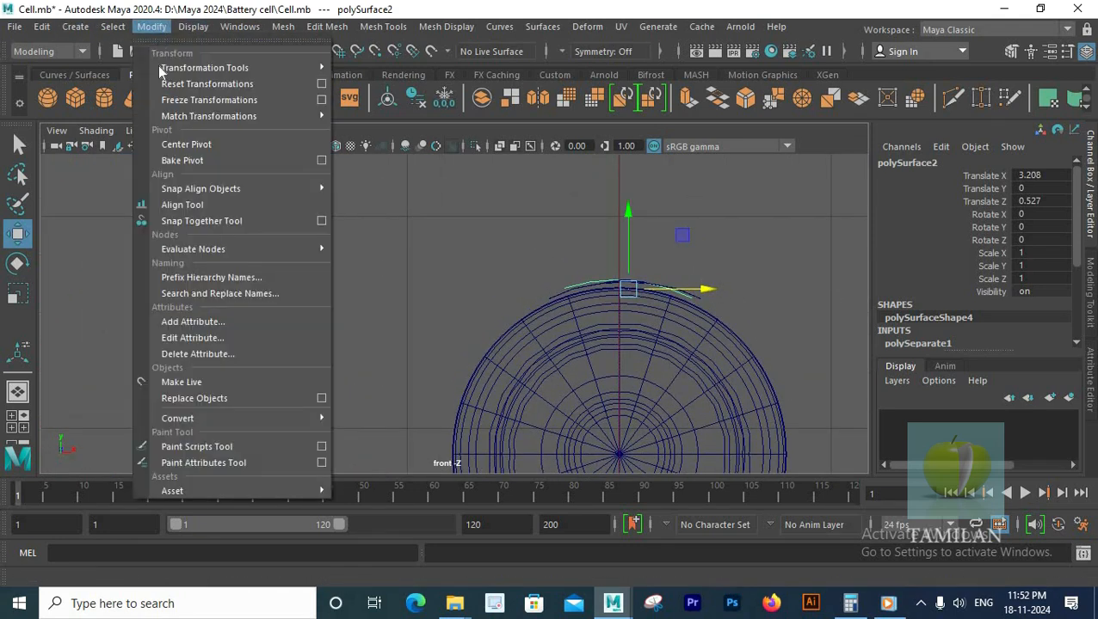
left_click(177, 142)
scroll(498, 252, "up", 5)
left_click_drag(325, 251, 327, 244)
key("ctrl+z")
Examine the minus symbol's placement on the battery in the top and perspective views
key("space")
key("space")
right_click_drag(323, 228, 542, 241, "alt")
middle_click_drag(542, 241, 559, 395, "alt")
right_click_drag(559, 395, 553, 336, "alt")
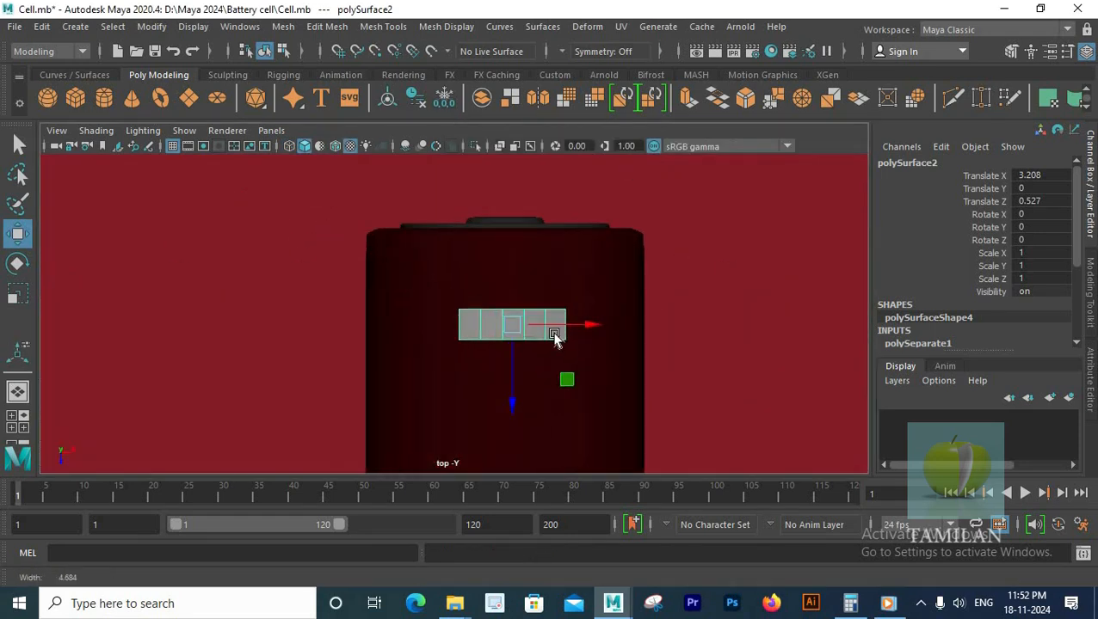
key("space")
key("space")
left_click_drag(627, 297, 675, 331, "alt")
right_click_drag(675, 331, 425, 359, "alt")
left_click_drag(424, 360, 231, 377, "alt")
left_click(443, 355)
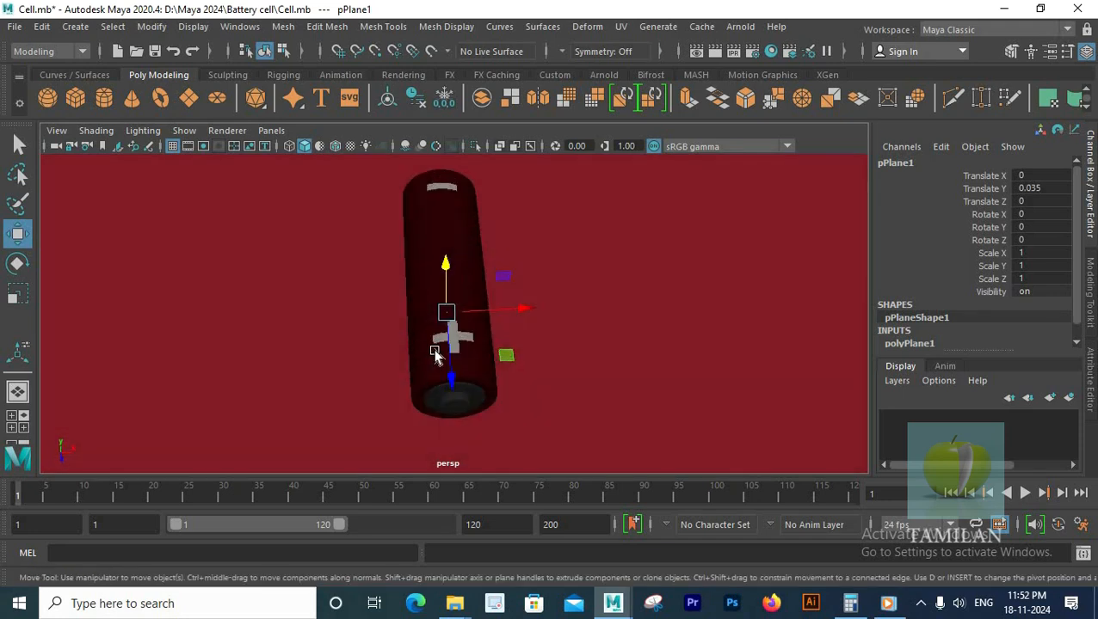
Center the pivot of the plus symbol and frame it in the front view
left_click(469, 333)
scroll(482, 327, "up", 6)
left_click_drag(508, 286, 590, 249, "alt")
left_click(592, 249)
key("space")
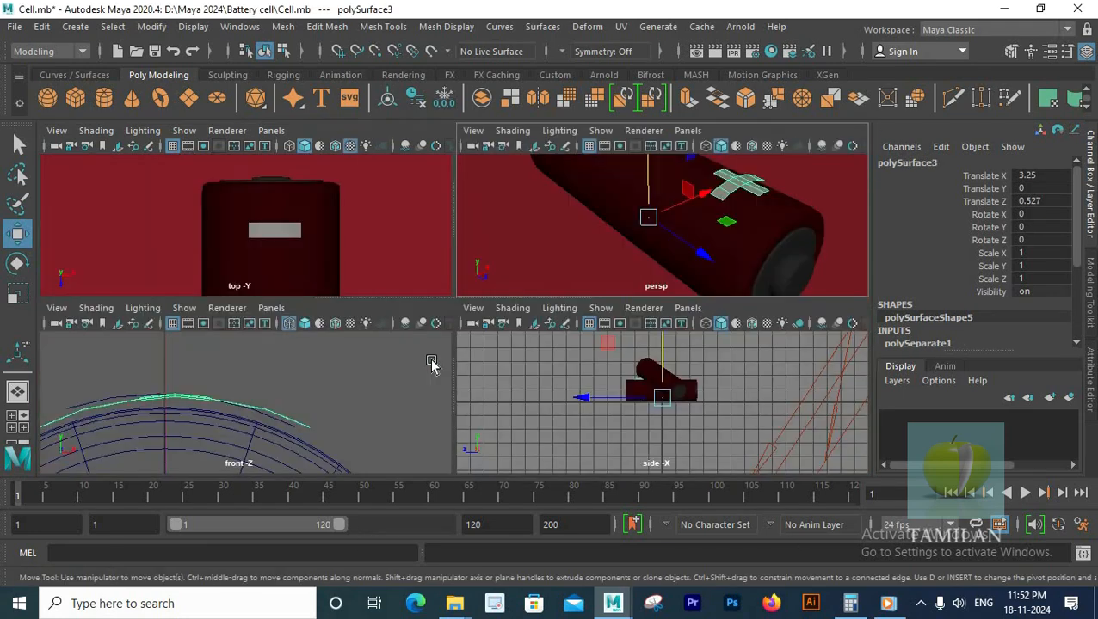
key("space")
scroll(469, 306, "up", 3)
middle_click_drag(473, 310, 665, 283, "alt")
scroll(454, 311, "down", 6)
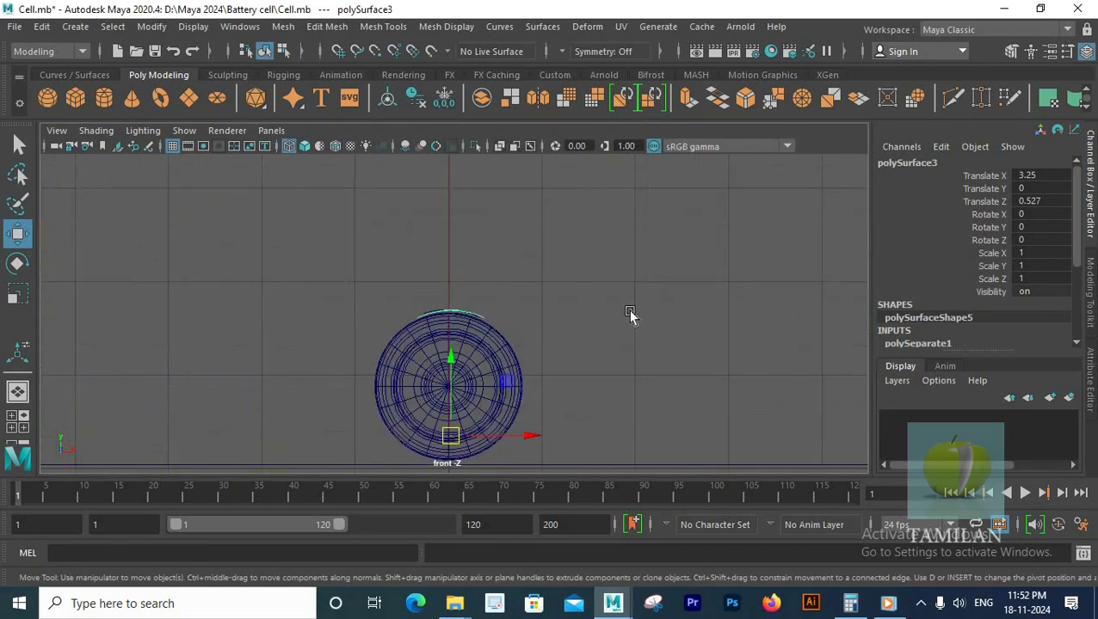
scroll(454, 311, "up", 3)
left_click(151, 25)
left_click(208, 144)
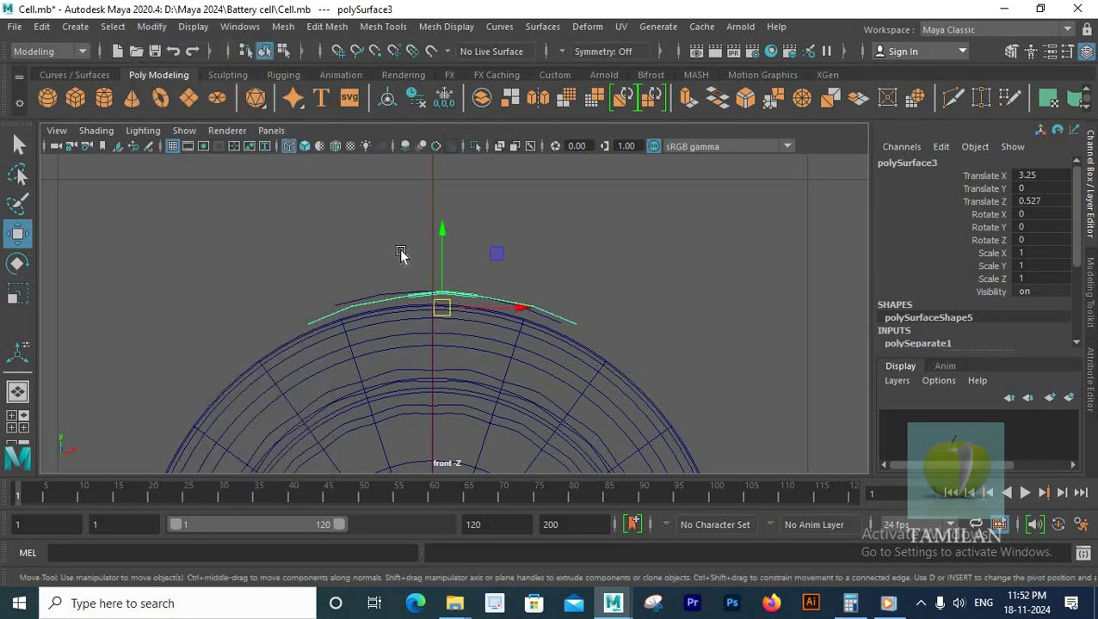
Lower the plus symbol toward the battery's surface and align it with the body's centreline, at about Translate X 3.22
scroll(404, 252, "up", 2)
left_click_drag(443, 226, 436, 237)
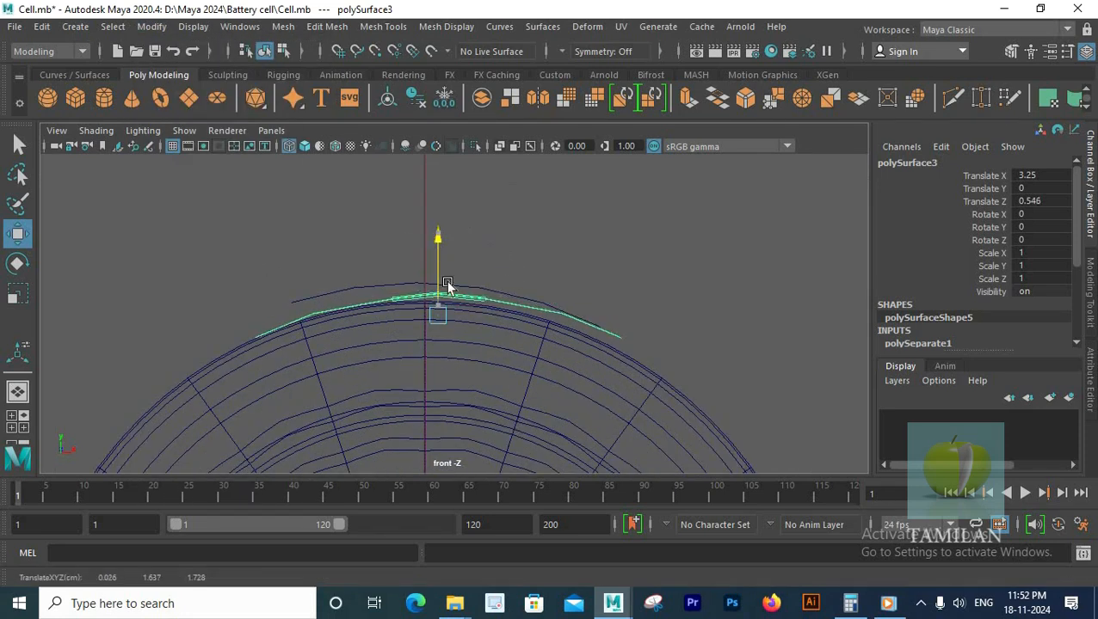
scroll(465, 334, "up", 3)
left_click_drag(502, 318, 484, 318)
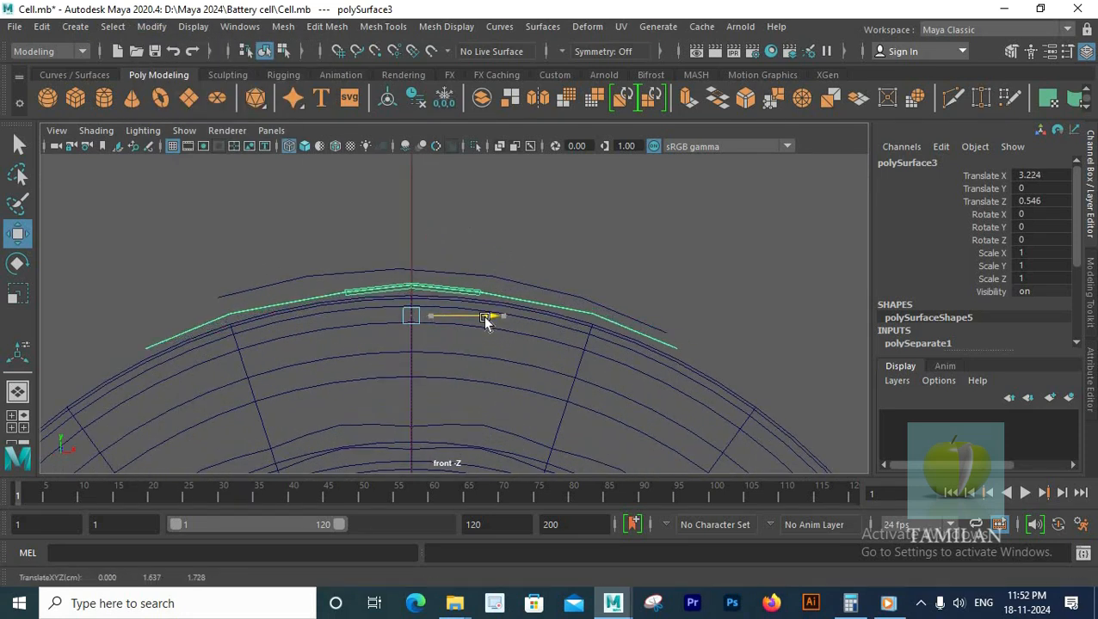
left_click_drag(410, 238, 410, 241)
left_click_drag(464, 270, 463, 268)
left_click(495, 276)
left_click_drag(504, 303, 487, 301)
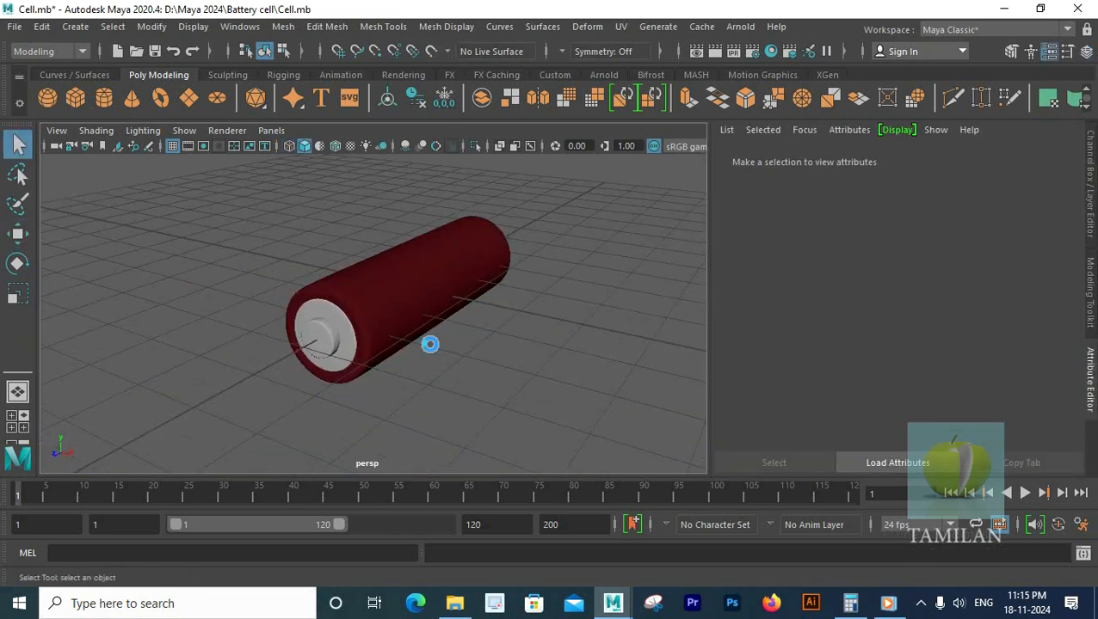
Assign a new aiStandardSurface material to the battery's inner end parts
left_click_drag(254, 392, 390, 339, "alt")
left_click(436, 379)
left_click(401, 354)
right_click_drag(351, 347, 394, 342, "alt")
left_click_drag(394, 343, 420, 319, "alt")
left_click(339, 277)
left_click_drag(321, 320, 391, 345, "alt")
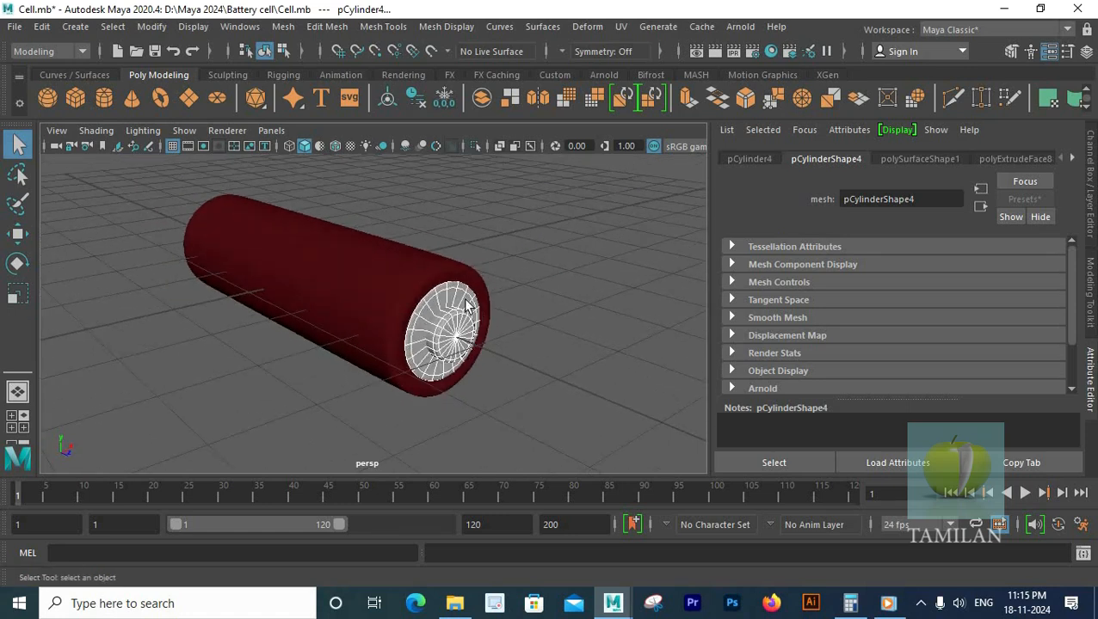
right_click_drag(465, 293, 459, 590)
left_click(473, 573)
left_click(421, 328)
left_click(542, 551)
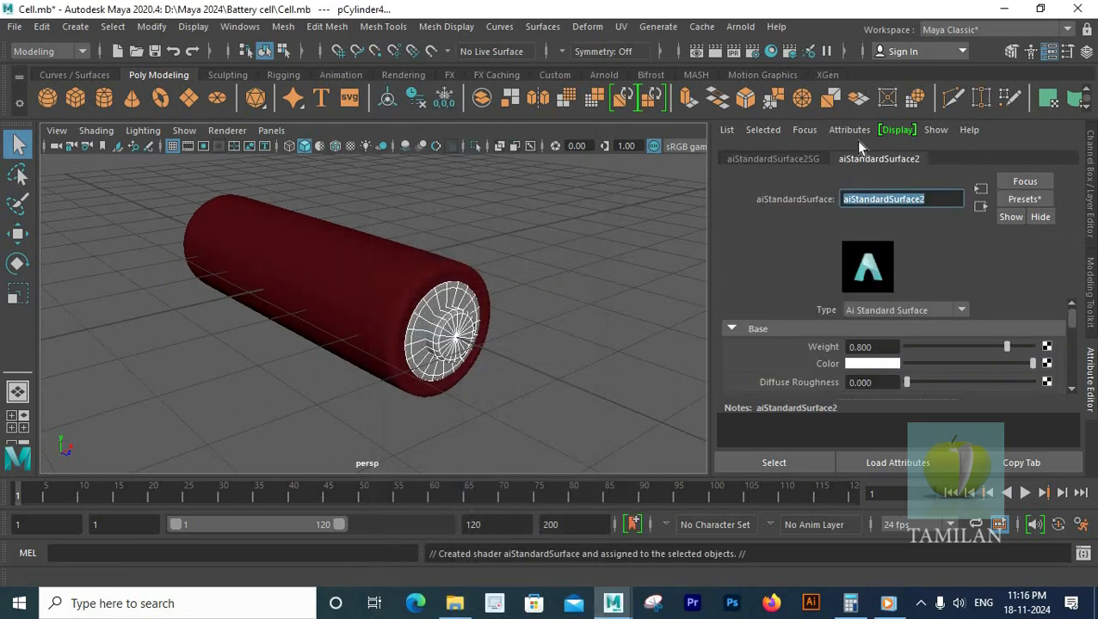
Name the end parts' material "Battery inner side" and blend the Chrome preset into it at 90%
type("Battery ")
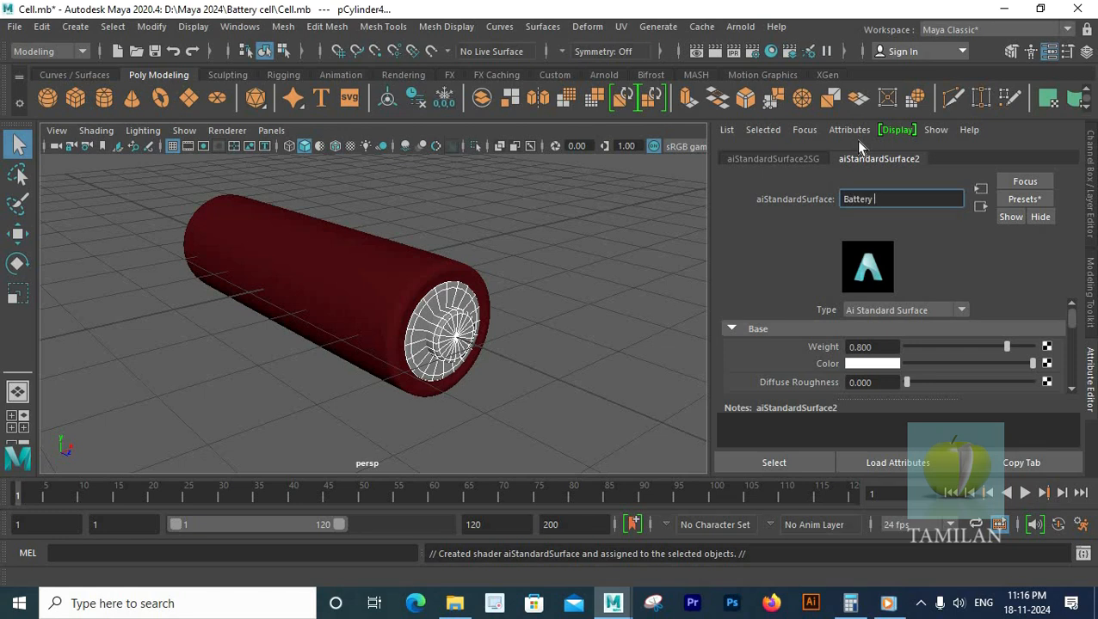
type("inner side")
key("Return")
left_click(1014, 200)
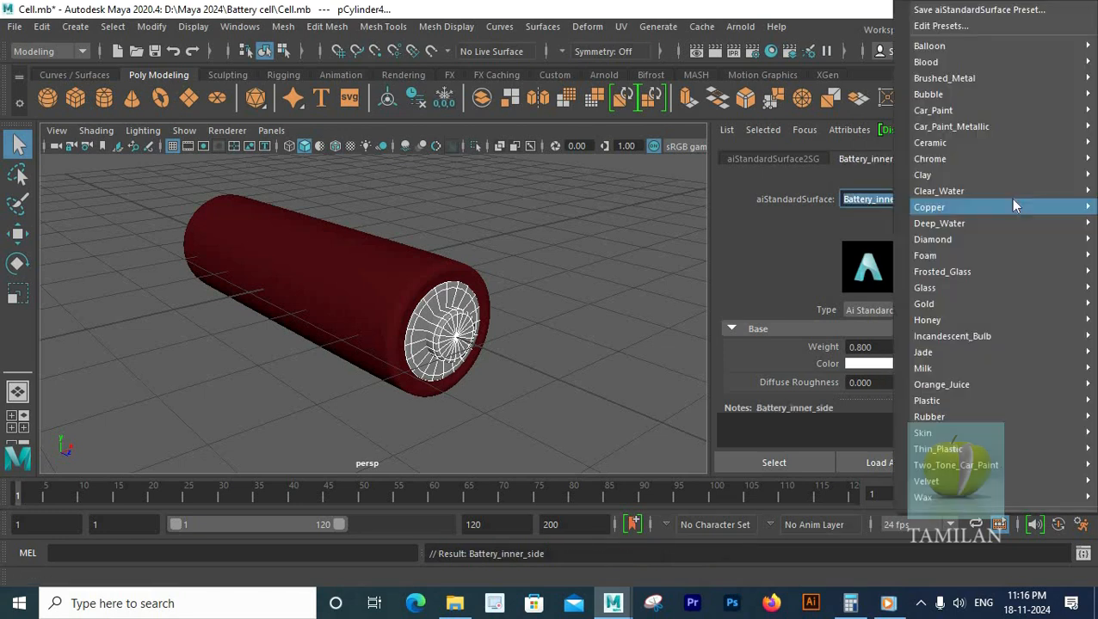
mouse_move(973, 166)
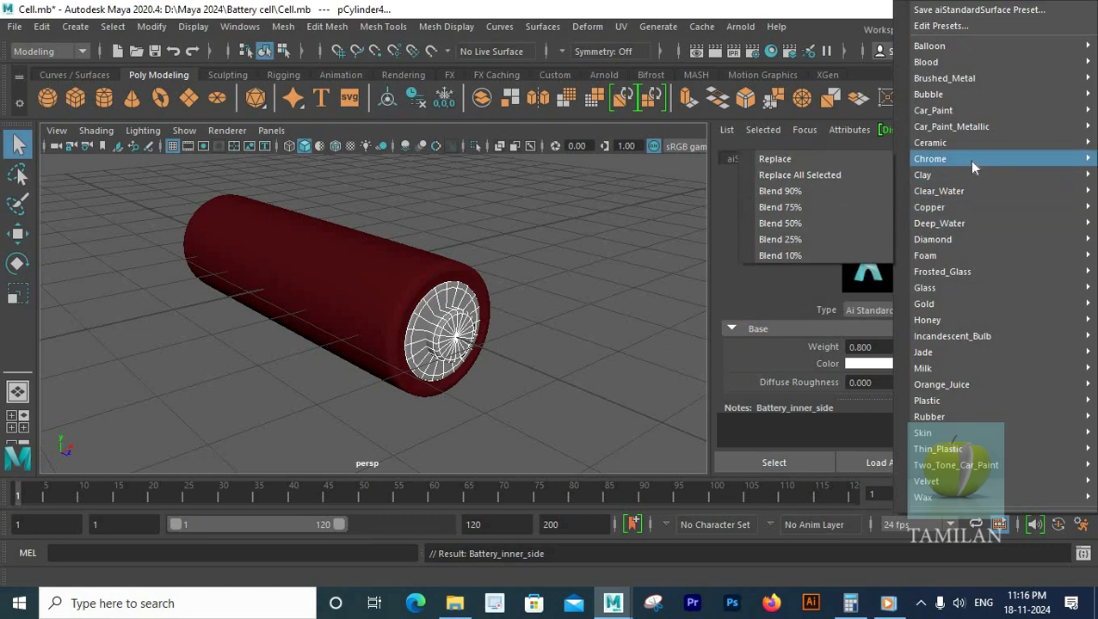
left_click(792, 192)
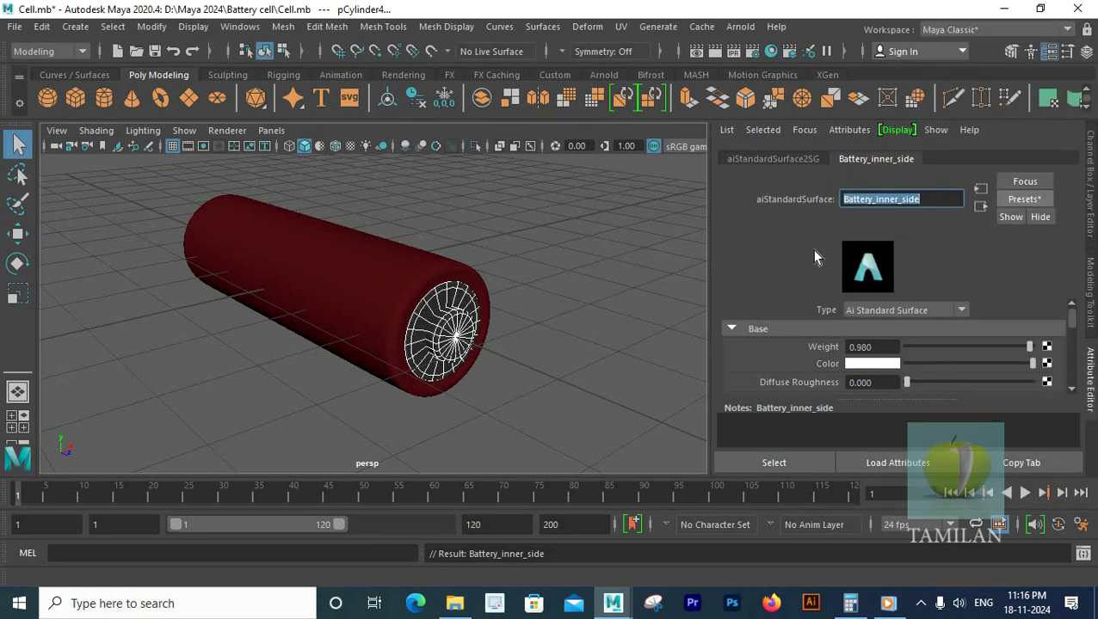
Darken the Battery_inner_side base color to a grey with value about 0.687 and save the scene
left_click(887, 365)
left_click_drag(926, 445, 912, 446)
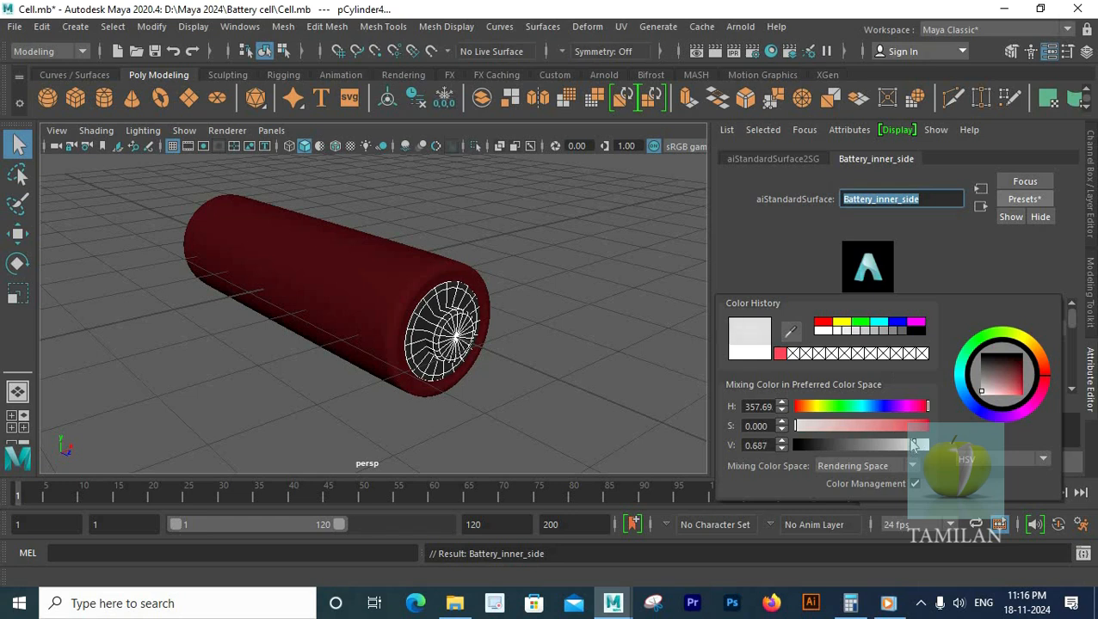
left_click(628, 281)
left_click_drag(471, 311, 520, 353, "alt")
scroll(440, 331, "up", 4)
key("ctrl+s")
In the top view, duplicate the whole battery and move the copy about 2.54 cm along X
scroll(519, 352, "down", 5)
left_click_drag(234, 240, 563, 435)
left_click_drag(307, 265, 280, 238)
scroll(242, 324, "down", 3)
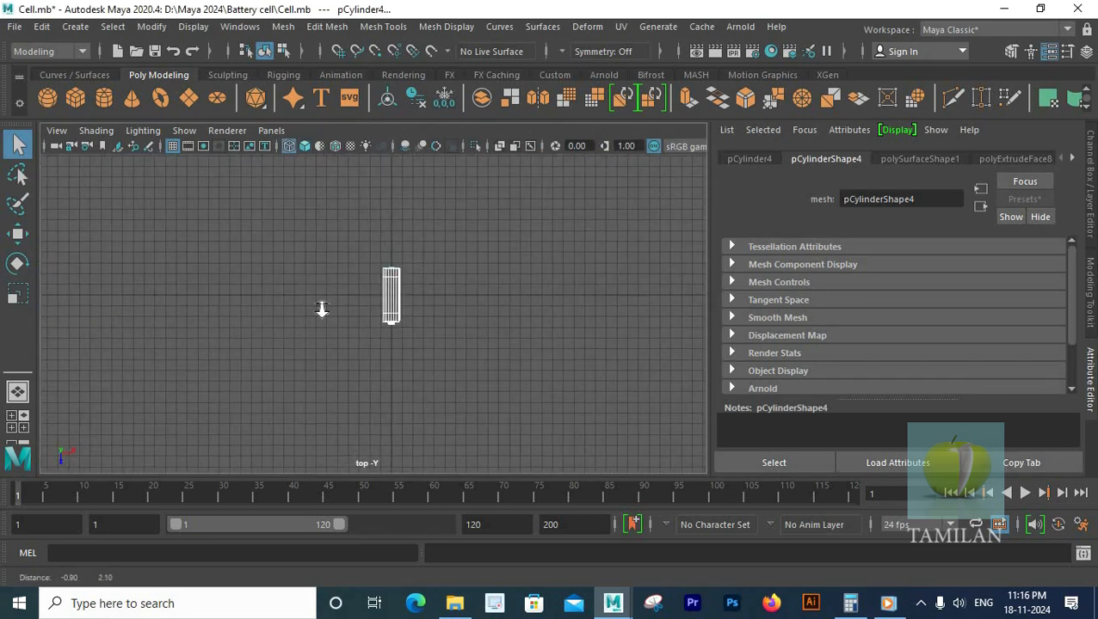
scroll(398, 291, "up", 2)
key("w")
left_click_drag(466, 274, 506, 274)
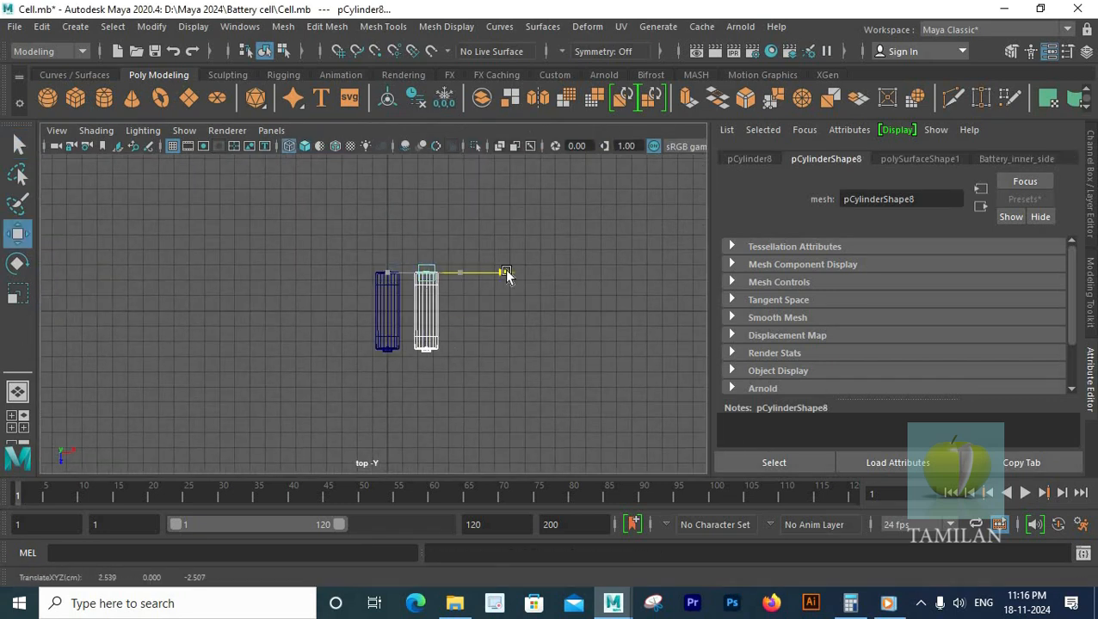
Combine the copied battery's parts into one mesh and turn it end for end with Rotate Y at -180
left_click(482, 97)
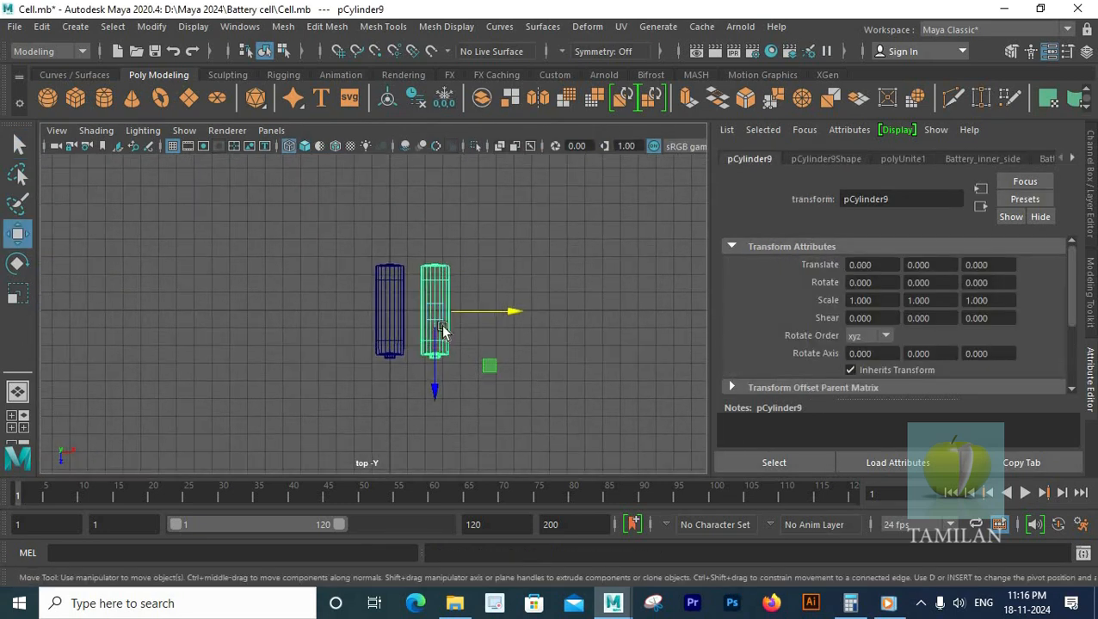
key("e")
left_click(468, 279)
scroll(516, 284, "up", 2)
left_click(525, 284)
left_click_drag(568, 262, 327, 461)
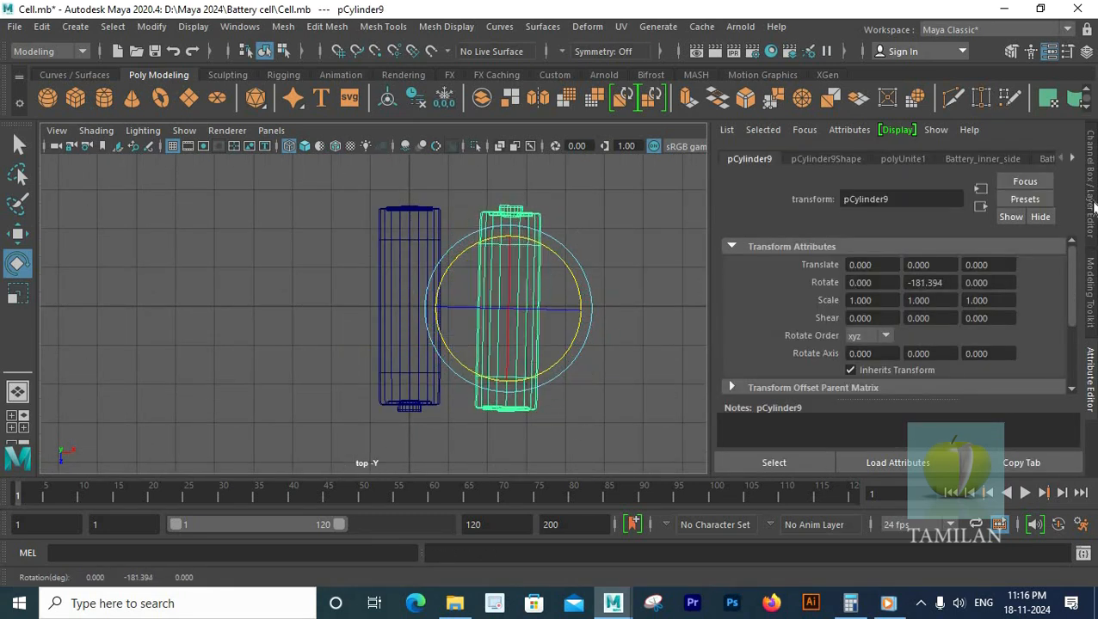
left_click(1085, 52)
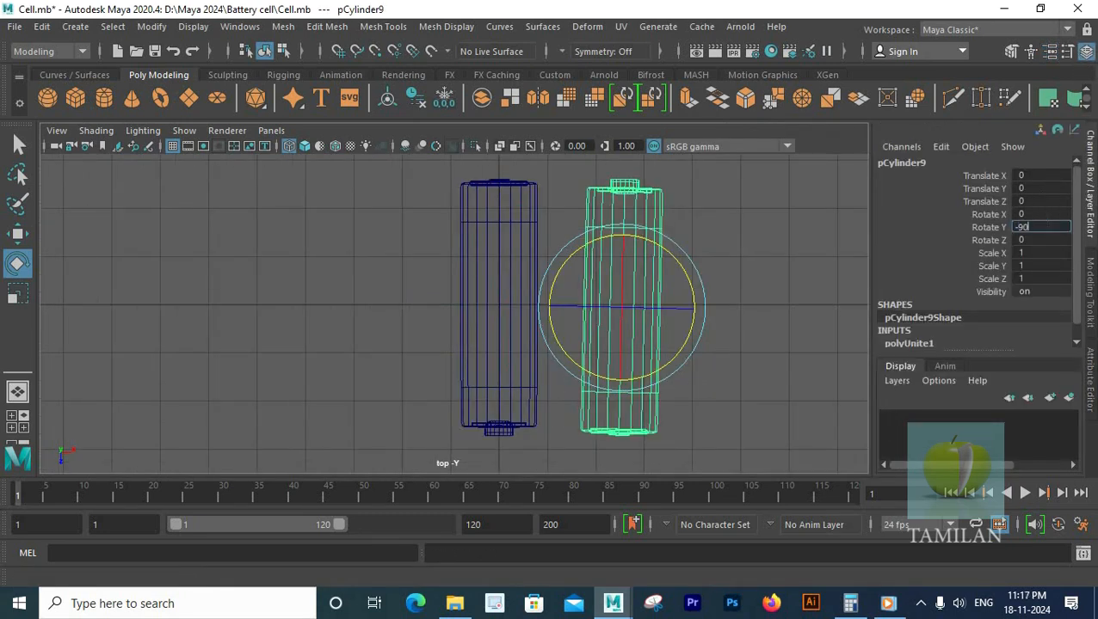
key("Return")
type("-180")
key("Return")
scroll(336, 419, "up", 1)
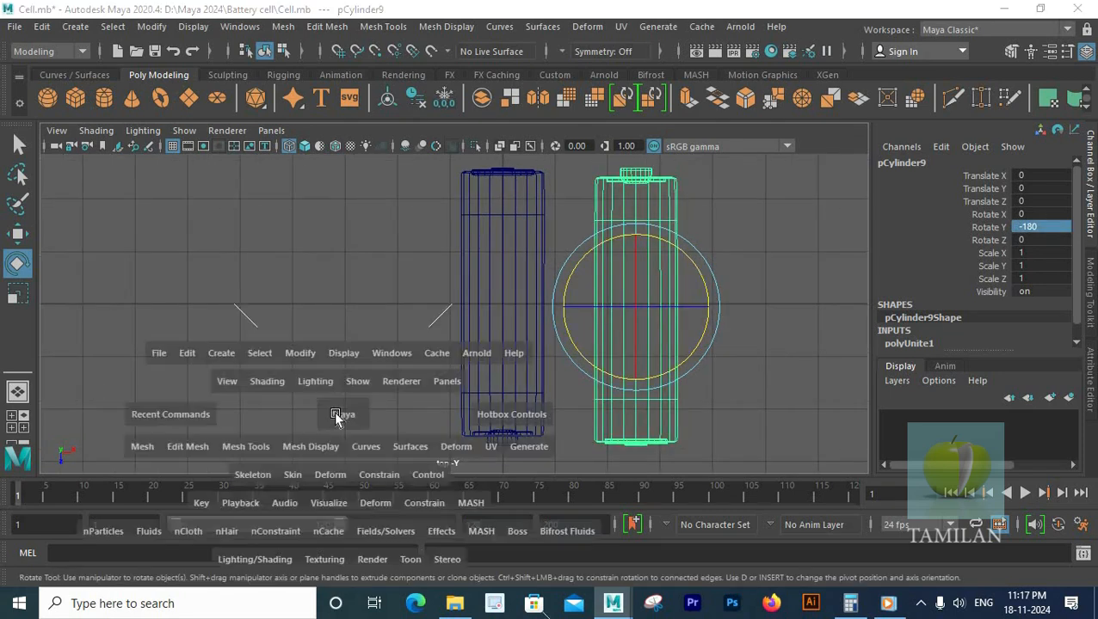
In the front view, place the turned battery level beside the original, at Translate X -0.537 and Translate Y 0.814
key("space")
key("space")
key("w")
scroll(516, 249, "up", 3)
left_click_drag(626, 237, 682, 288)
left_click_drag(699, 276, 666, 275)
scroll(465, 274, "up", 5)
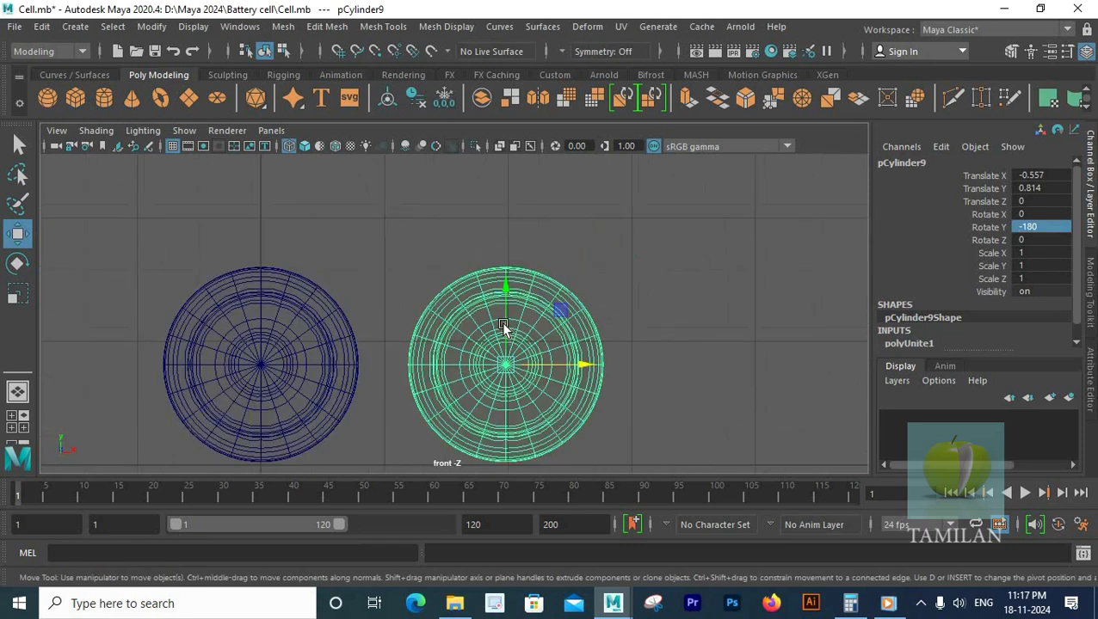
middle_click_drag(508, 335, 563, 230, "alt")
left_click_drag(639, 258, 640, 259)
Duplicate the turned battery, move the new copy to Translate X 1.598 and stand it upright with Rotate X at -90
key("space")
key("space")
scroll(487, 294, "down", 4)
key("space")
key("space")
left_click(628, 277)
left_click(568, 288)
key("space")
key("space")
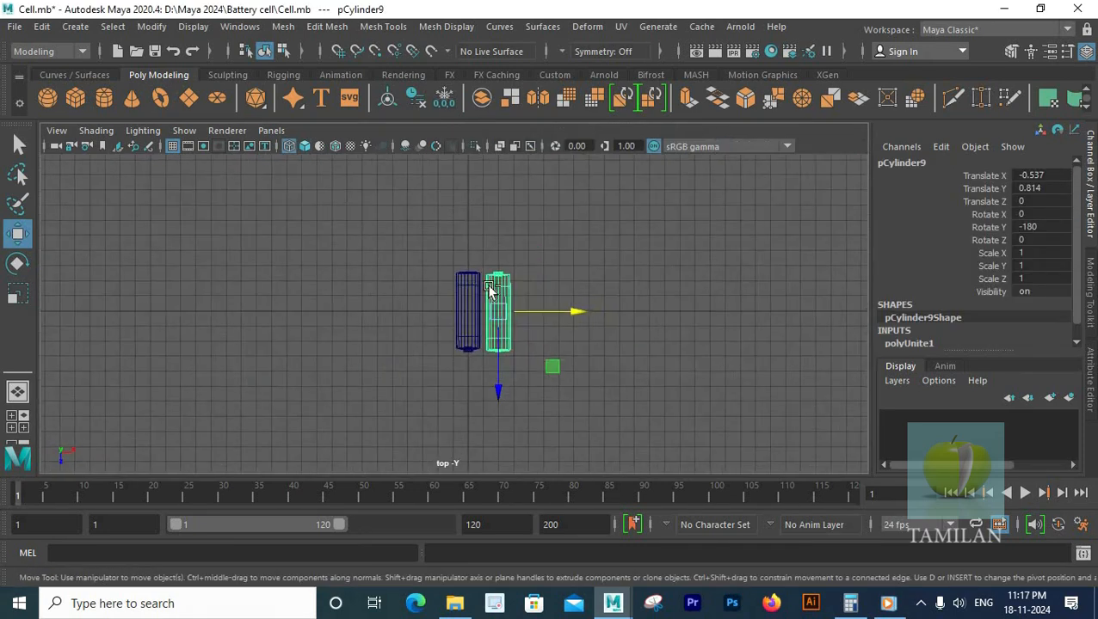
key("ctrl+d")
left_click_drag(575, 311, 609, 308)
key("e")
left_click_drag(533, 303, 529, 367)
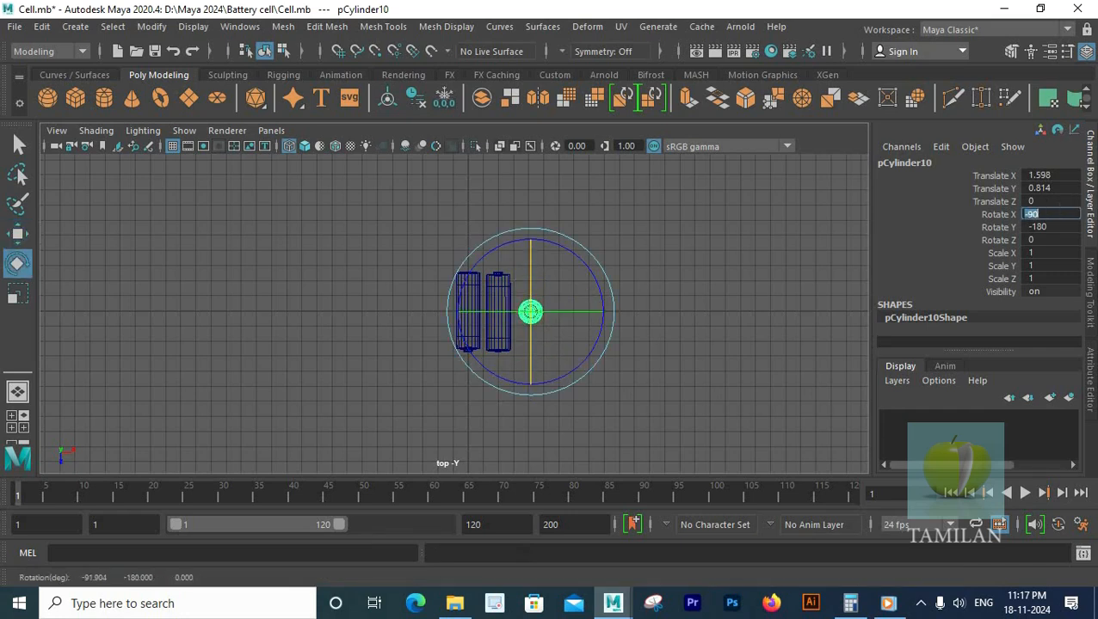
In the front view, raise the upright battery to Translate Y 2.66
key("space")
key("space")
key("w")
scroll(680, 262, "up", 5)
left_click_drag(628, 199, 635, 104)
key("space")
key("space")
key("space")
key("space")
right_click_drag(641, 243, 581, 302, "alt")
left_click_drag(581, 303, 520, 294, "alt")
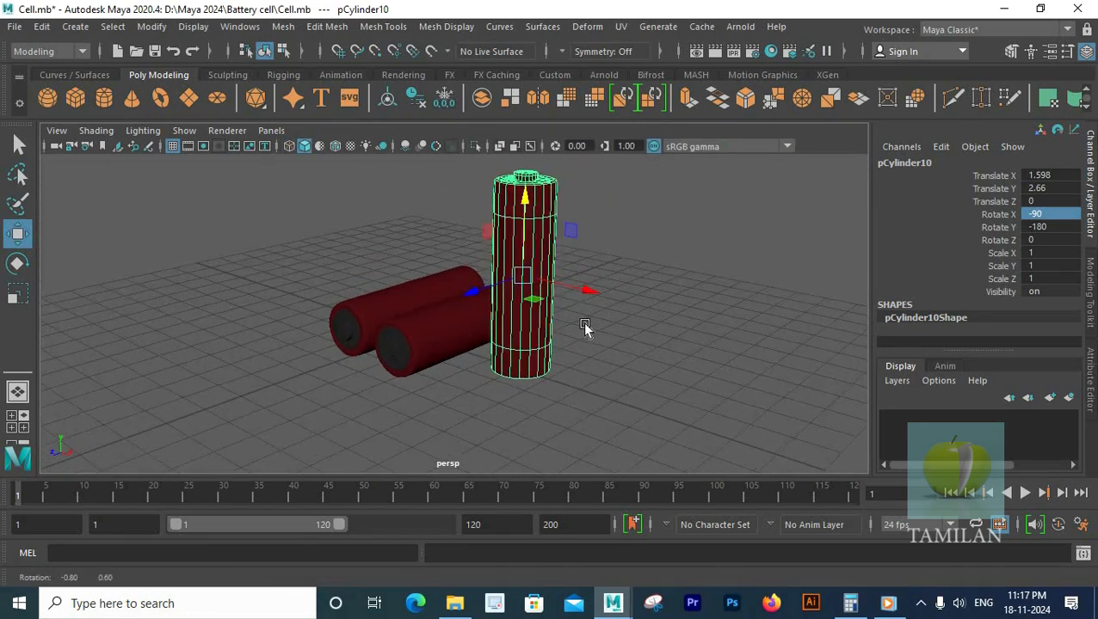
In the top view, tilt and turn the upright battery to Rotate X -136.705, Rotate Y -226.981 and Rotate Z 34.562
key("space")
key("space")
key("e")
left_click_drag(578, 329, 612, 279)
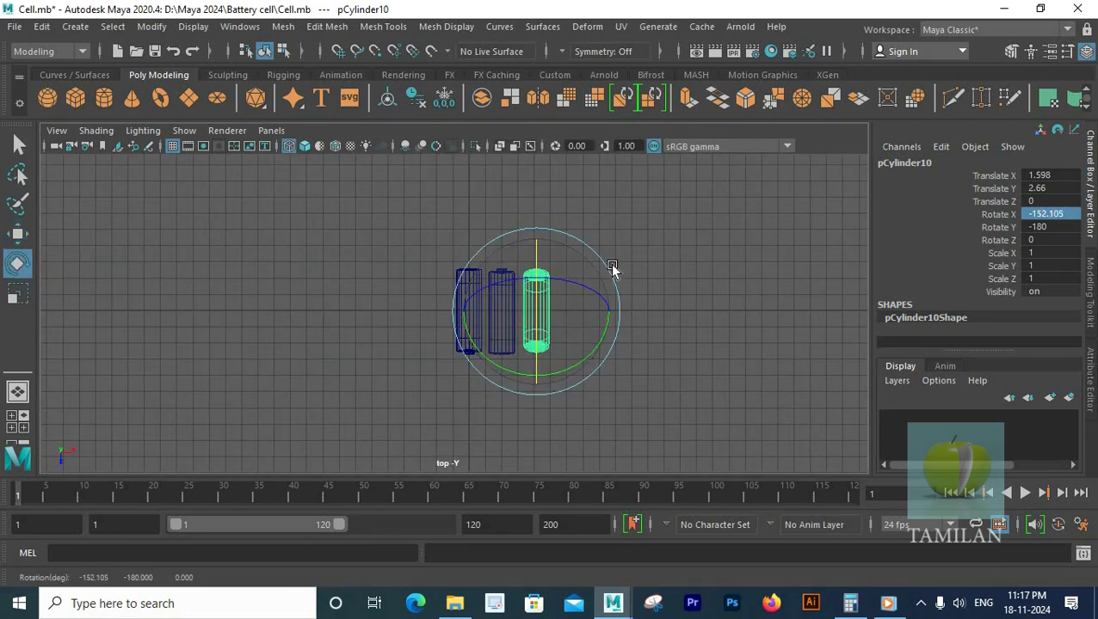
left_click(629, 263)
key("ctrl+z")
scroll(633, 293, "up", 3)
left_click_drag(643, 350, 584, 381)
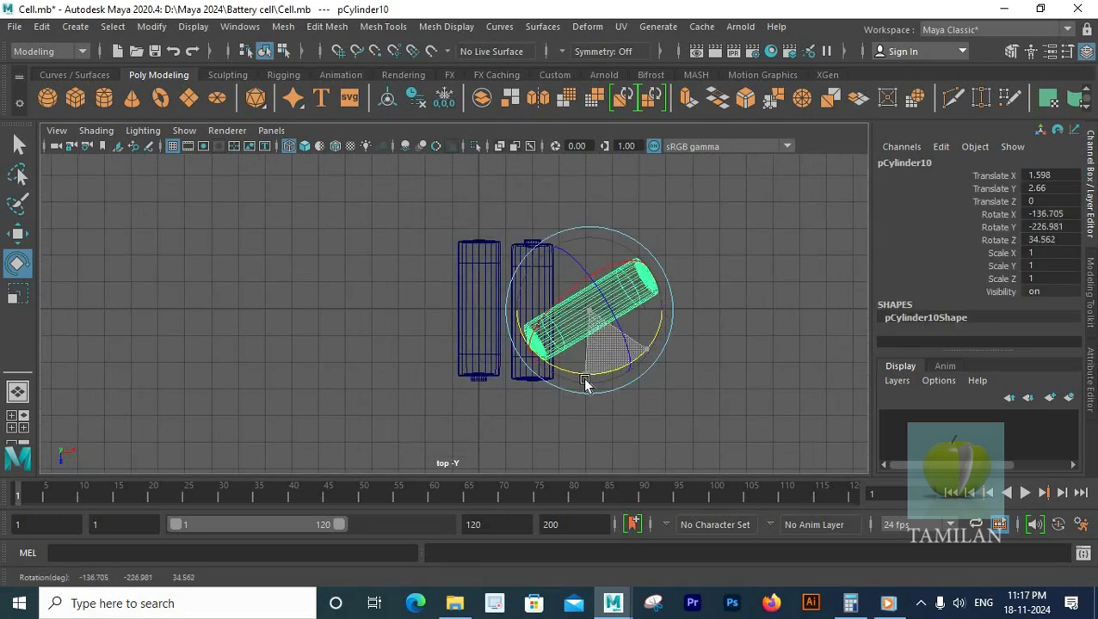
In the front view, lower the tilted battery to Translate Y 1.991
key("space")
key("space")
middle_click_drag(619, 166, 532, 296, "alt")
key("w")
left_click_drag(536, 228, 560, 263)
key("e")
left_click(605, 311)
key("ctrl+z")
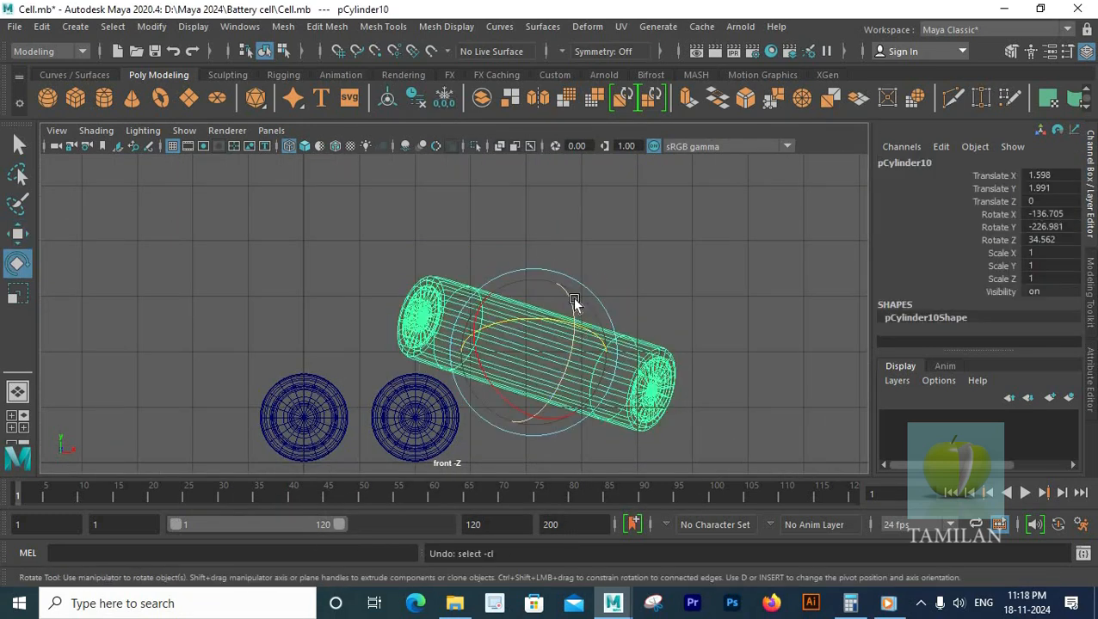
Adjust the tilted battery to Rotate Z 30.113 and lower it to Translate Y 1.672 so it leans on its neighbour
left_click_drag(580, 303, 608, 297)
key("w")
mouse_move(534, 274)
left_mouse_down()
mouse_move(533, 289)
mouse_move(589, 310)
mouse_move(530, 294)
left_mouse_up()
key("e")
left_click(575, 303)
key("ctrl+z")
key("ctrl+z")
key("ctrl+z")
key("w")
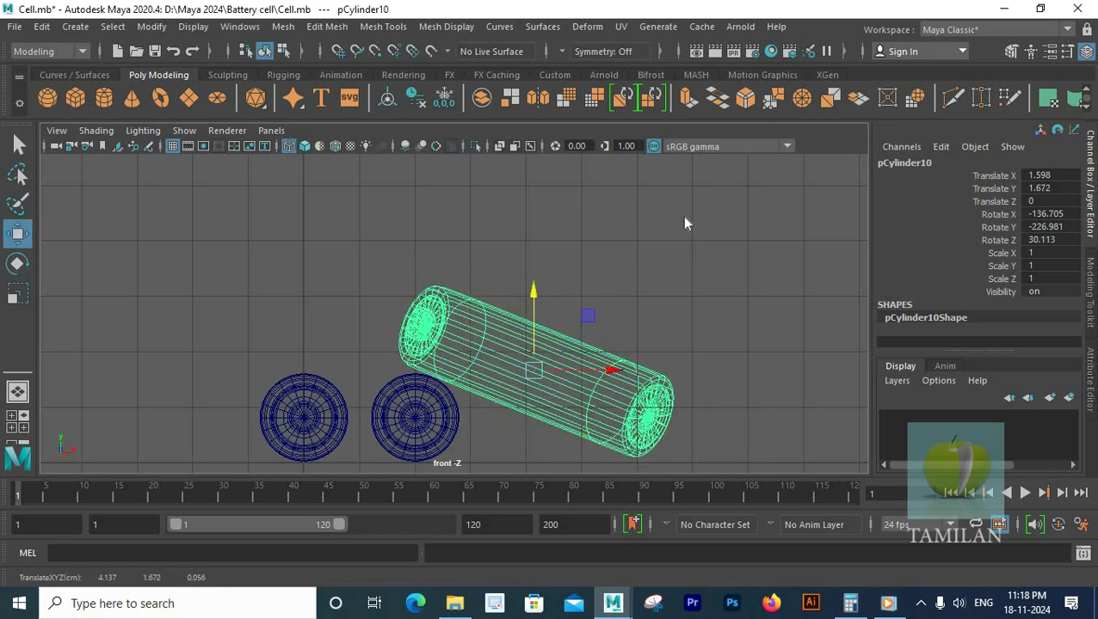
Deselect the leaning battery in the perspective view and save the scene
key("space")
key("space")
left_click_drag(732, 366, 595, 362, "alt")
left_click(645, 407)
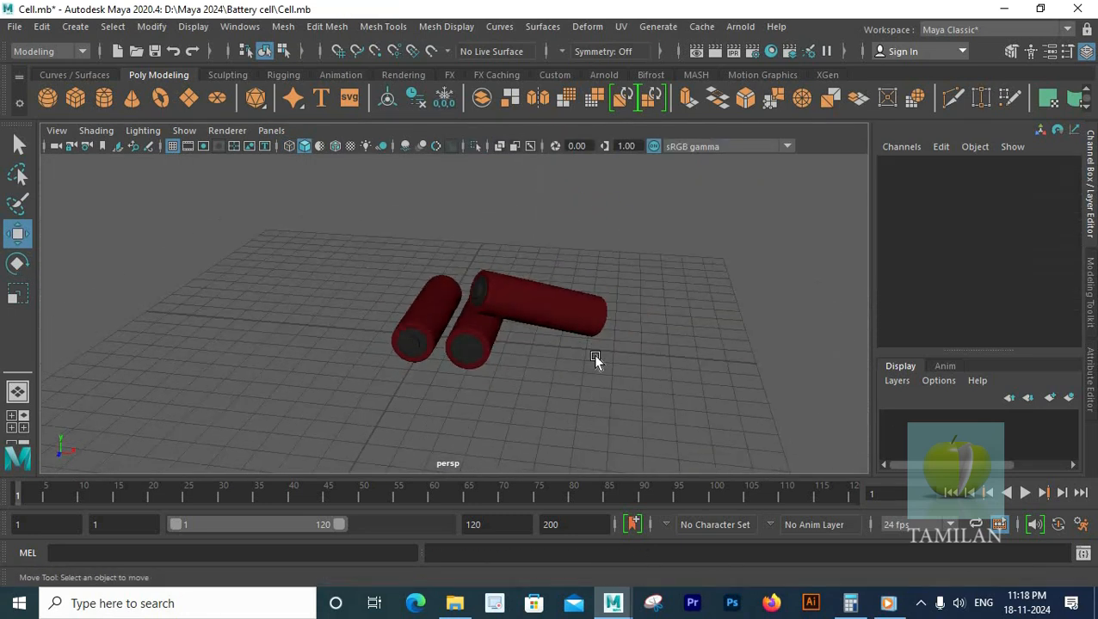
key("ctrl+s")
scroll(363, 339, "down", 4)
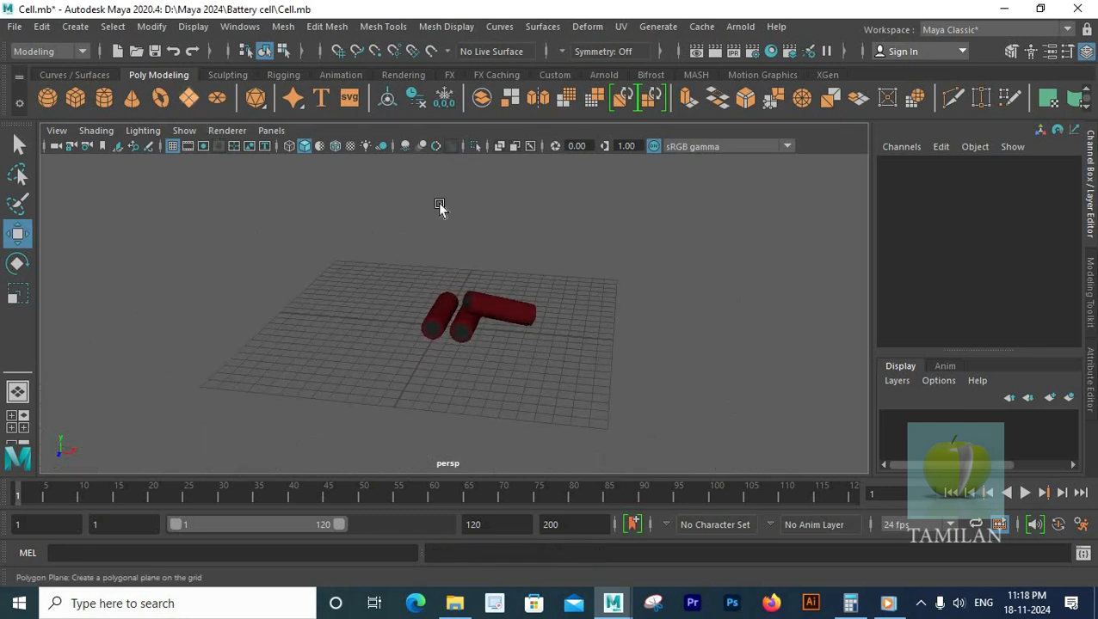
Create a polygon plane with a width of 500 and one subdivision in both width and height
left_click(307, 176)
scroll(1027, 309, "down", 3)
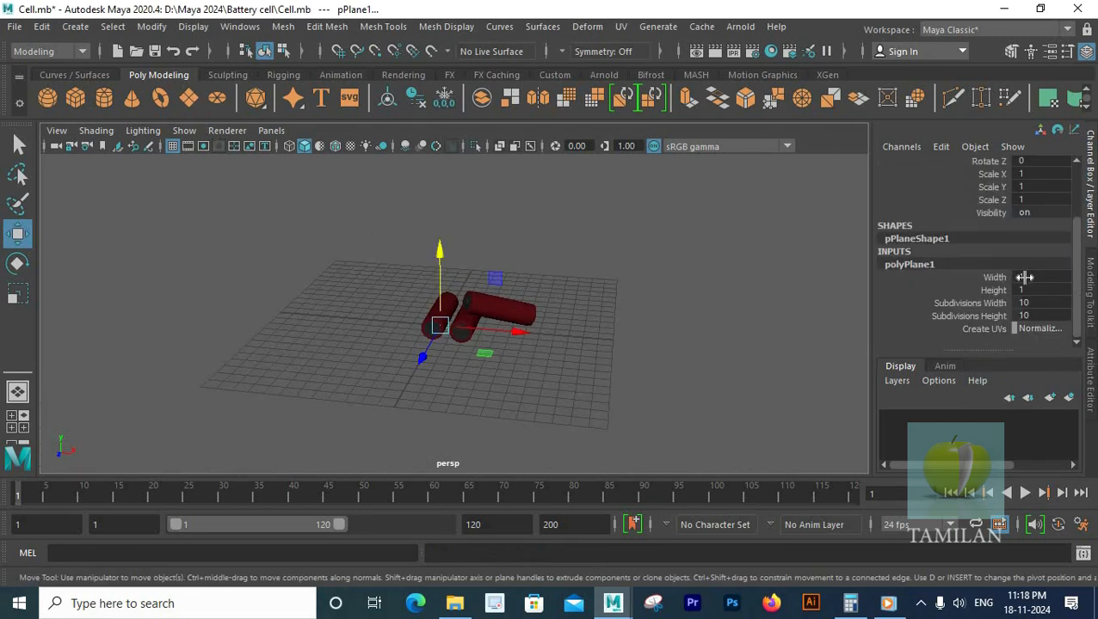
type("500")
key("Tab")
key("Tab")
type("1")
key("Tab")
type("1")
key("Return")
Assign a new aiStandardSurface material to the plane and rename the material Floor
scroll(624, 204, "down", 6)
right_click_drag(622, 158, 652, 573)
left_click(406, 329)
left_click(540, 554)
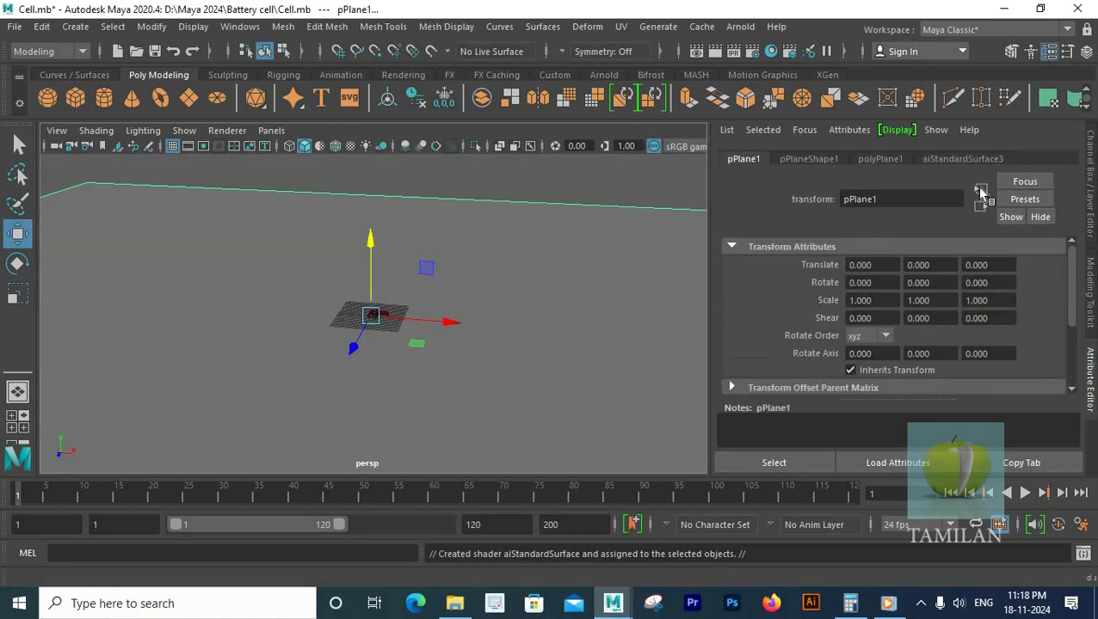
double_click(899, 198)
type("Floor")
key("Return")
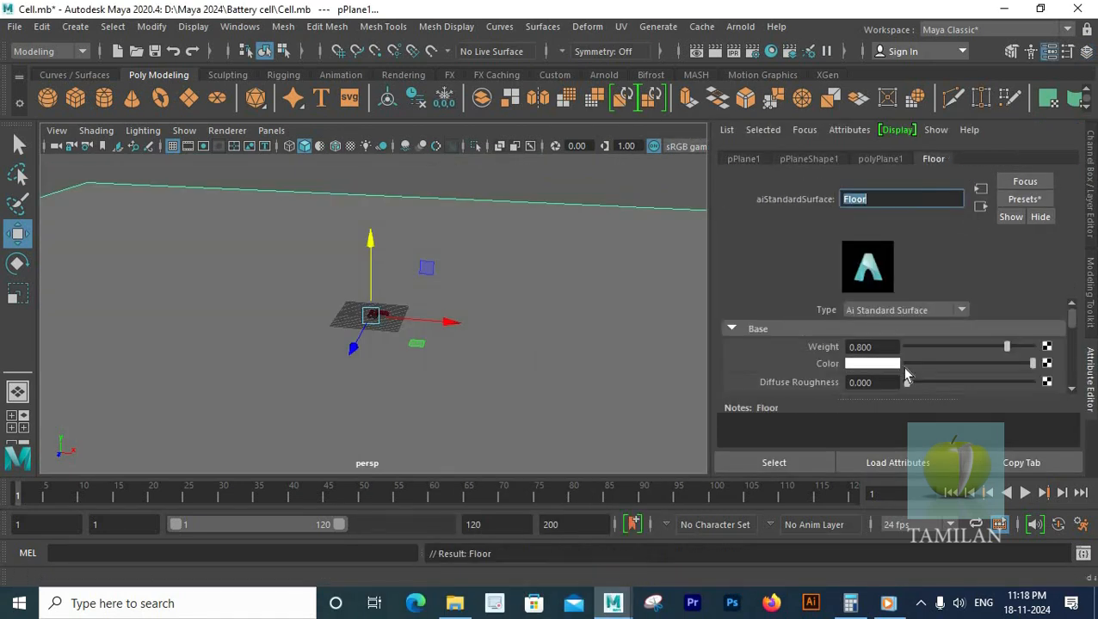
Darken the Floor material's base colour to grey and save the scene
left_click(879, 367)
left_click(900, 446)
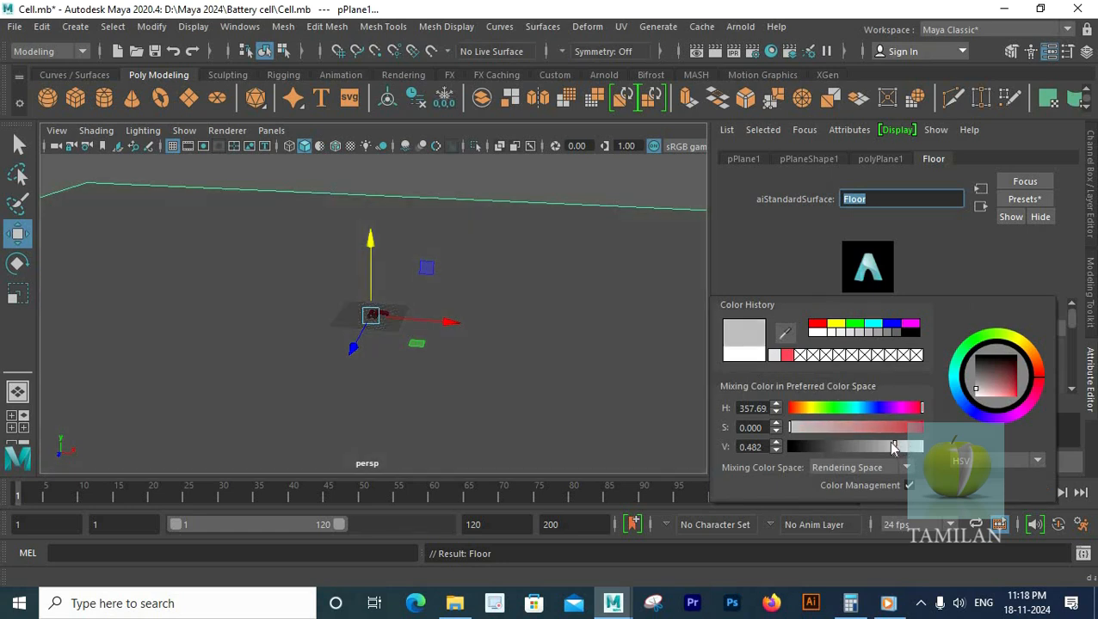
left_click(530, 274)
key("ctrl+s")
Add an Arnold skydome light with an intensity of 0.7 and a resolution of 4000
left_click(740, 26)
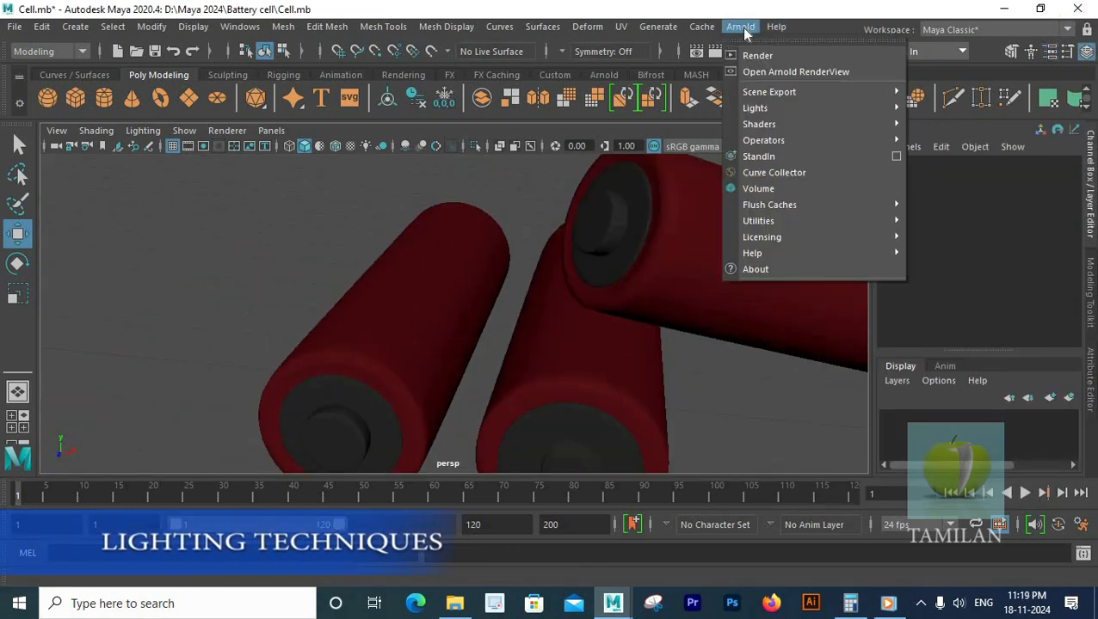
mouse_move(895, 107)
left_click(953, 124)
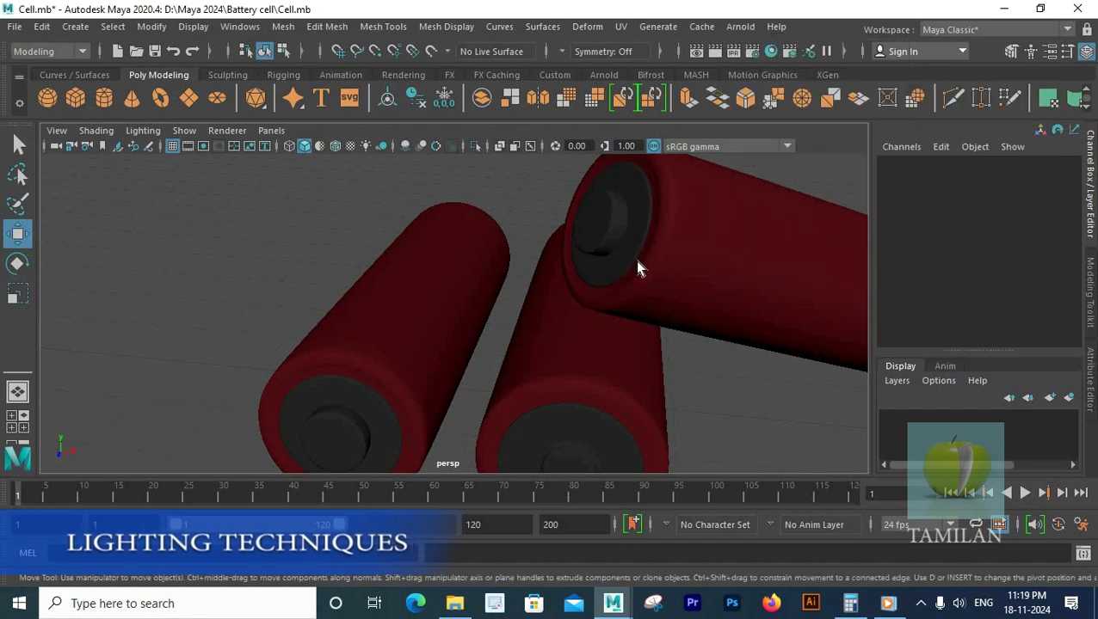
key("f")
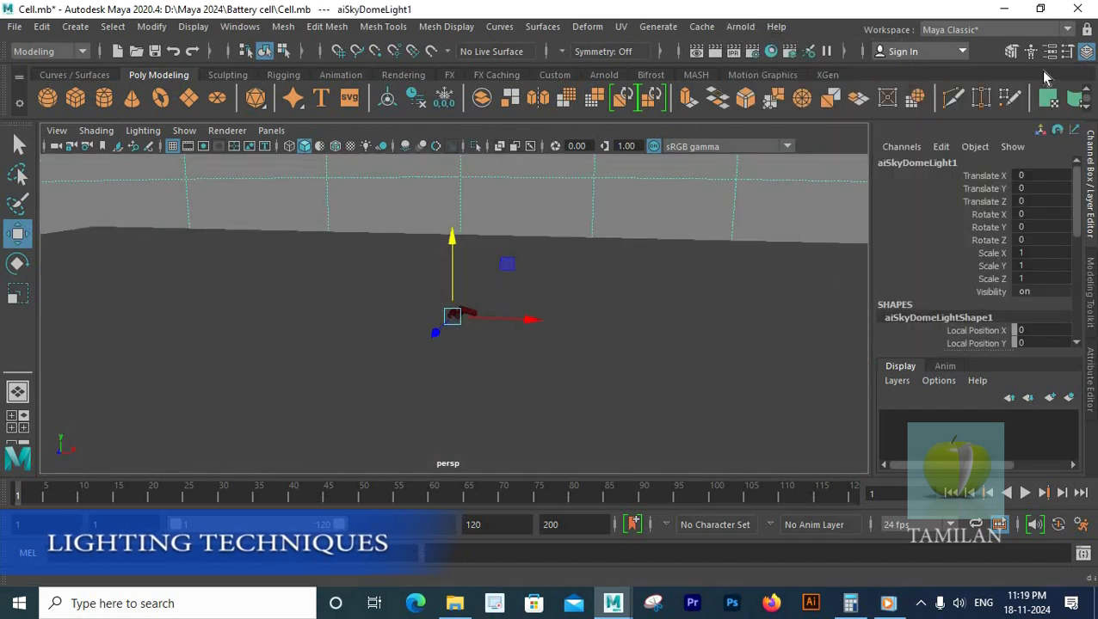
key("ctrl+a")
type("0.7")
key("Tab")
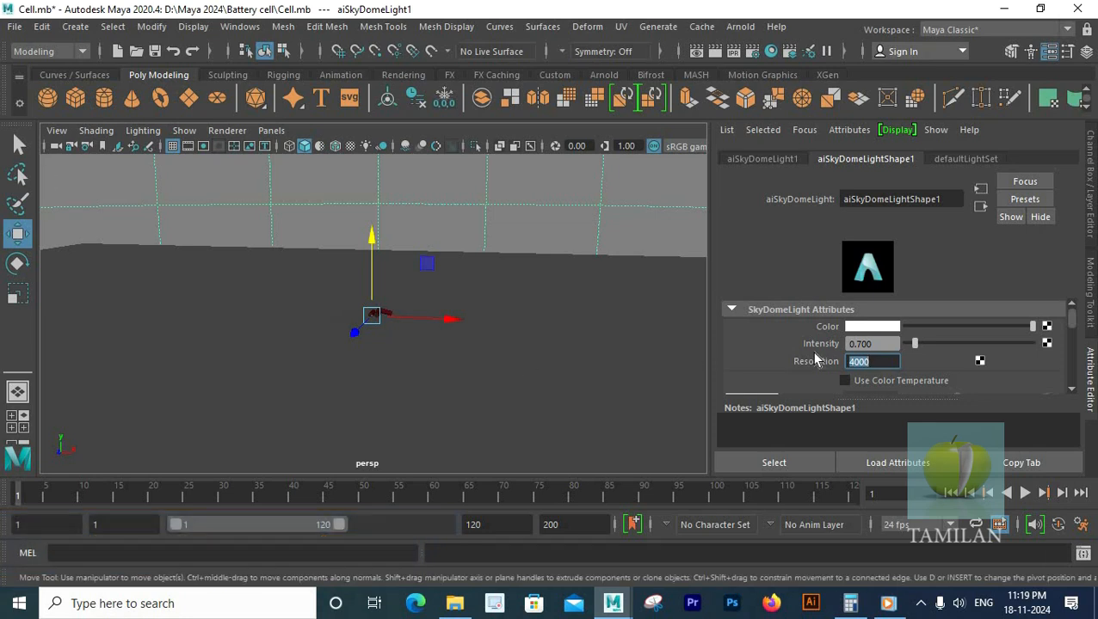
key("Return")
Add a directional light to the scene
key("q")
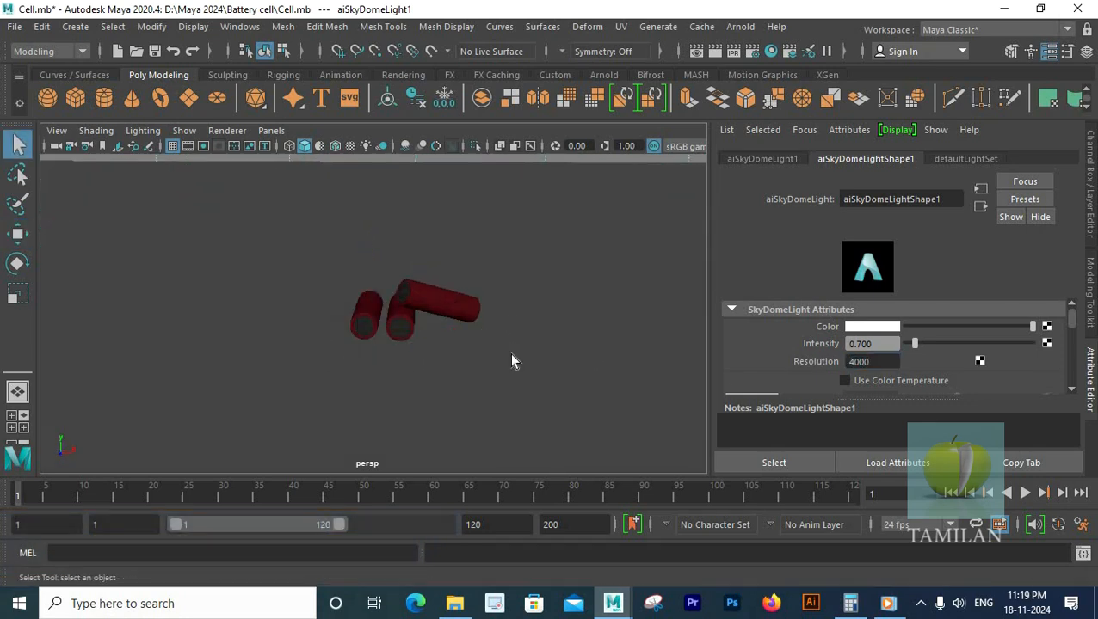
scroll(428, 327, "down", 5)
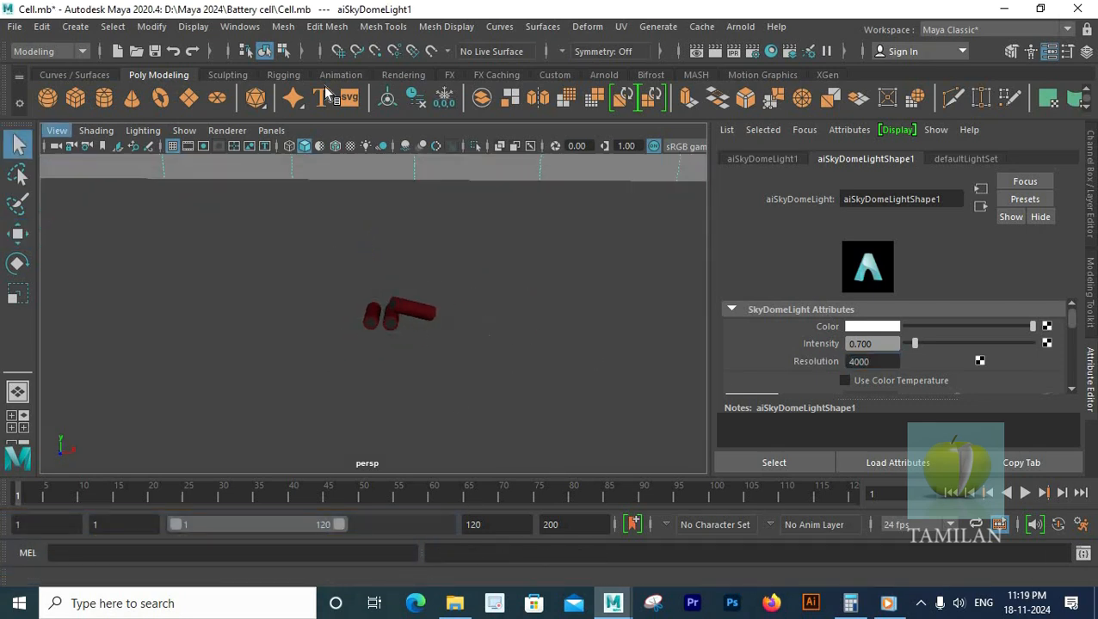
left_click(285, 74)
left_click(342, 75)
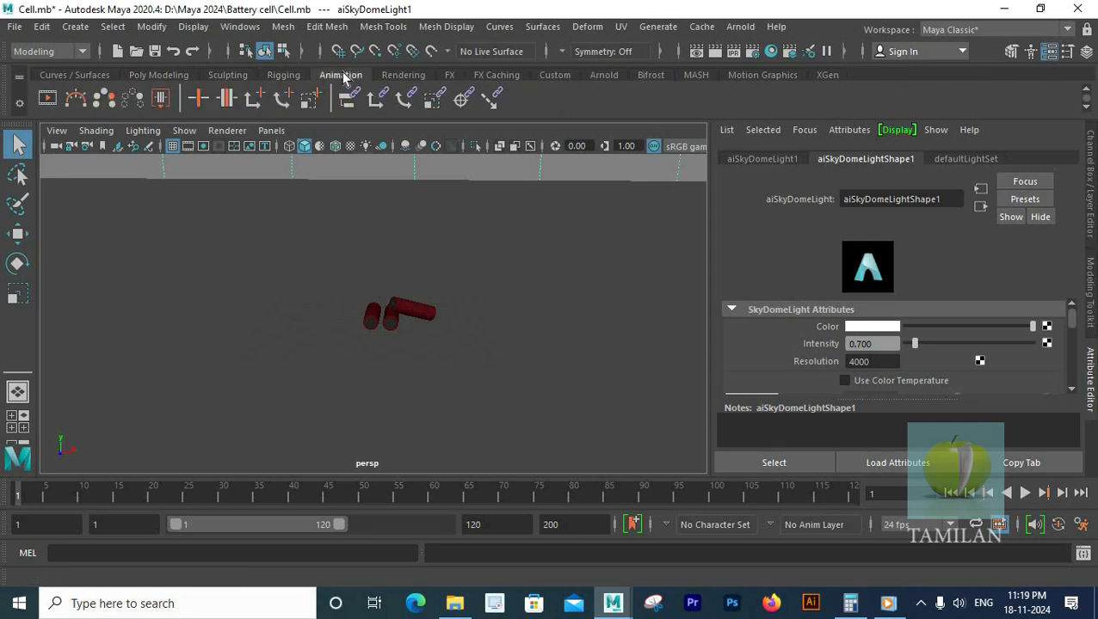
left_click(403, 75)
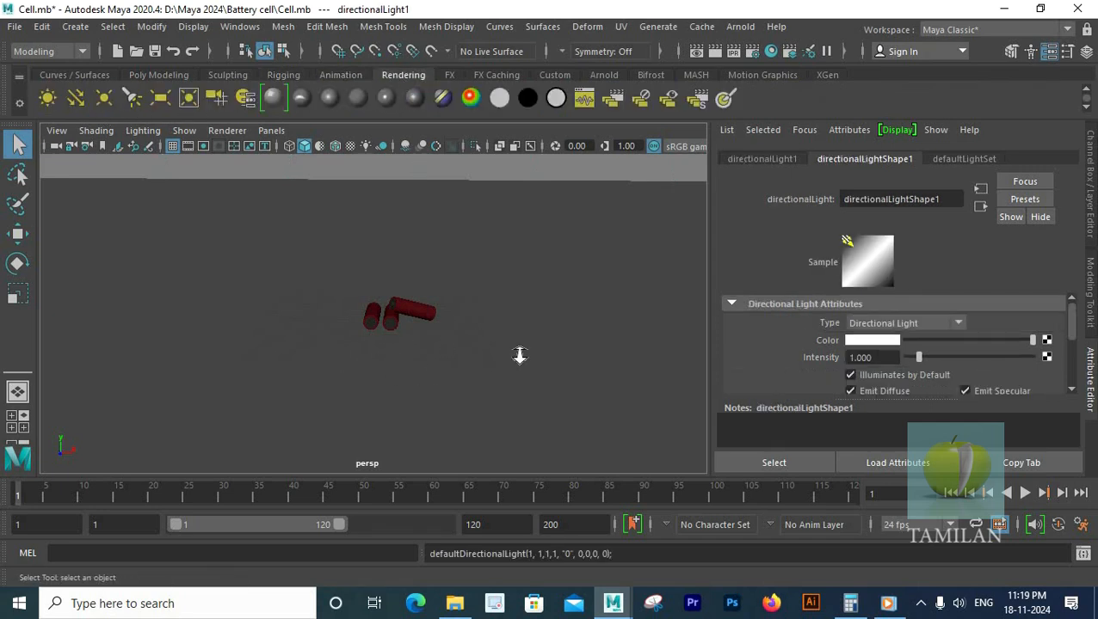
Raise the directional light above the batteries and enlarge its icon
scroll(520, 356, "up", 1)
key("w")
left_click_drag(371, 241, 368, 185)
key("r")
left_click_drag(371, 270, 100, 441)
Tilt the directional light downward and undo the last rotations tried in the top view
key("space")
key("space")
scroll(420, 267, "down", 2)
key("e")
mouse_move(379, 308)
left_mouse_down()
mouse_move(375, 362)
mouse_move(378, 294)
left_mouse_up()
key("w")
key("e")
middle_click_drag(453, 304, 457, 369, "alt")
left_click_drag(411, 204, 408, 178)
key("ctrl+z")
key("ctrl+z")
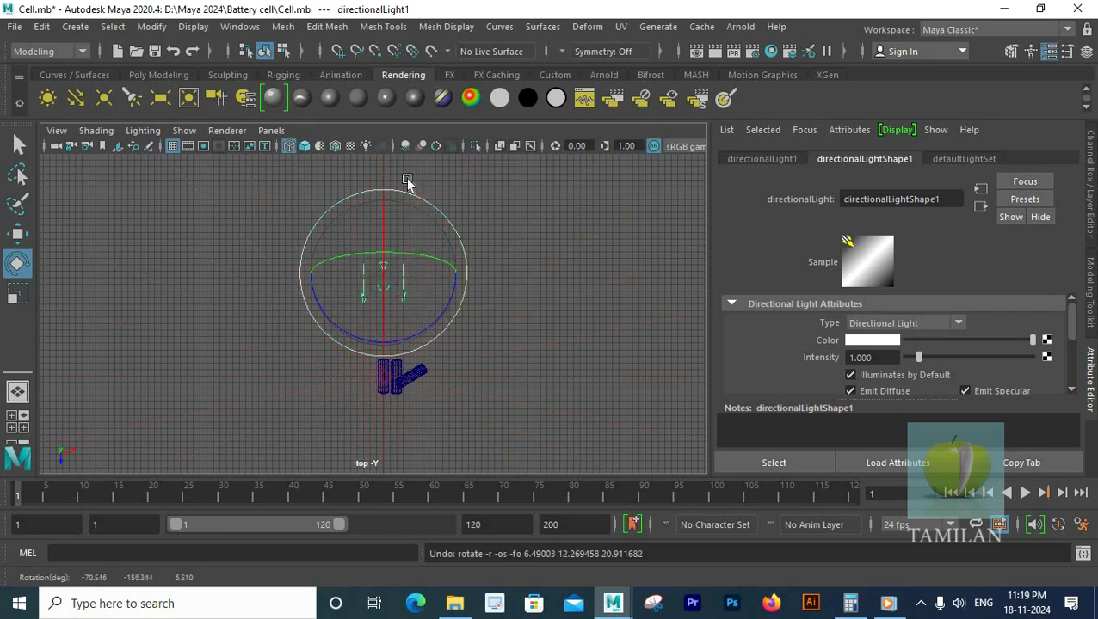
In the top view, turn the directional light diagonally toward the batteries and move it away behind their left side
scroll(466, 295, "up", 3)
middle_click_drag(465, 295, 477, 325, "alt")
left_click(433, 212)
key("ctrl+z")
left_click_drag(436, 206, 411, 232)
key("w")
left_click_drag(399, 278, 330, 265)
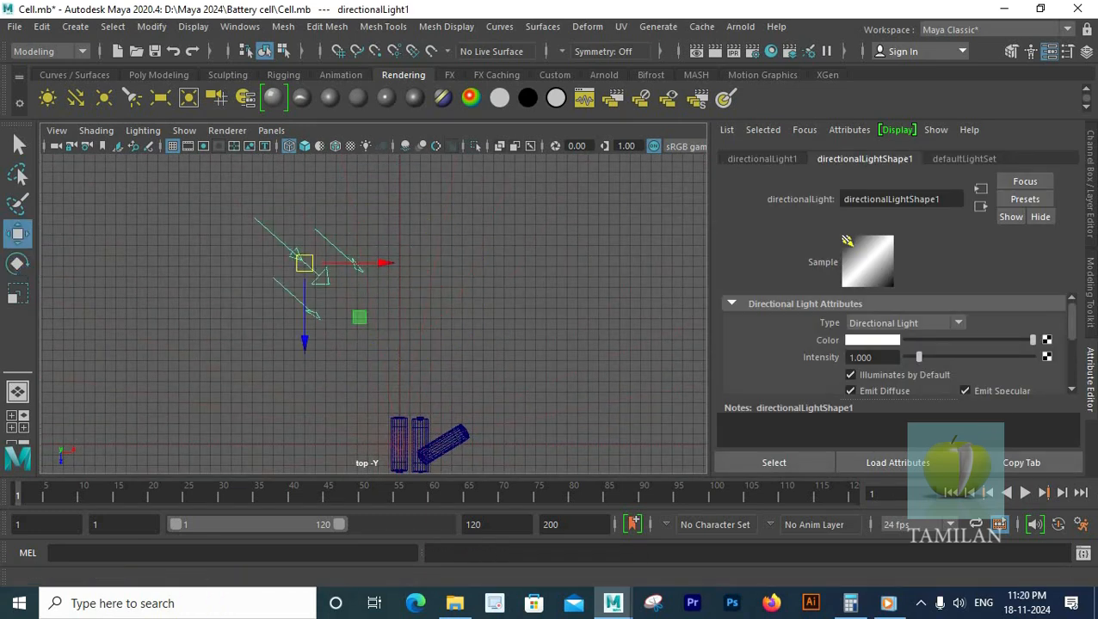
Set the first directional light's Arnold exposure to 1.2, angle to 16 and samples to 2
scroll(810, 345, "down", 3)
left_click(790, 347)
scroll(775, 346, "down", 2)
double_click(869, 309)
type("1.2")
key("Tab")
type("16")
key("Tab")
type("2")
key("Return")
scroll(424, 163, "down", 1)
Add a second directional light and enlarge it to a scale of about 7.7
left_click(82, 99)
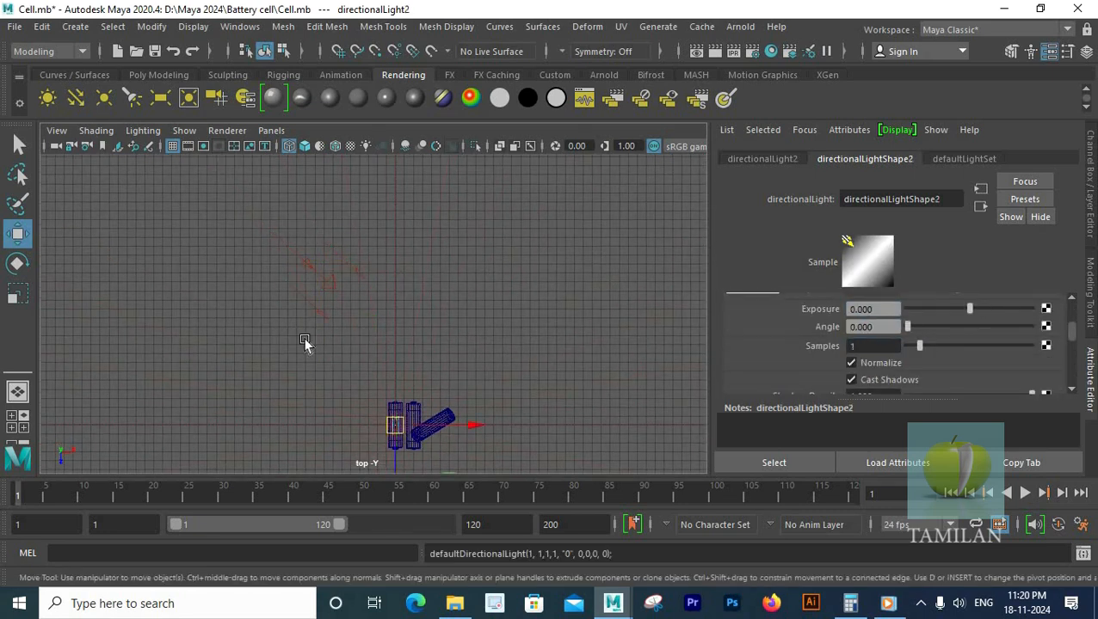
scroll(513, 337, "down", 2)
key("r")
mouse_move(390, 395)
left_mouse_down()
mouse_move(422, 421)
mouse_move(376, 378)
left_mouse_up()
key("e")
scroll(481, 378, "up", 2)
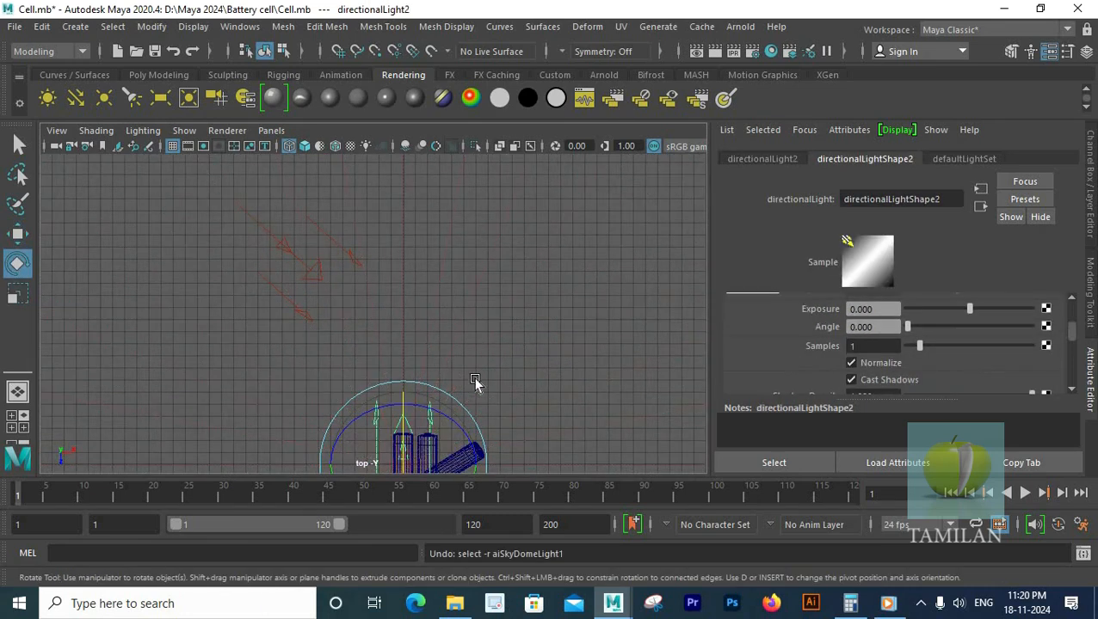
middle_click_drag(485, 384, 472, 297, "alt")
left_click_drag(362, 280, 526, 361)
key("ctrl+z")
scroll(527, 360, "up", 4)
middle_click_drag(527, 361, 504, 250, "alt")
left_click_drag(392, 210, 505, 250)
key("ctrl+z")
scroll(391, 311, "down", 3)
Move the second directional light to Translate X 13.195 and turn it to Rotate X -56.612 and Rotate Y -179.983
key("w")
left_click_drag(484, 308, 666, 309)
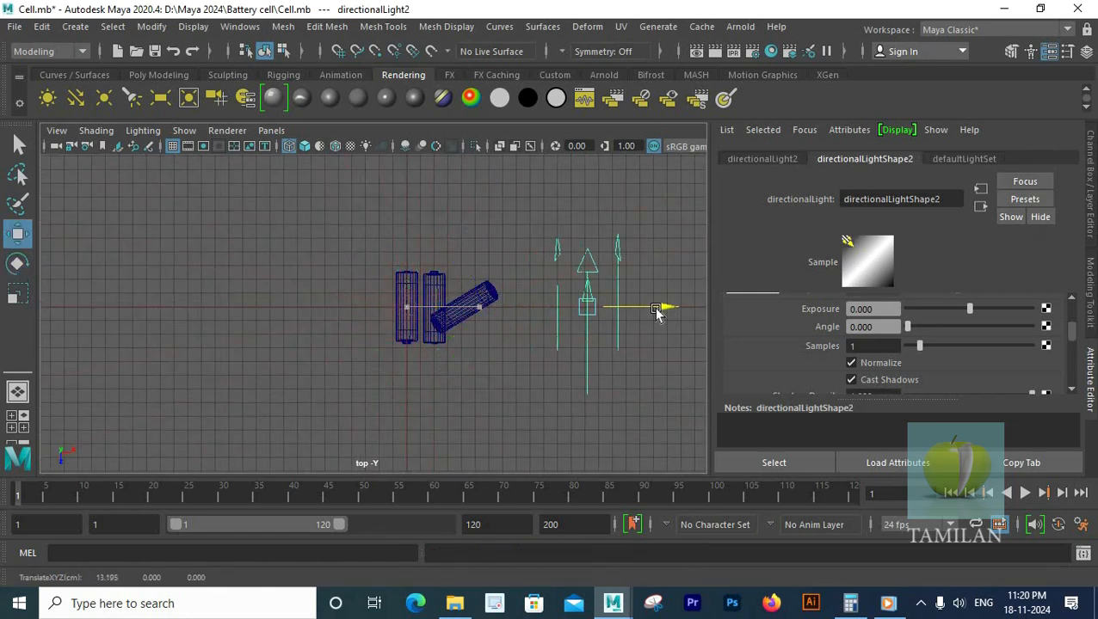
key("e")
scroll(606, 335, "down", 2)
left_click_drag(600, 261, 385, 454)
key("space")
key("space")
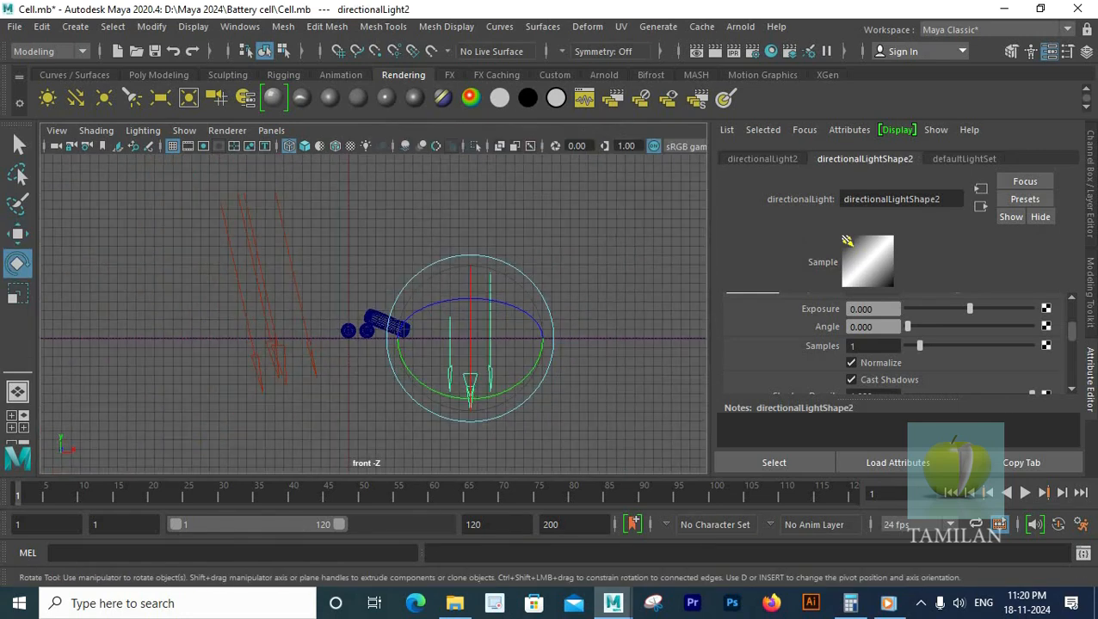
Set the second directional light's Arnold exposure to 1 and angle to 10
scroll(880, 342, "up", 3)
scroll(757, 348, "down", 4)
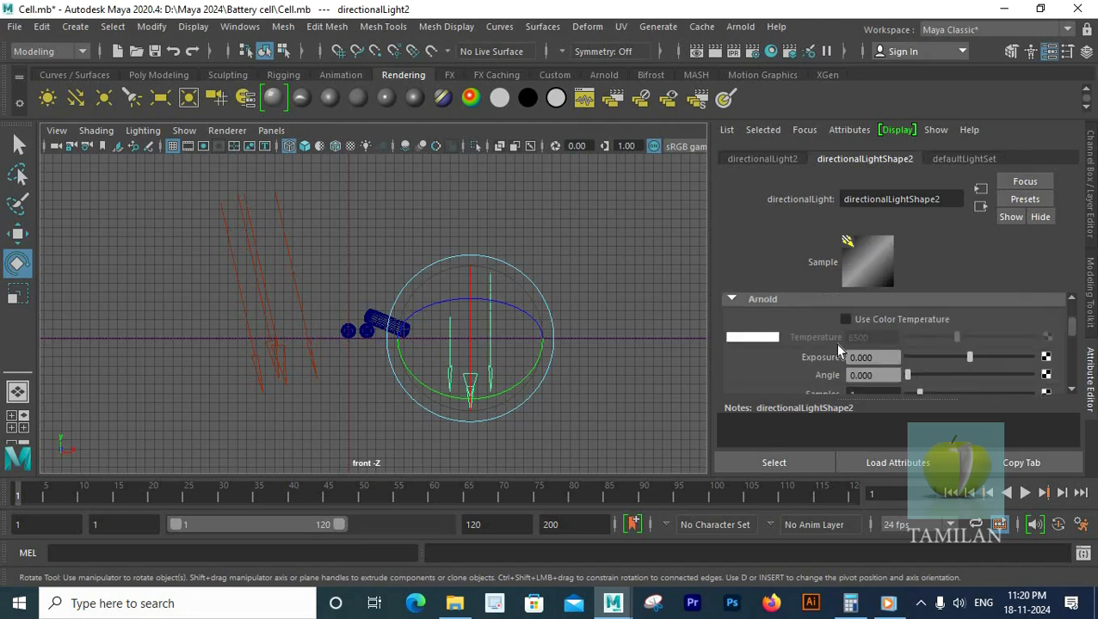
type("1")
key("Caps_Lock")
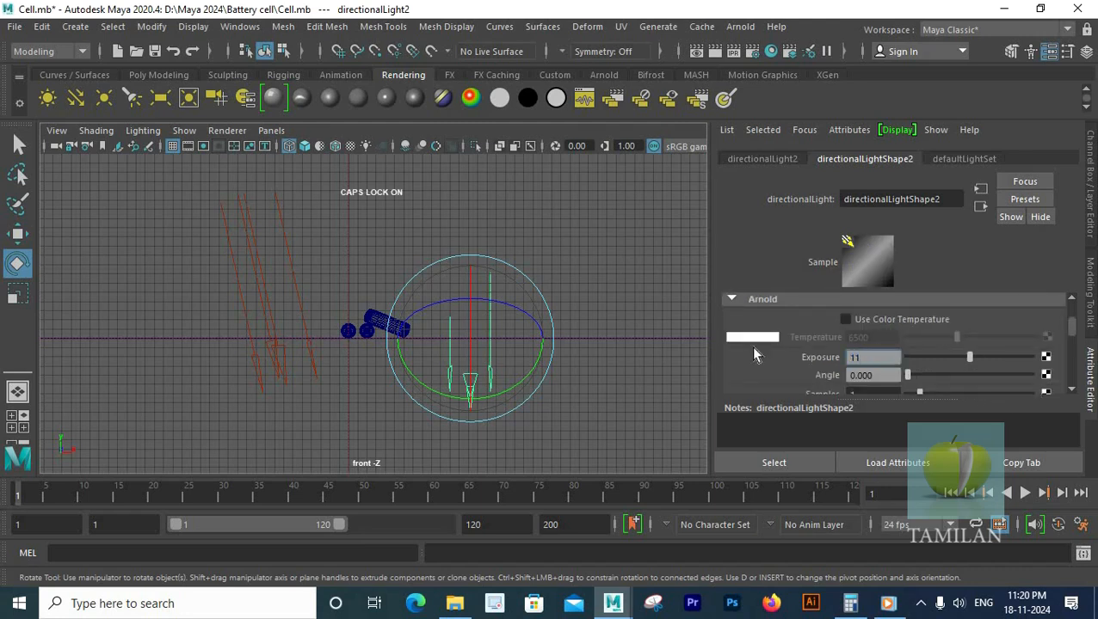
key("Tab")
type("10")
key("Tab")
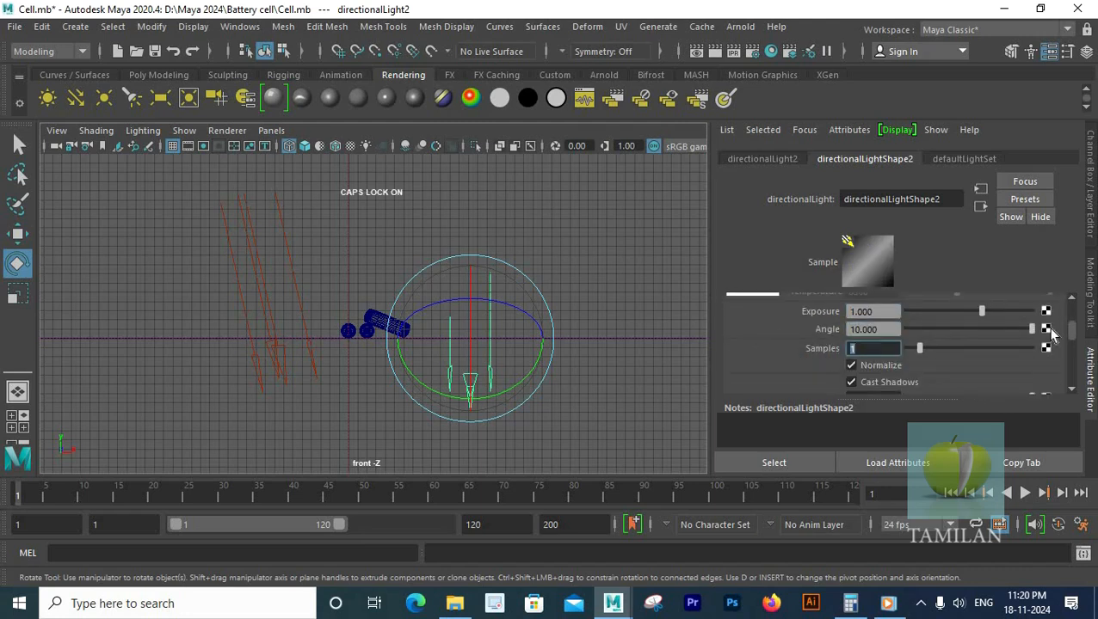
key("Caps_Lock")
Move the second directional light behind the batteries to Translate Z -11.681 and save the scene from the perspective view
key("w")
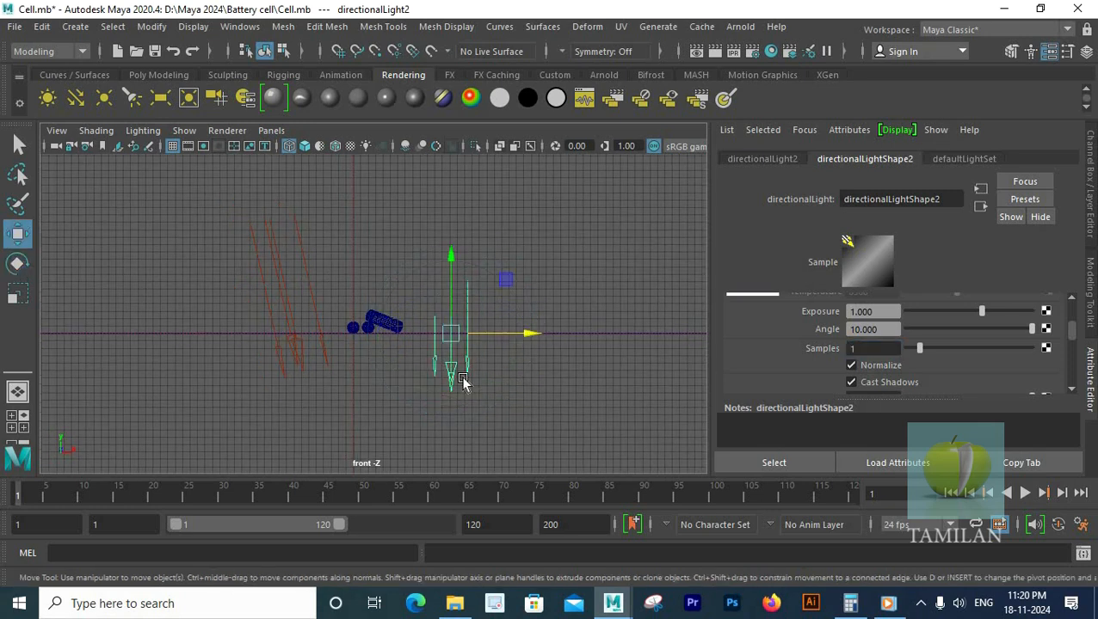
key("space")
key("space")
left_click_drag(522, 385, 524, 270)
key("space")
left_click(1088, 53)
key("space")
left_click_drag(748, 289, 647, 355, "alt")
key("ctrl+s")
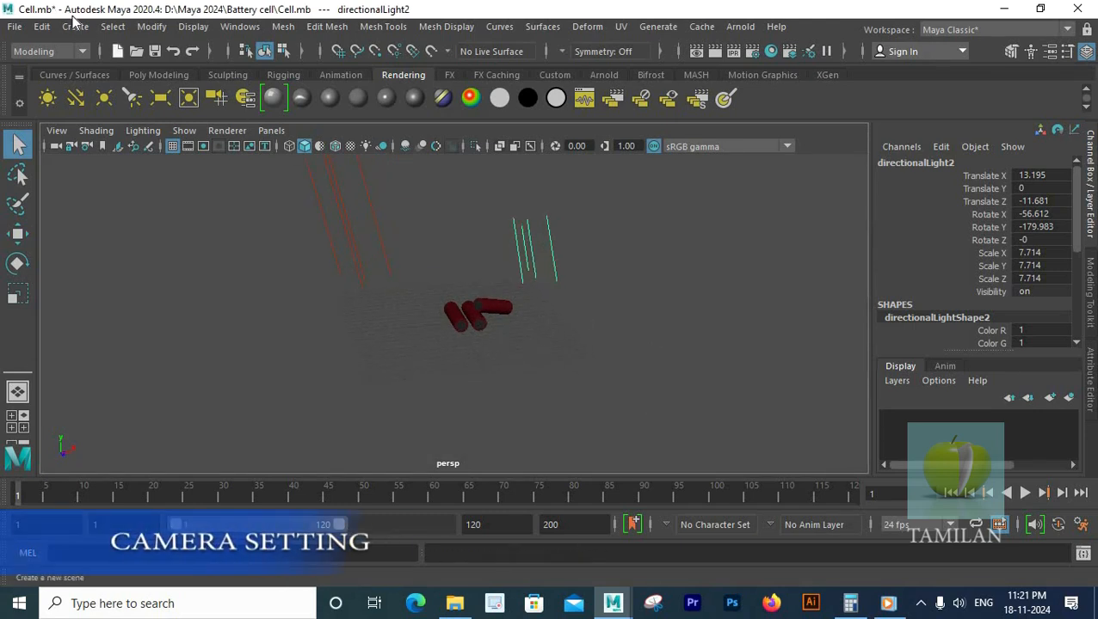
Create a camera and raise it above the batteries to Translate Y 2.58 in wireframe display
left_click(75, 27)
mouse_move(114, 133)
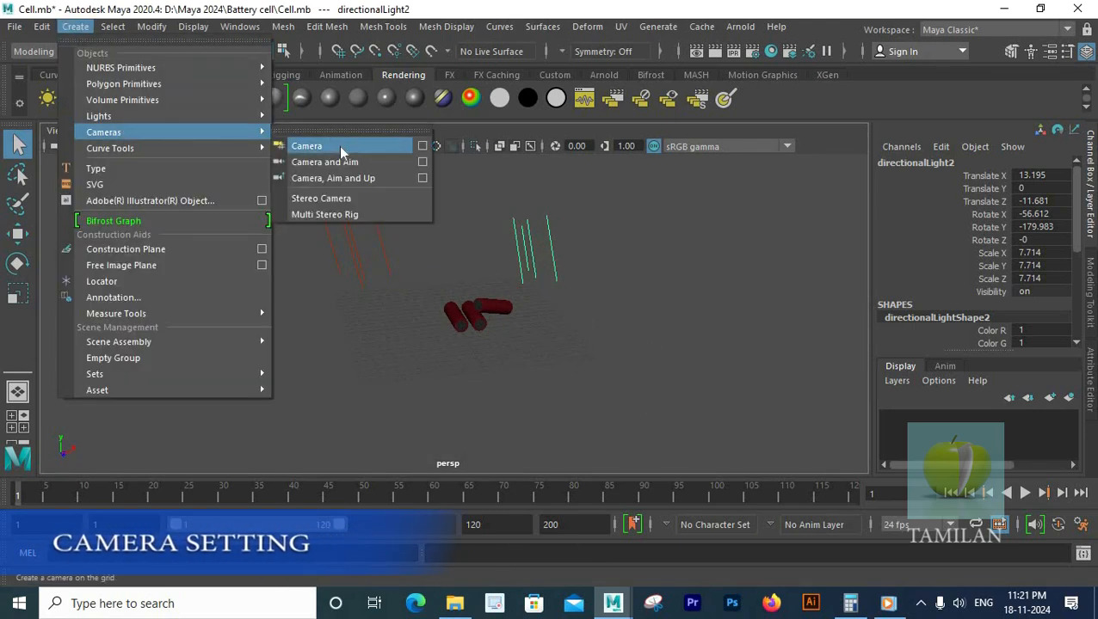
left_click(339, 145)
key("4")
scroll(532, 339, "up", 2)
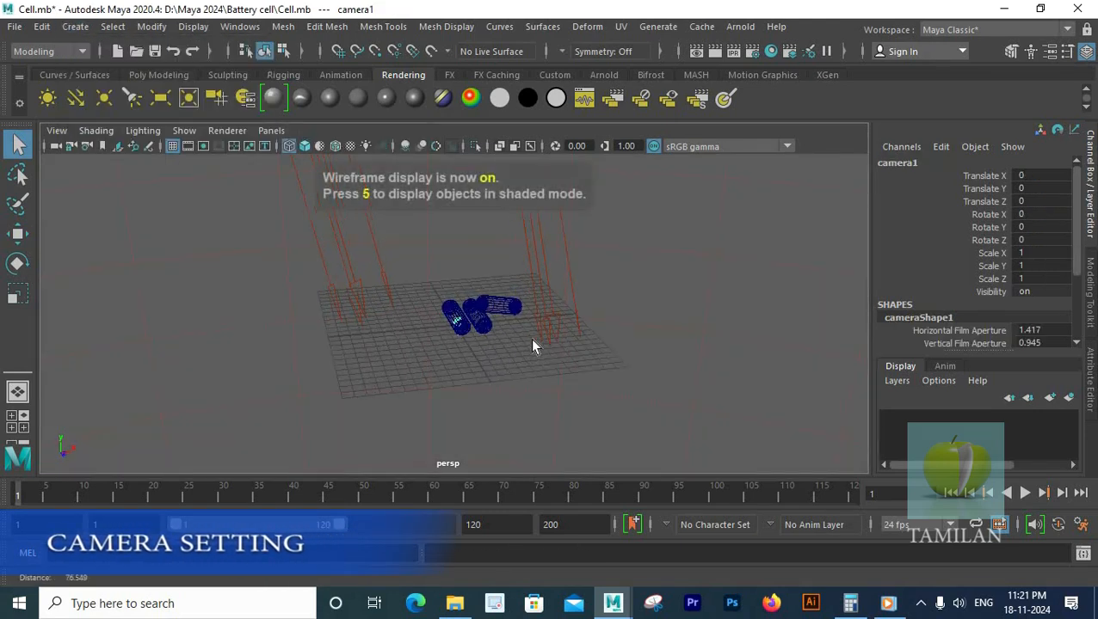
key("w")
left_click_drag(456, 248, 459, 224)
Switch to textured display and, in the side view, raise the floor plane to Translate Y 0.035 against the batteries' underside
key("6")
key("space")
key("space")
scroll(718, 326, "up", 5)
left_click(383, 346)
scroll(318, 298, "up", 5)
left_click_drag(850, 265, 108, 279)
scroll(449, 326, "down", 7)
left_click_drag(543, 195, 543, 192)
left_click_drag(661, 301, 633, 374)
scroll(413, 366, "up", 5)
middle_click_drag(325, 342, 510, 339, "alt")
left_click_drag(465, 292, 459, 304)
key("space")
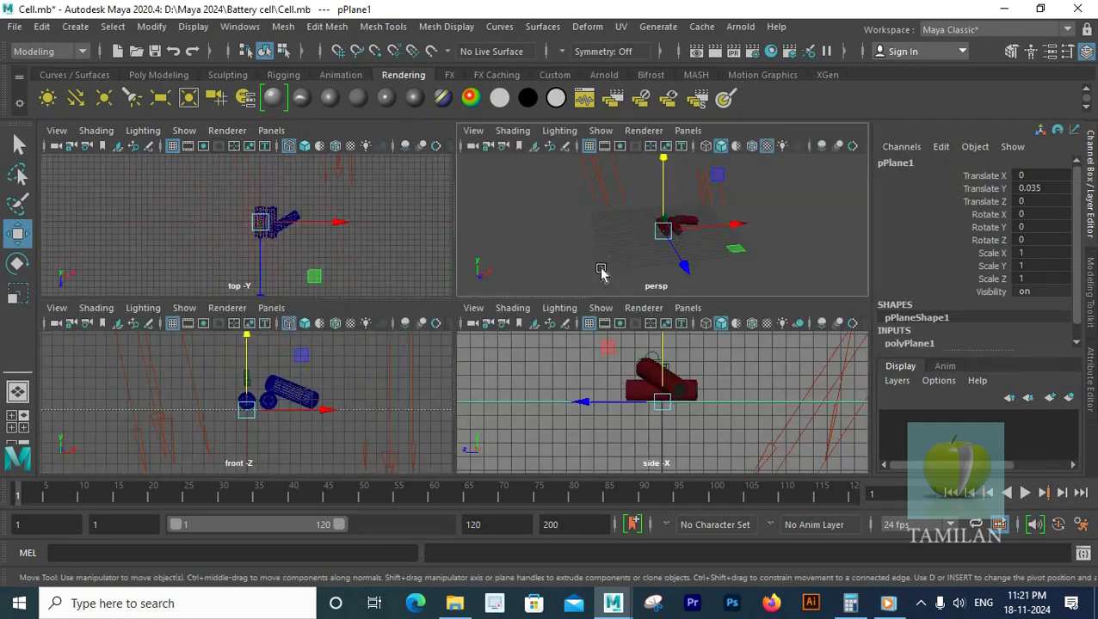
key("space")
Set the new camera's focal length to 100 and save the scene
left_click(482, 250)
left_click(1051, 51)
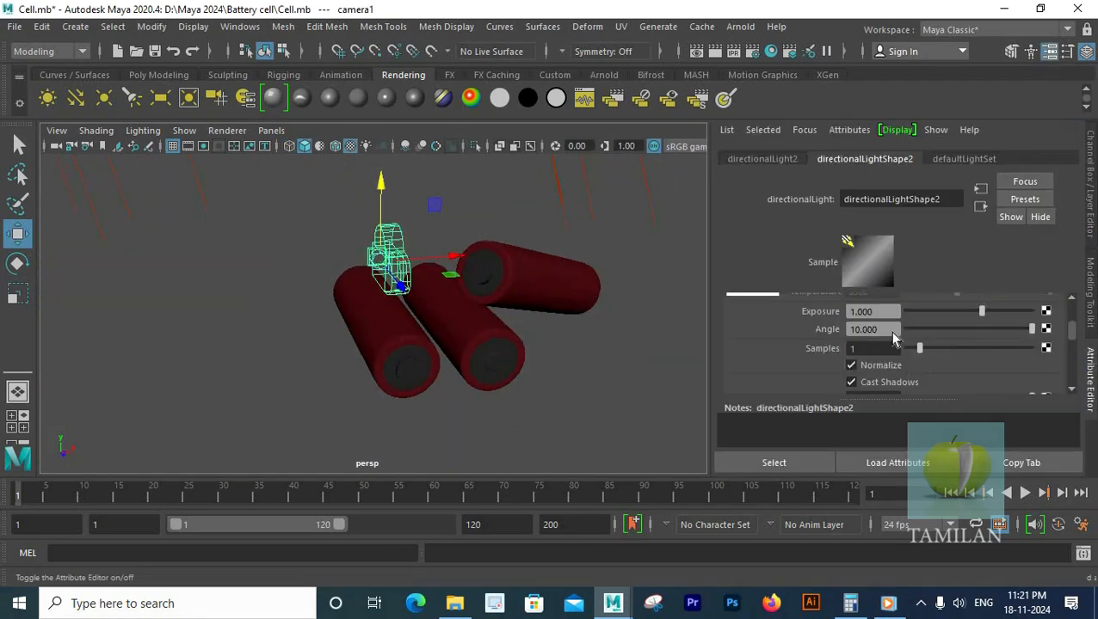
scroll(901, 366, "up", 5)
left_click(873, 360)
left_click_drag(849, 362, 1096, 332)
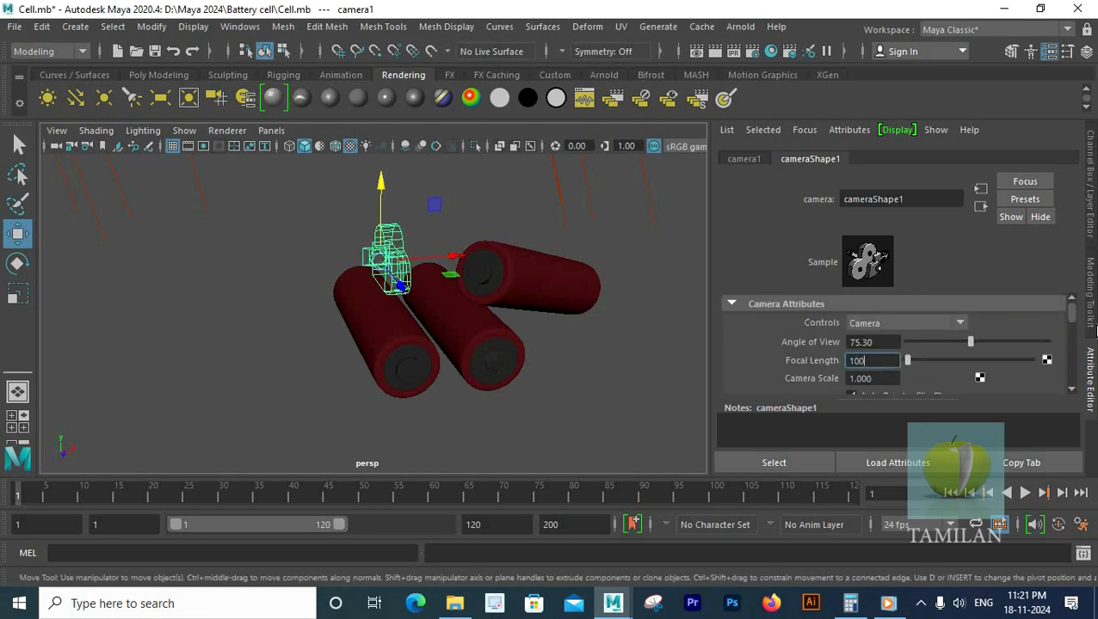
key("ctrl+s")
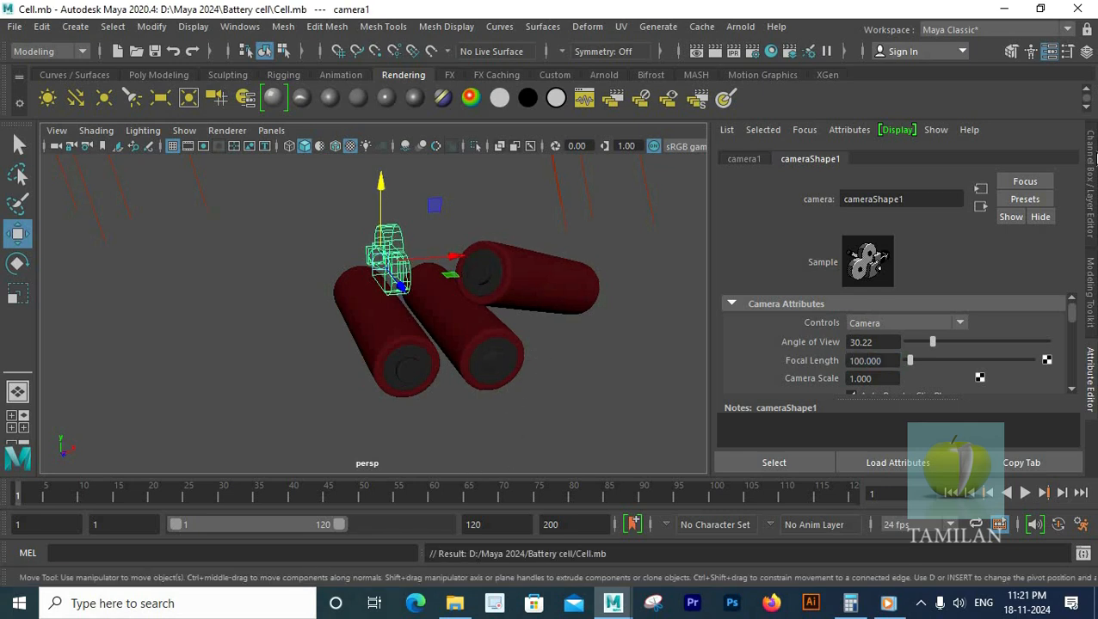
Look through camera1 and orbit it to frame the three batteries from slightly above
left_click(1086, 51)
left_click(271, 130)
mouse_move(383, 149)
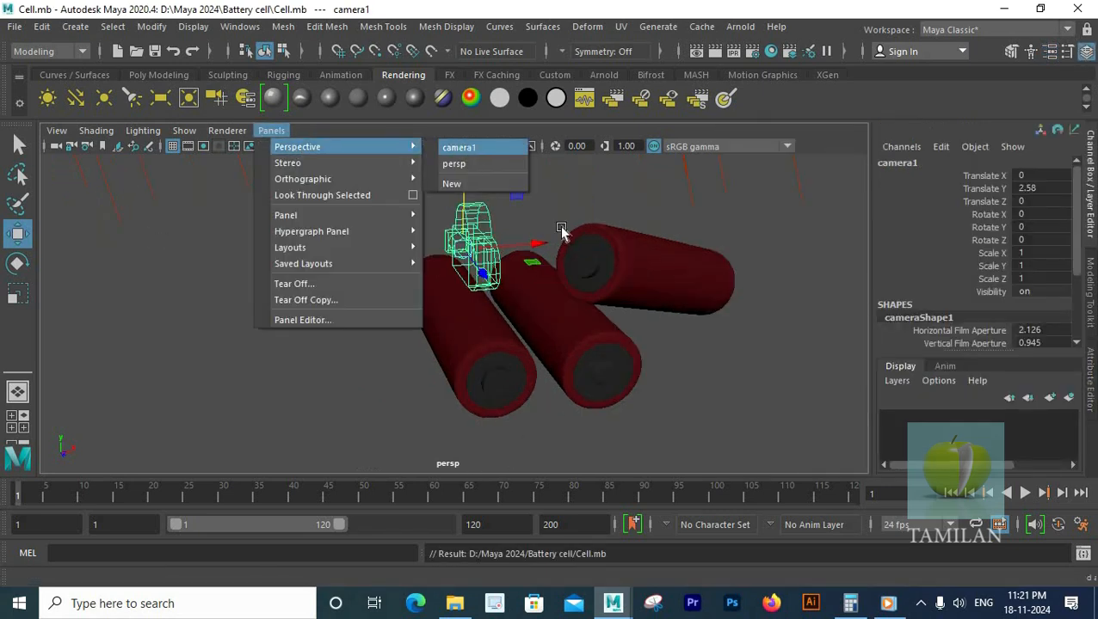
left_click(473, 151)
left_click_drag(556, 281, 576, 379, "alt")
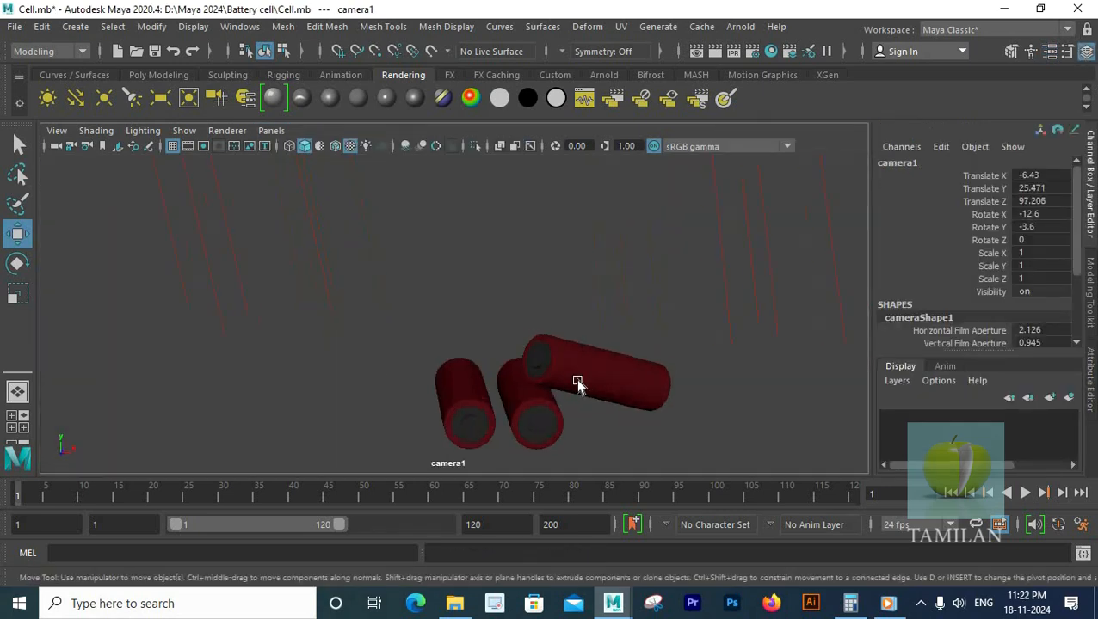
In the render settings, set the image format to jpeg and the image size preset to HD_1080
left_click(751, 51)
left_click(383, 338)
left_click(375, 361)
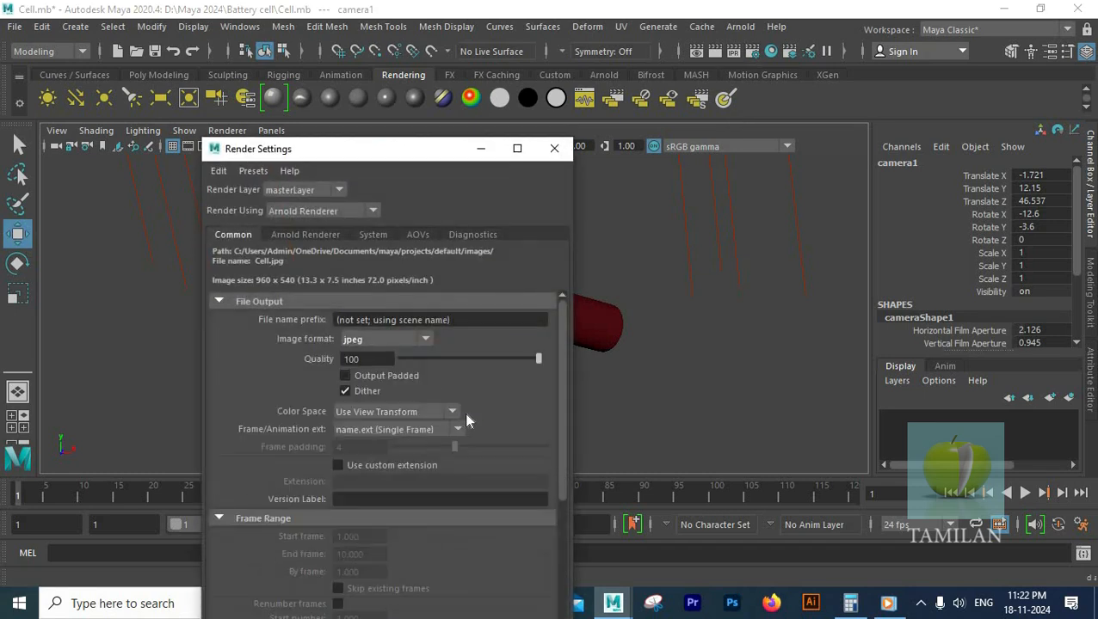
scroll(430, 448, "down", 5)
scroll(413, 486, "down", 3)
left_click(397, 447)
scroll(404, 542, "down", 5)
scroll(385, 546, "up", 5)
left_click(386, 542)
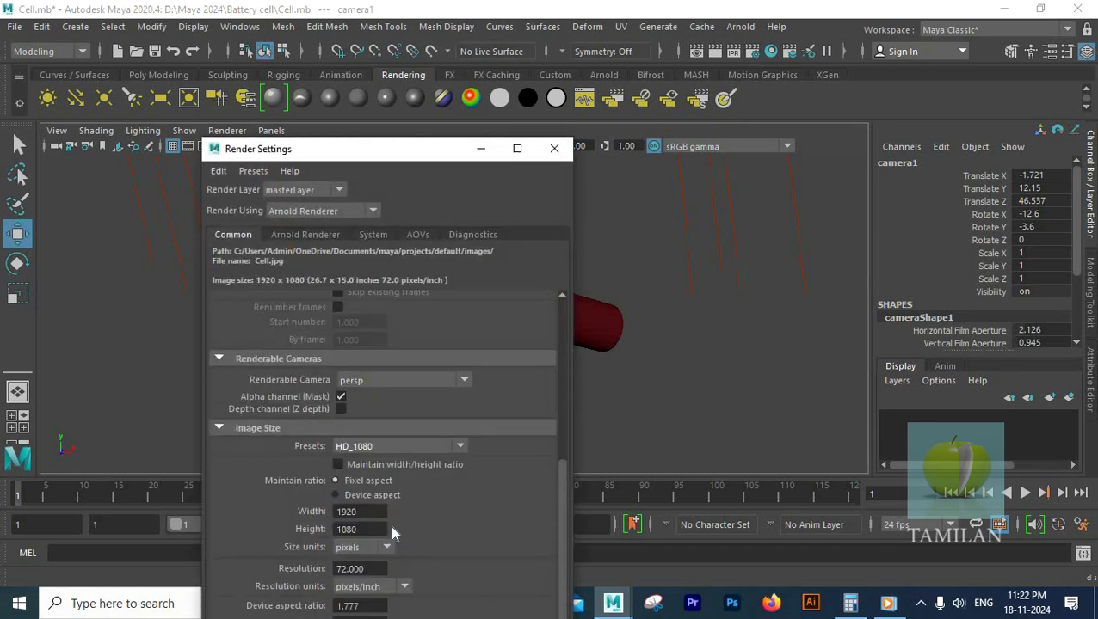
Set the Arnold camera (AA) samples to 5 and diffuse samples to 3, and close the render settings
left_click(314, 241)
left_click_drag(351, 321, 289, 319)
type("5")
key("Tab")
type("3")
key("Tab")
left_click(230, 235)
scroll(482, 508, "up", 5)
left_click(554, 148)
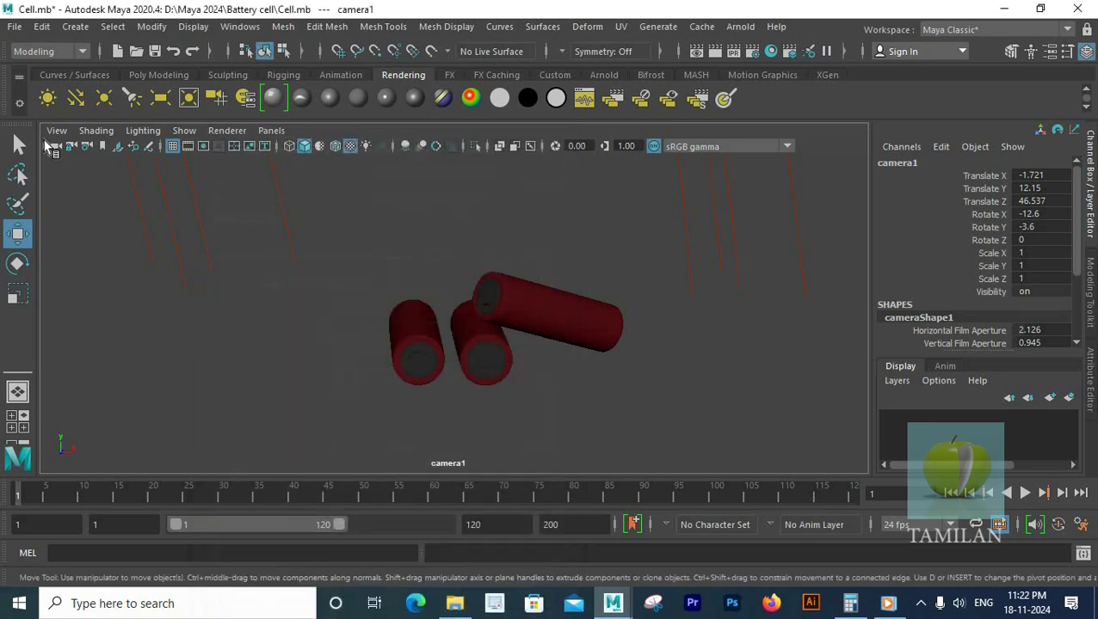
Show the resolution gate in the camera1 view and render the scene with Arnold
left_click(57, 130)
mouse_move(129, 437)
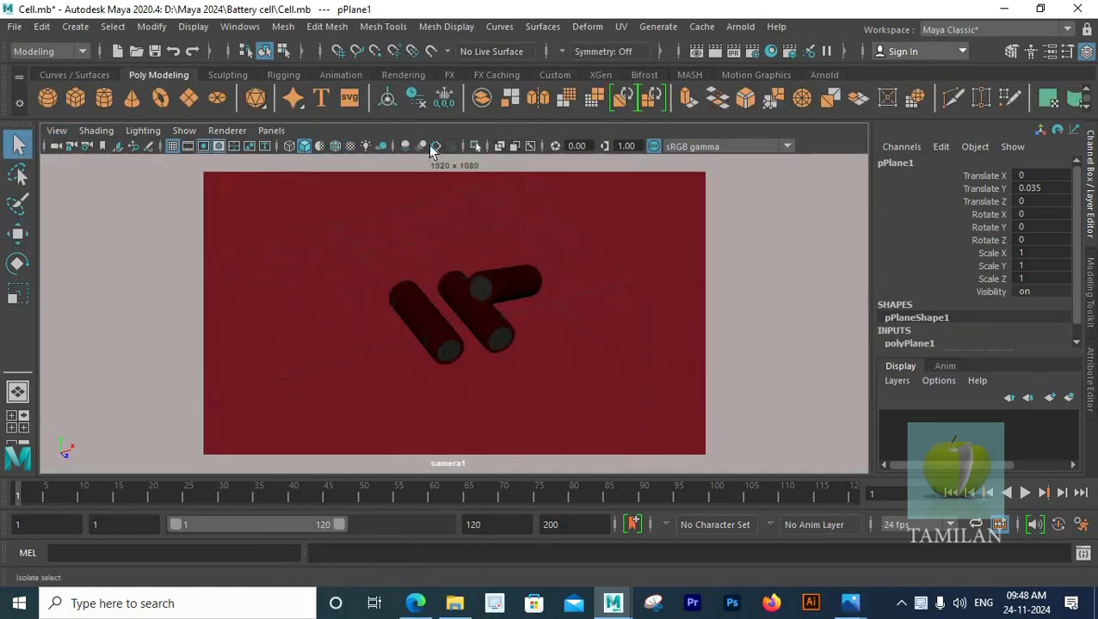
left_click(745, 29)
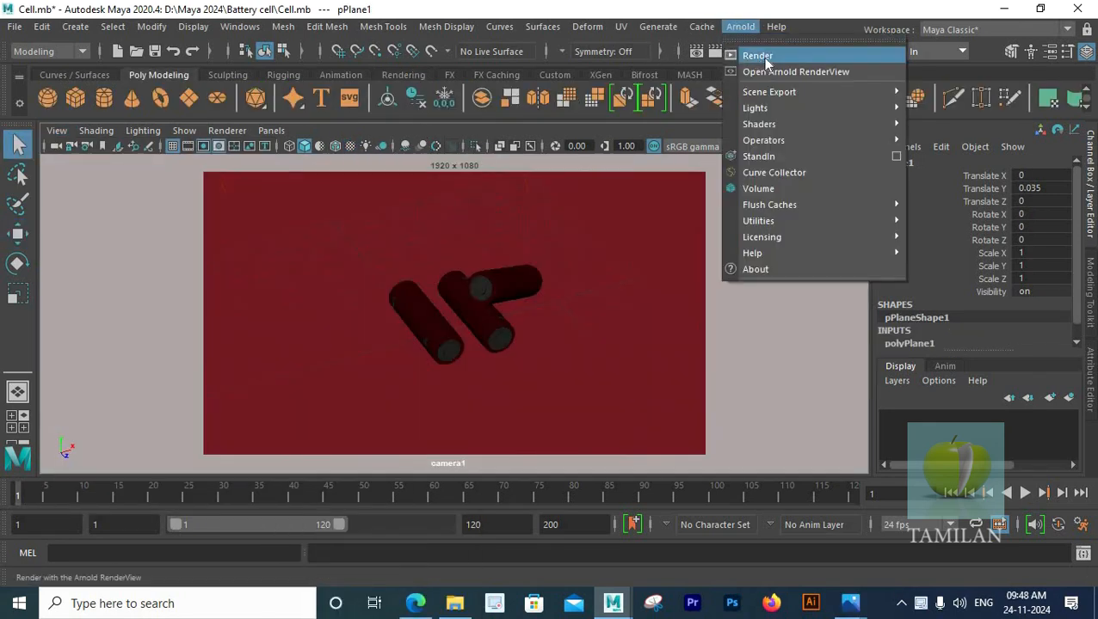
left_click(762, 57)
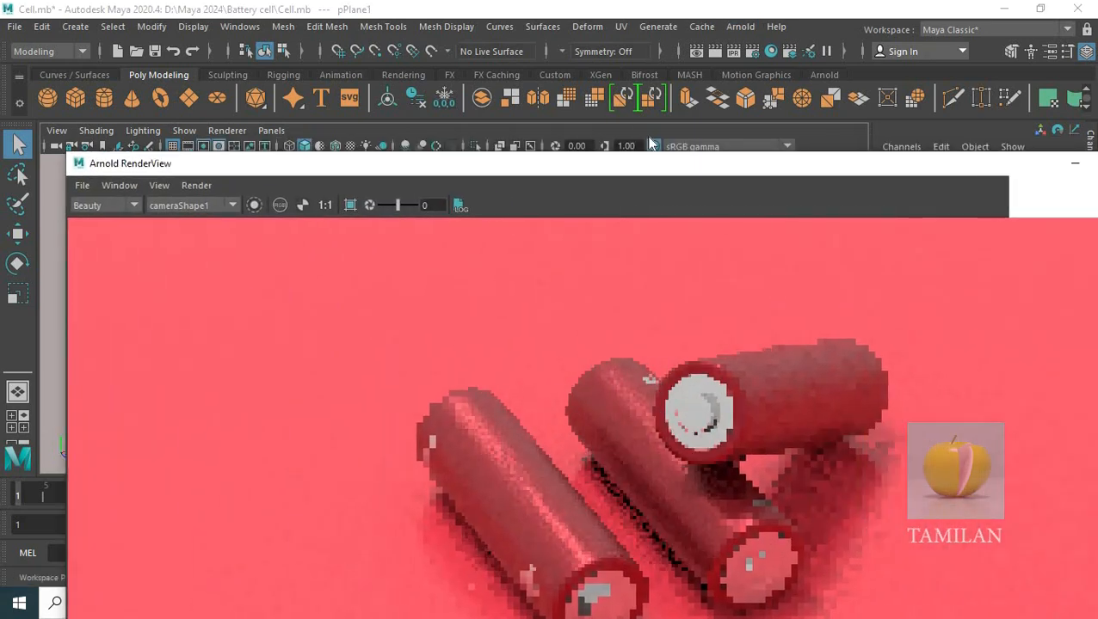
Maximize the Arnold RenderView window and fit the whole rendered frame of the three batteries in it
left_click_drag(1051, 161, 903, 95)
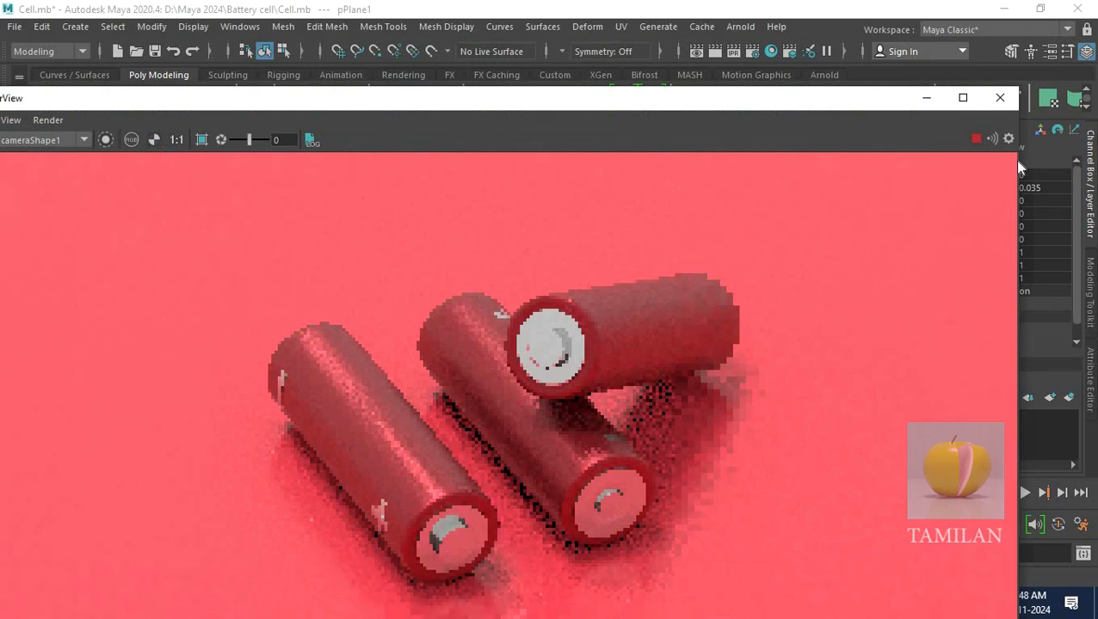
left_click(963, 99)
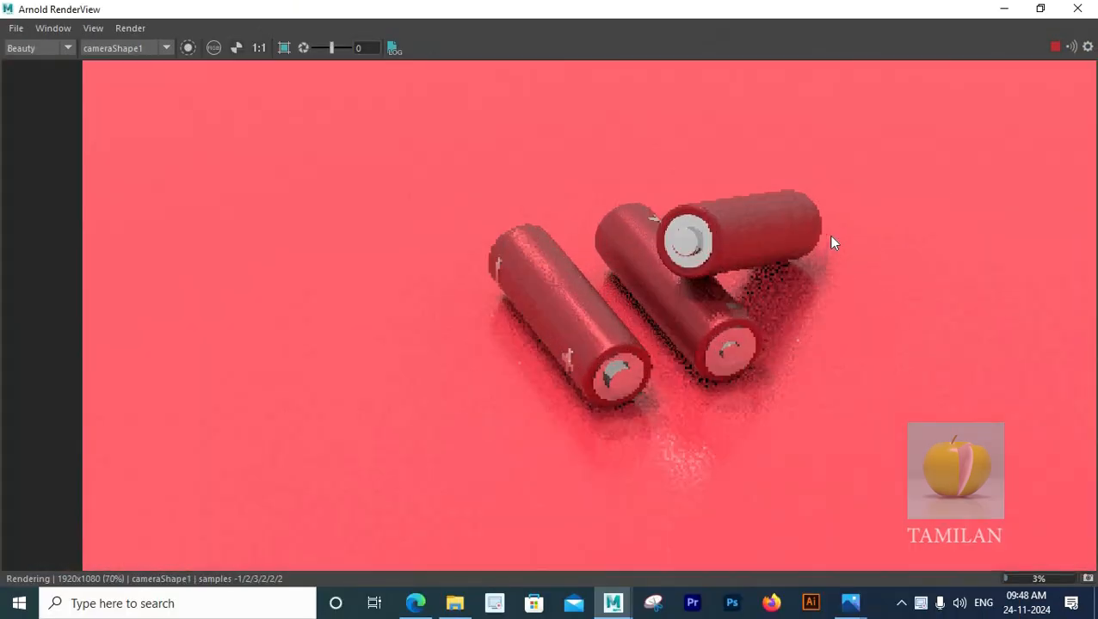
scroll(829, 236, "down", 3)
left_click_drag(762, 265, 570, 315)
scroll(643, 290, "up", 3)
scroll(768, 290, "down", 2)
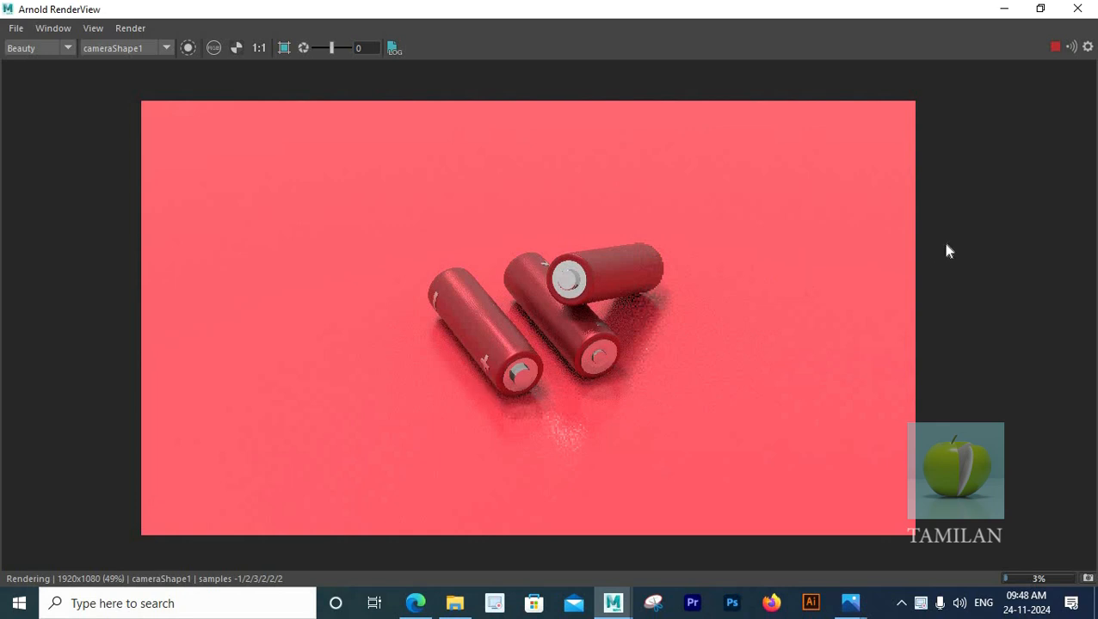